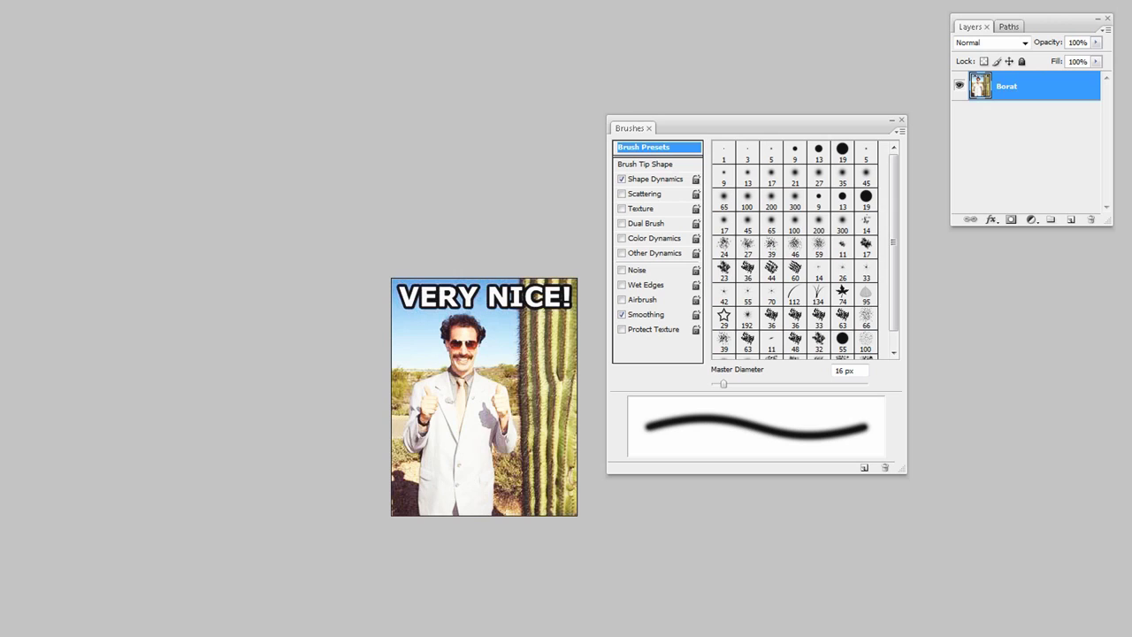
Move the Brushes palette down-left, then back up beside the Borat image, and close the picture
mouse_move(713, 118)
mouse_down()
mouse_move(678, 169)
mouse_move(698, 165)
mouse_up()
drag(920, 0, 977, 0)
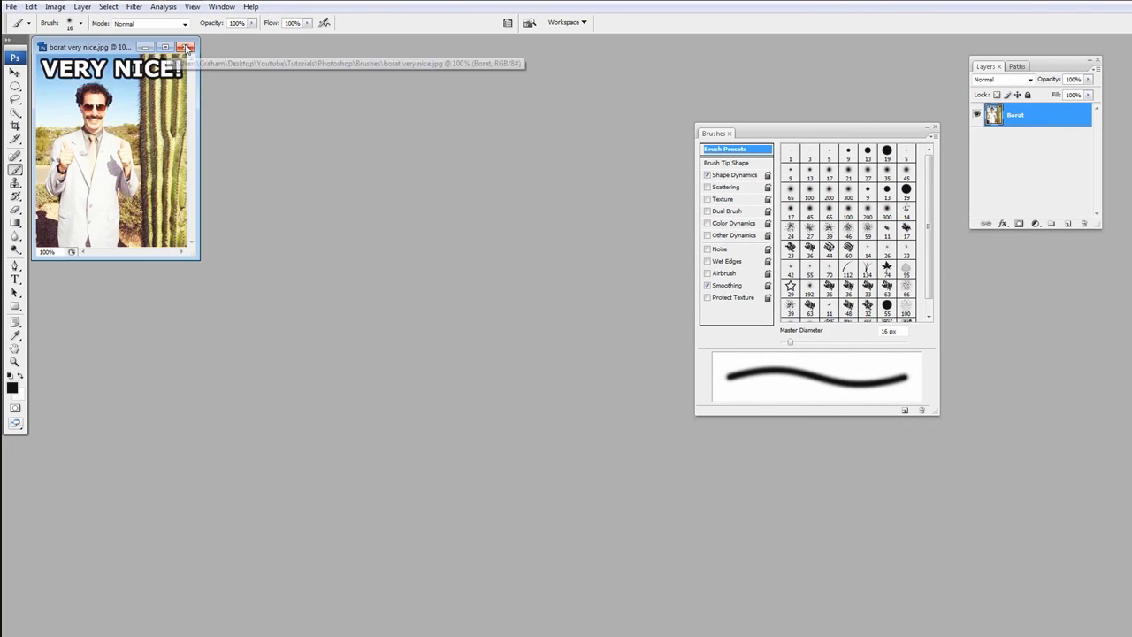
click(185, 46)
Discard the Borat picture's changes and create a maximized white 1024×768 px Untitled-1 document
click(582, 262)
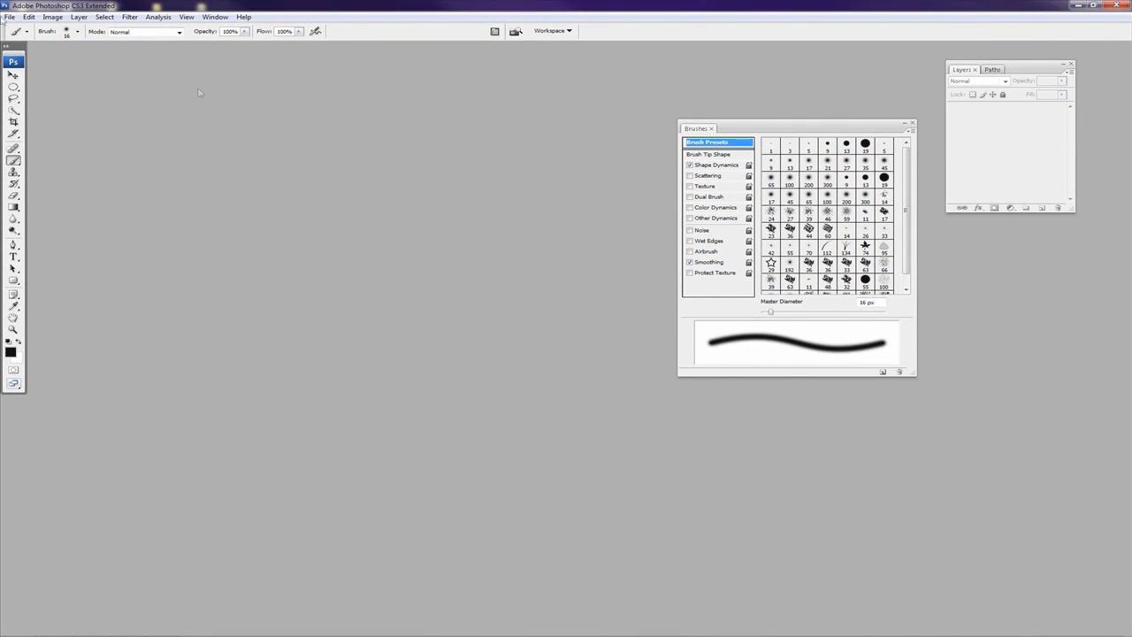
click(9, 17)
click(19, 30)
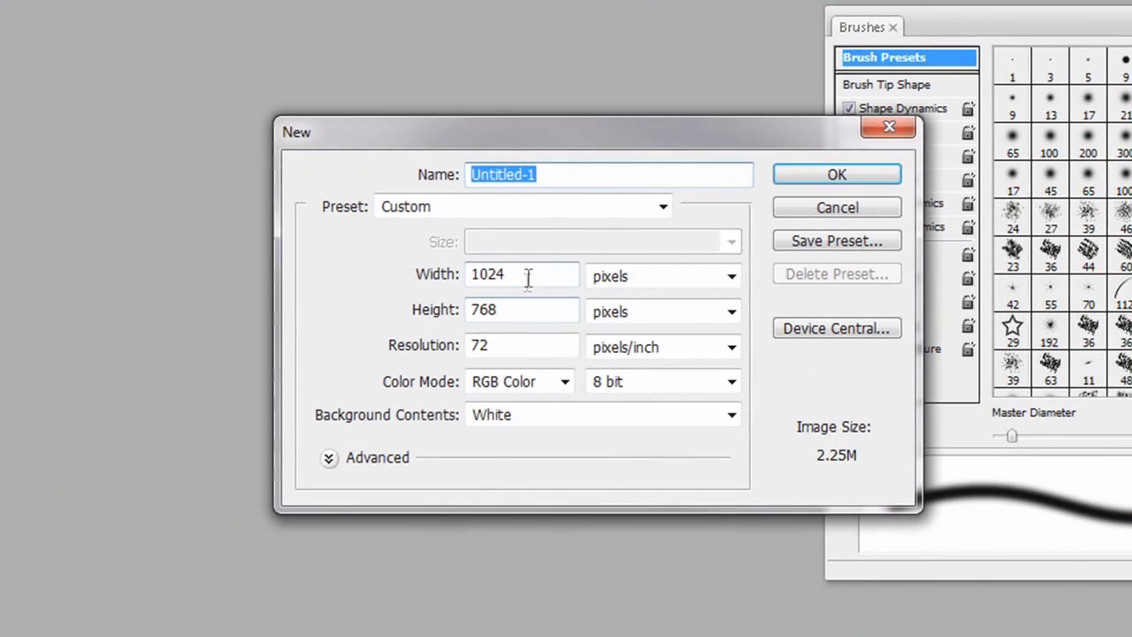
double_click(527, 278)
double_click(503, 306)
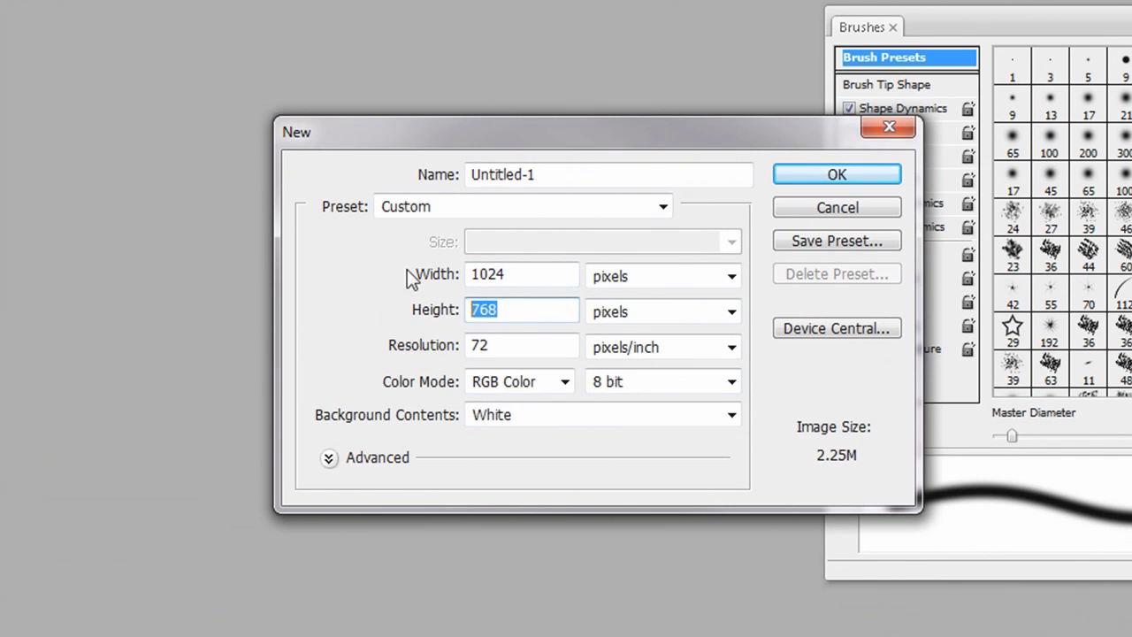
click(891, 177)
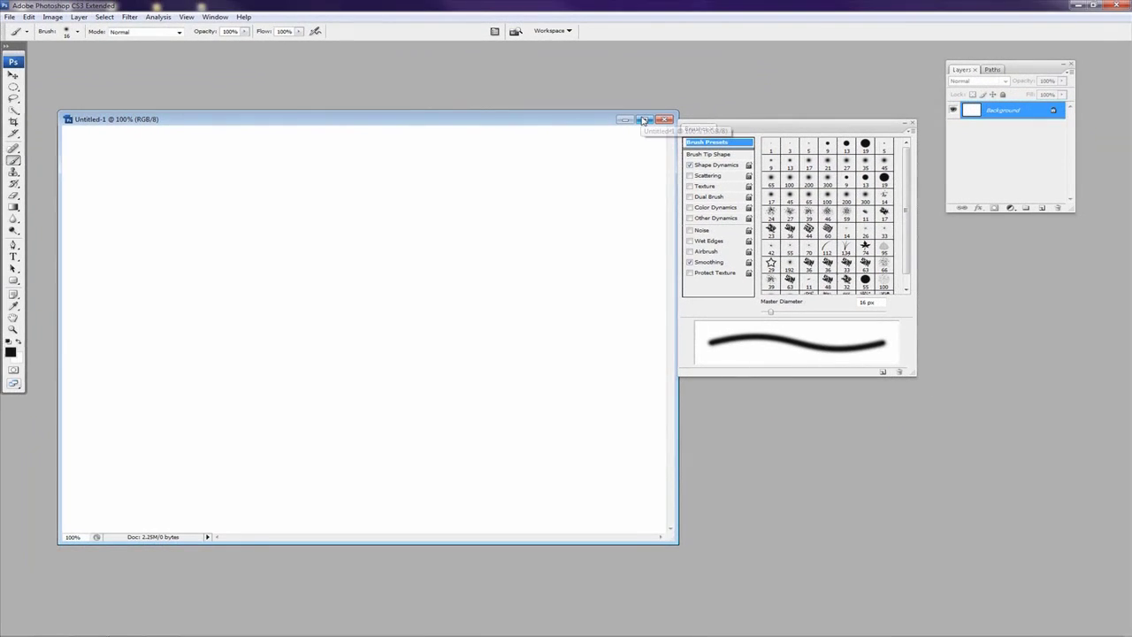
click(644, 119)
mouse_move(758, 126)
mouse_down()
mouse_move(765, 139)
mouse_move(453, 151)
mouse_move(713, 133)
mouse_move(760, 148)
mouse_up()
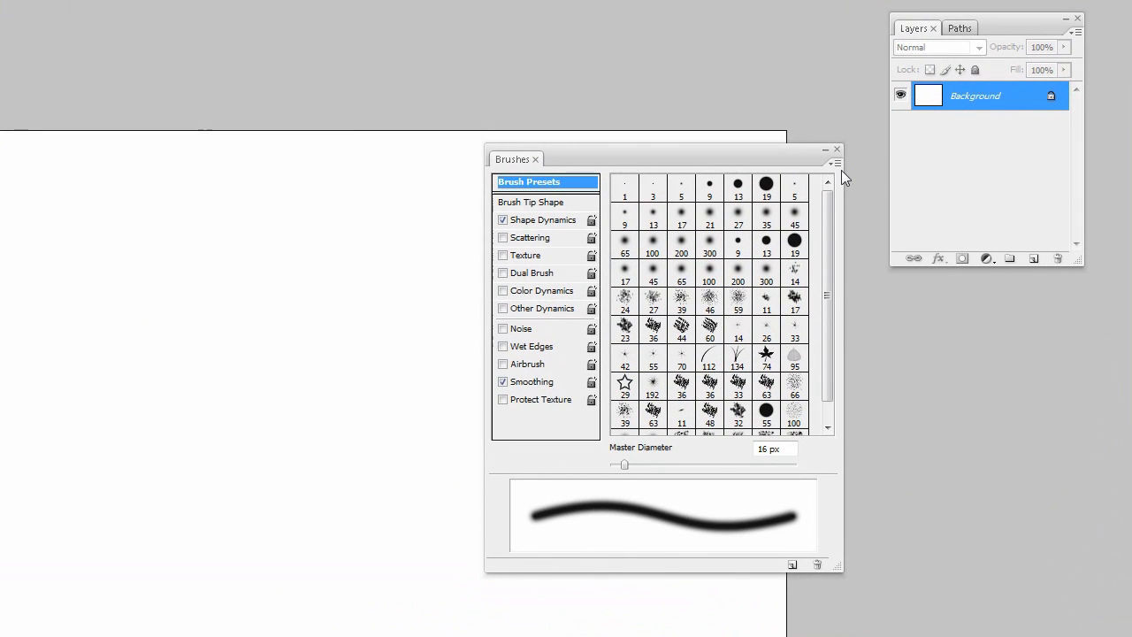
Untick Expanded View, reopen the Brushes palette, reposition it and drag its corner larger
click(837, 166)
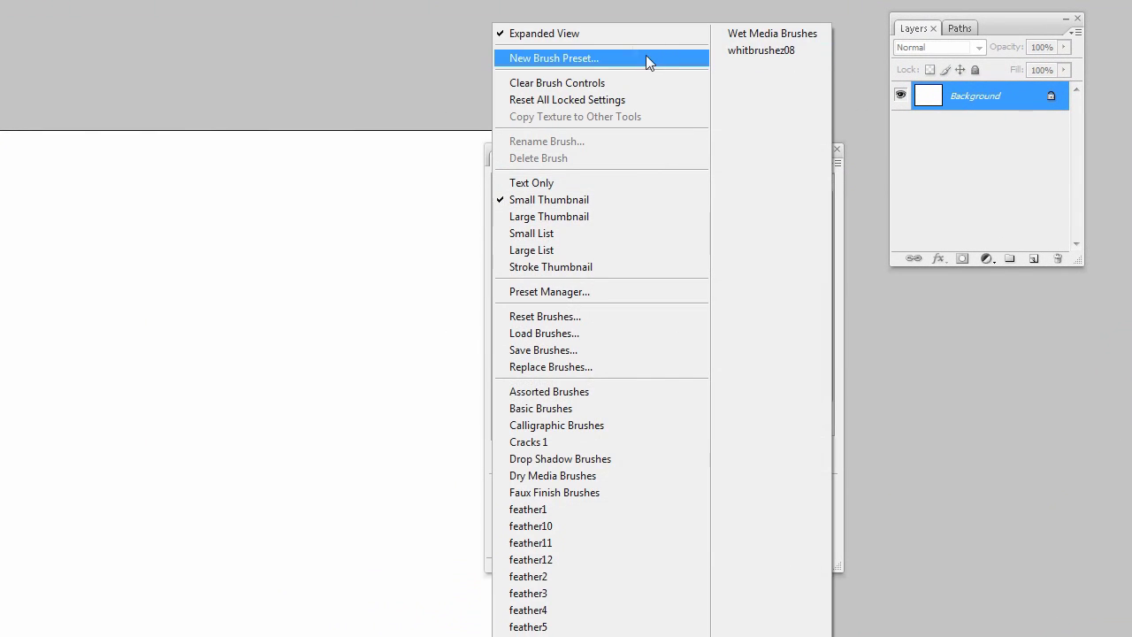
click(628, 37)
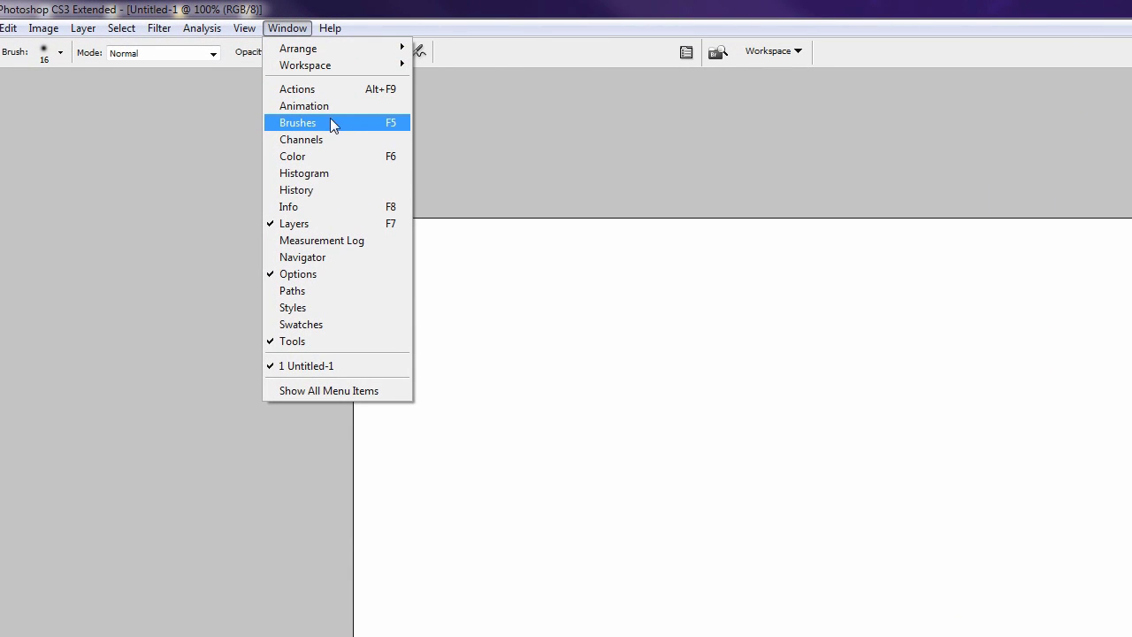
click(331, 122)
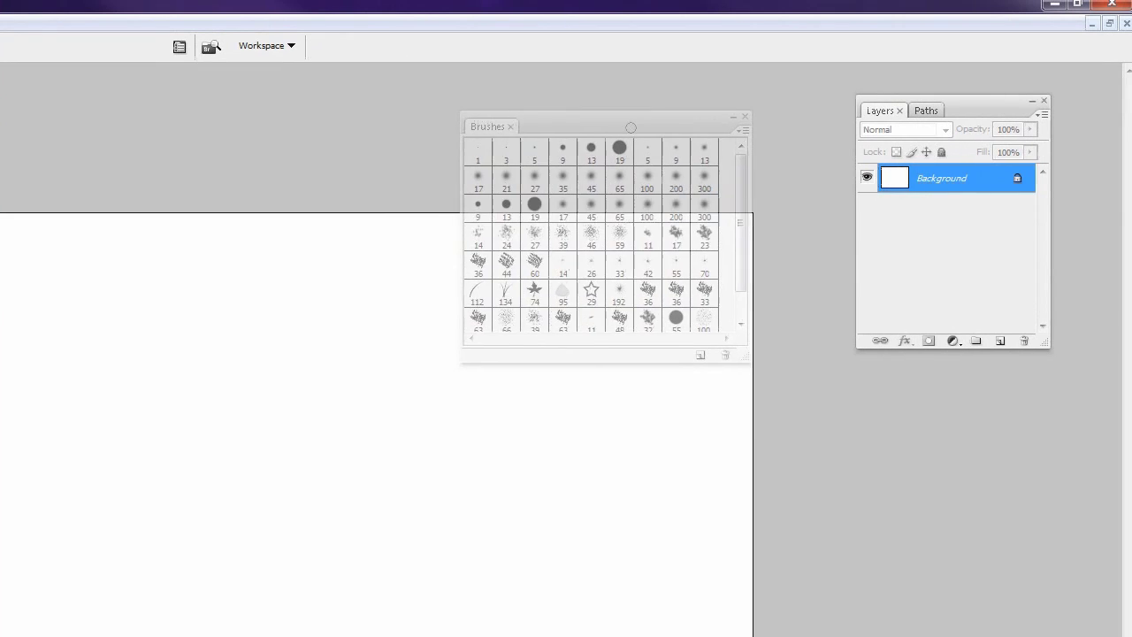
drag(619, 119, 639, 134)
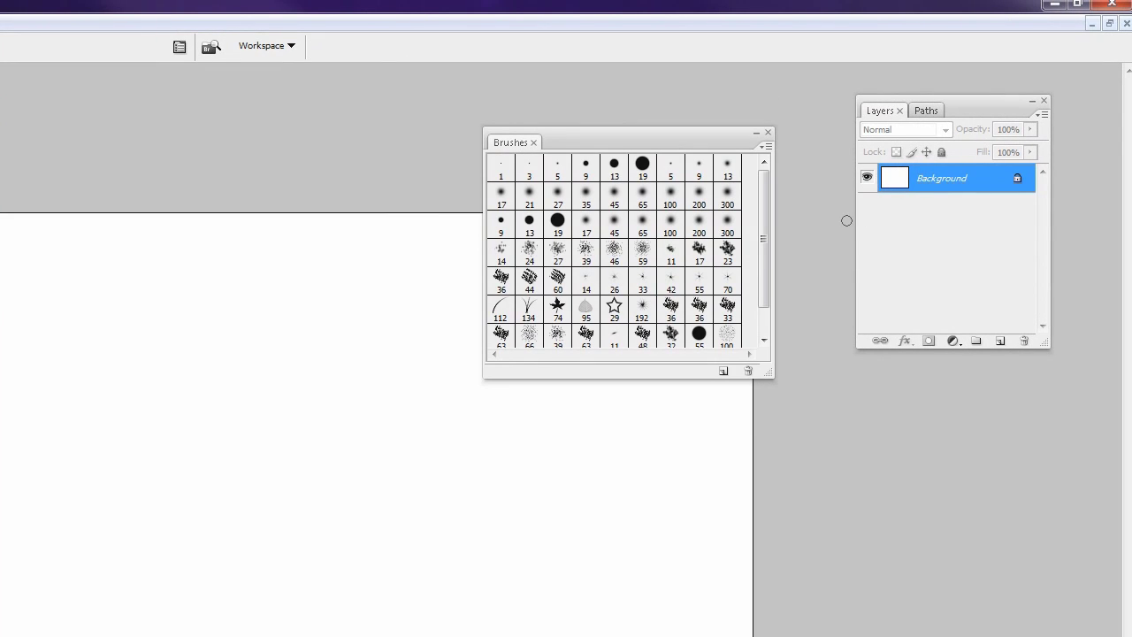
mouse_move(582, 137)
mouse_down()
mouse_move(568, 167)
mouse_move(592, 148)
mouse_up()
drag(776, 397, 789, 407)
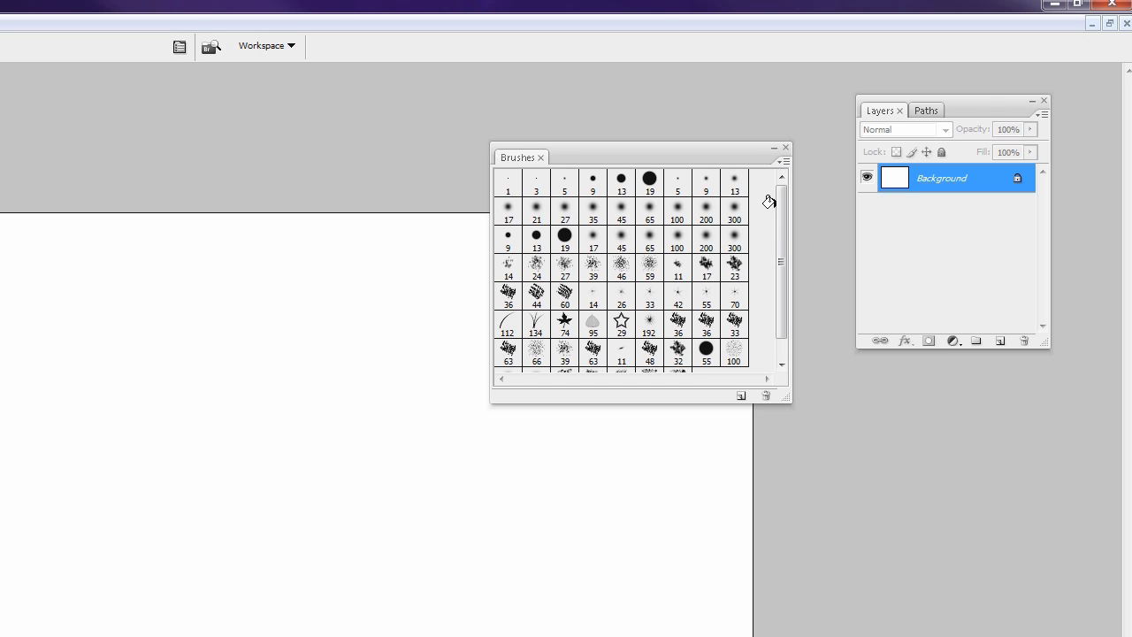
click(785, 163)
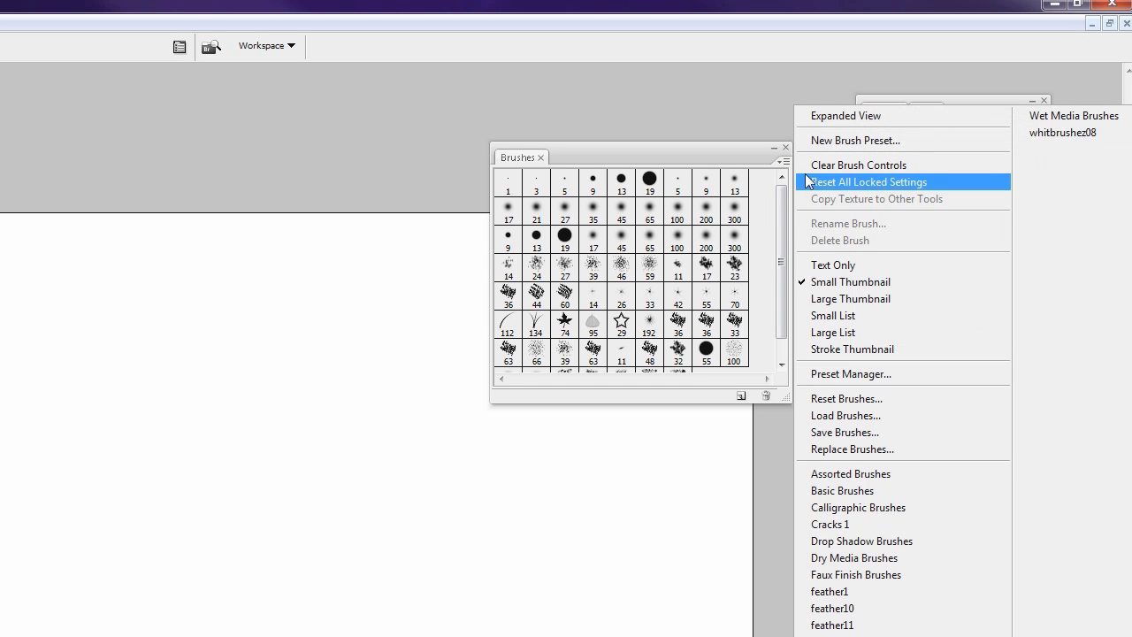
Re-enable Expanded View and place the Brushes palette over the blank canvas
click(831, 116)
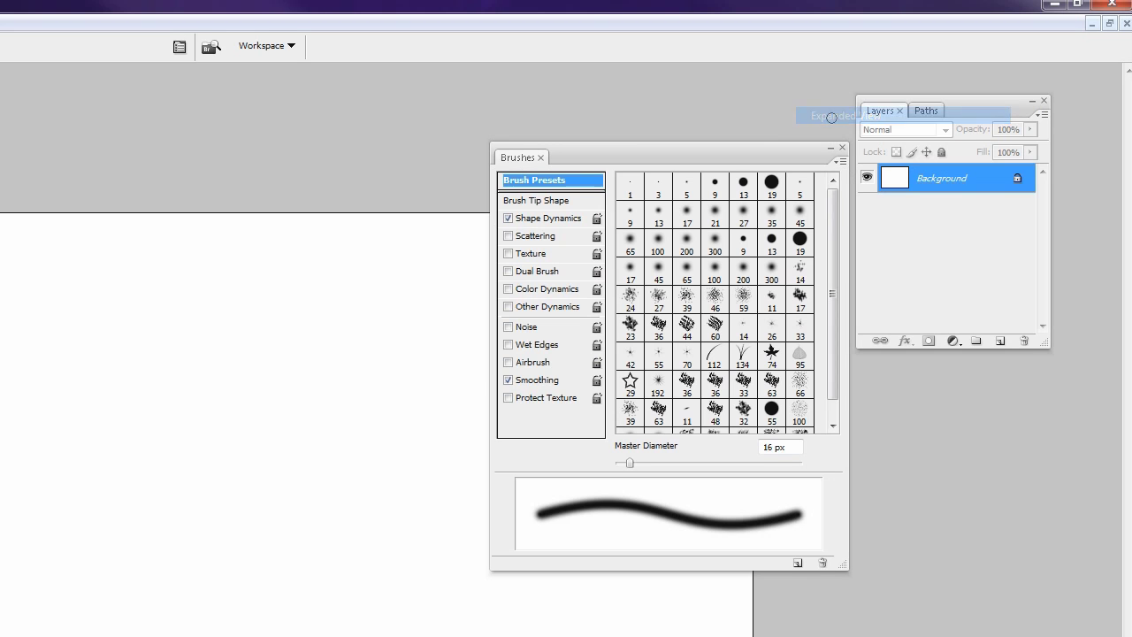
mouse_move(834, 199)
mouse_down()
mouse_move(835, 231)
mouse_move(835, 198)
mouse_up()
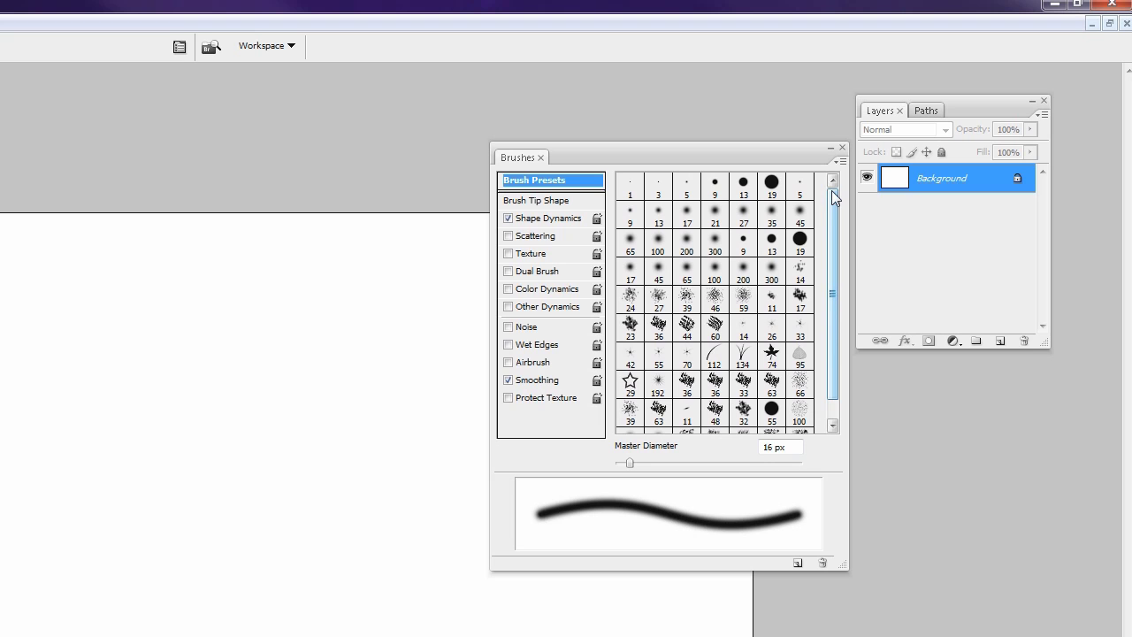
mouse_move(773, 165)
mouse_down()
mouse_move(296, 210)
mouse_move(817, 280)
mouse_move(628, 268)
mouse_move(635, 236)
mouse_up()
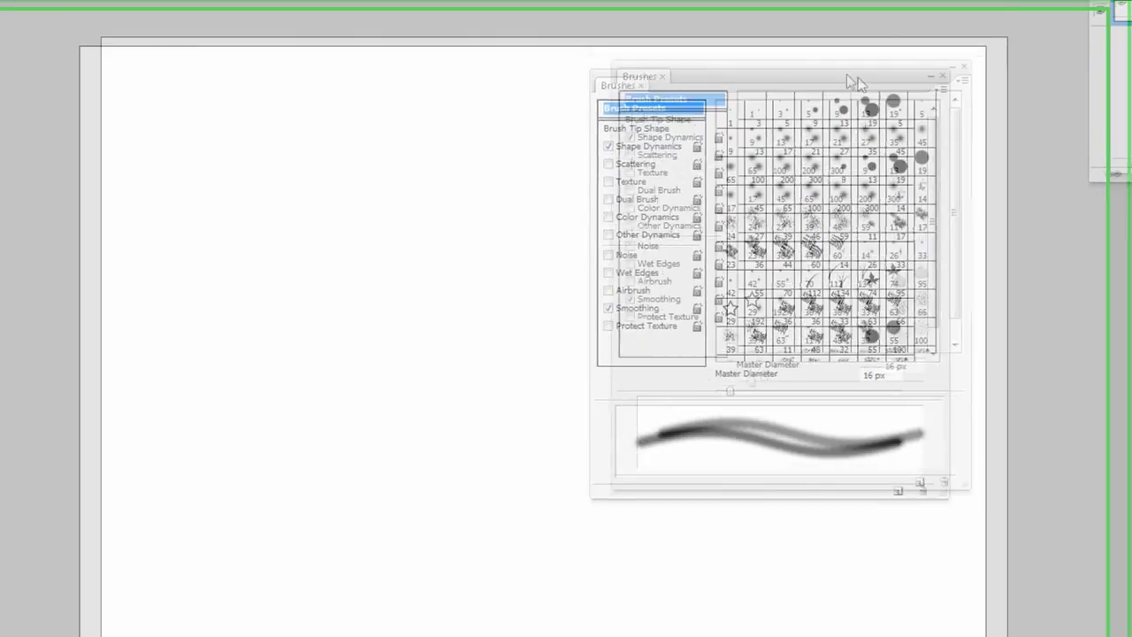
mouse_move(846, 75)
mouse_down()
mouse_move(392, 118)
mouse_move(388, 272)
mouse_move(171, 268)
mouse_move(549, 45)
mouse_move(599, 57)
mouse_move(633, 87)
mouse_move(693, 78)
mouse_up()
drag(525, 79, 535, 68)
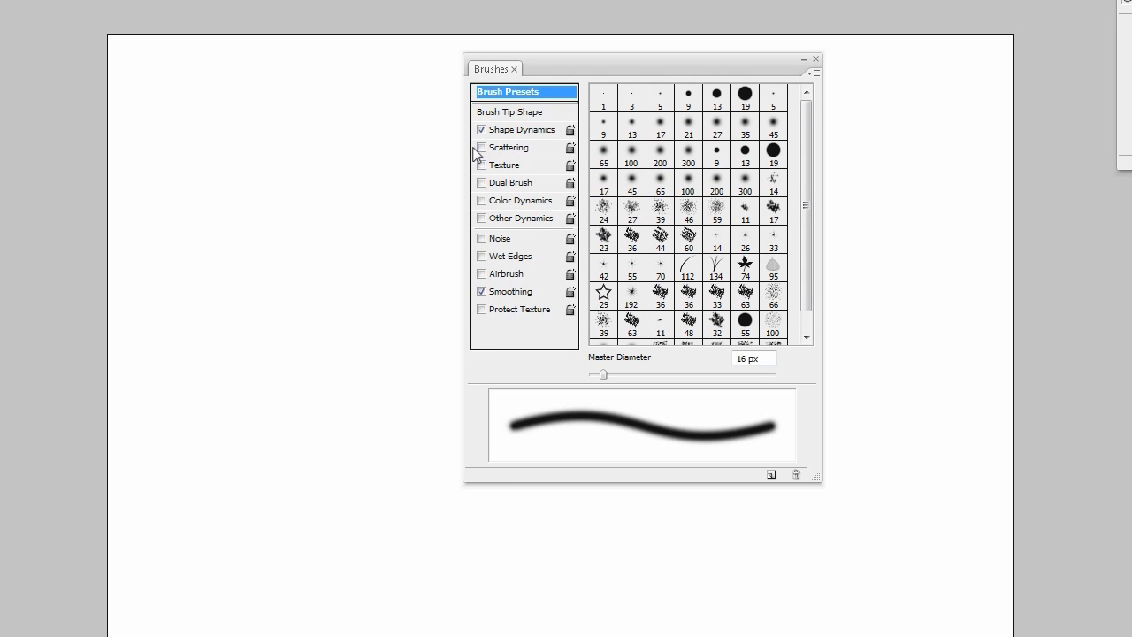
key(F5)
key(F5)
key(F5)
key(F5)
click(519, 115)
click(544, 131)
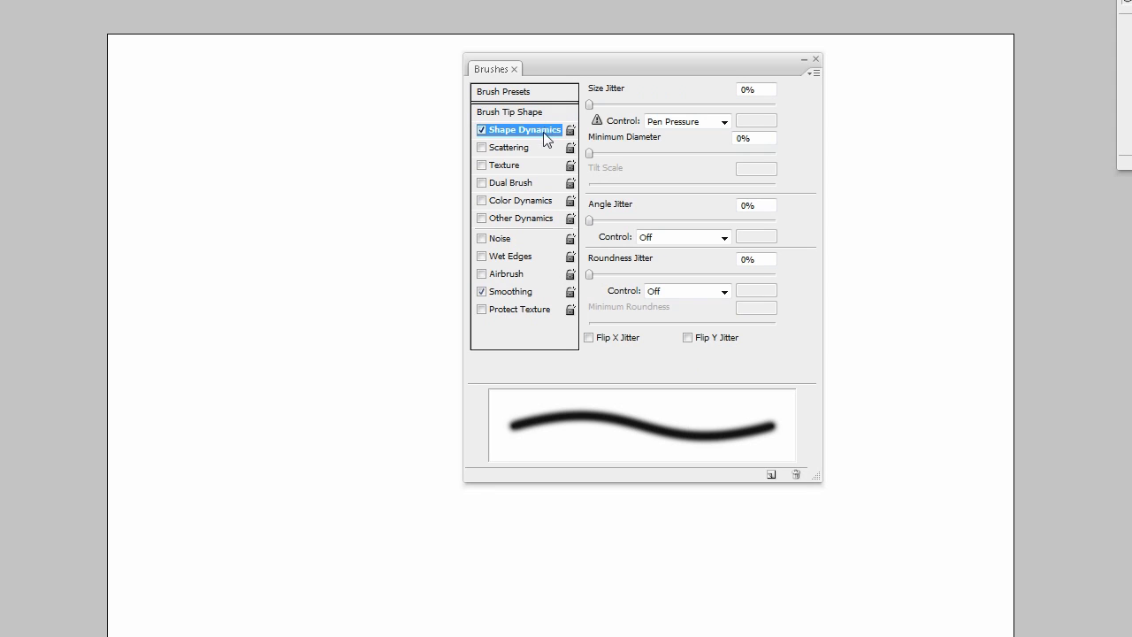
click(537, 150)
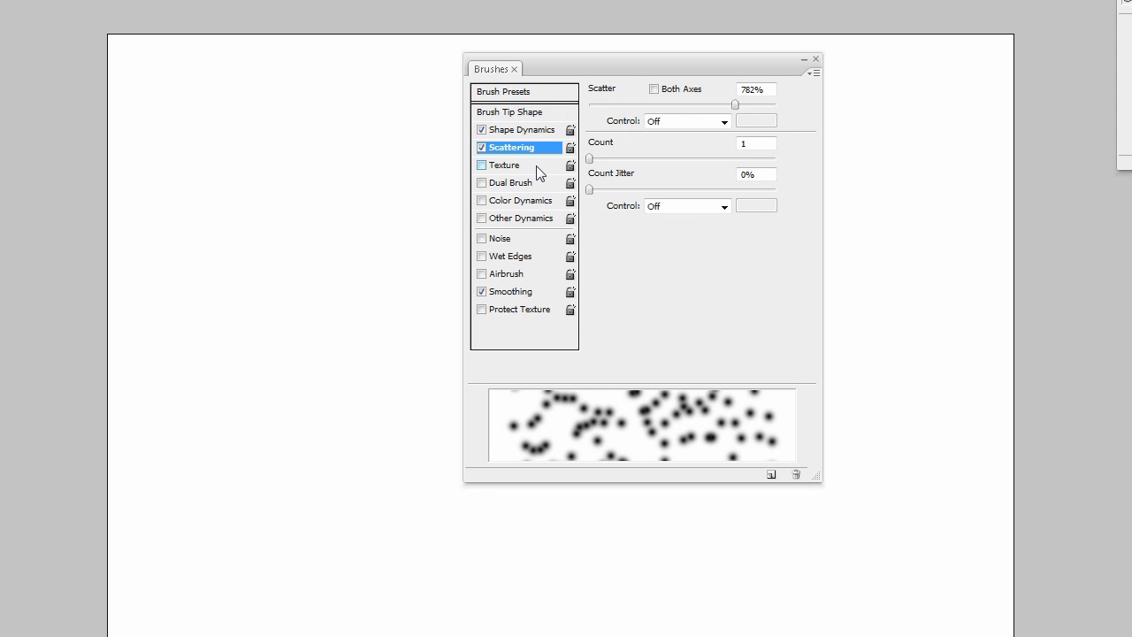
click(536, 166)
click(536, 184)
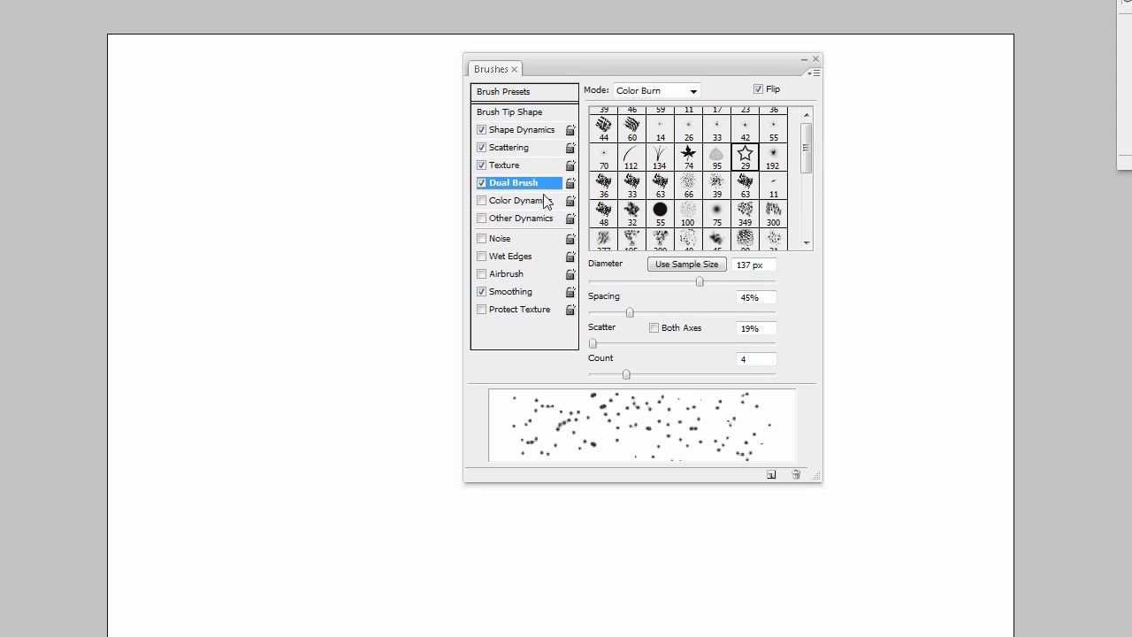
click(524, 202)
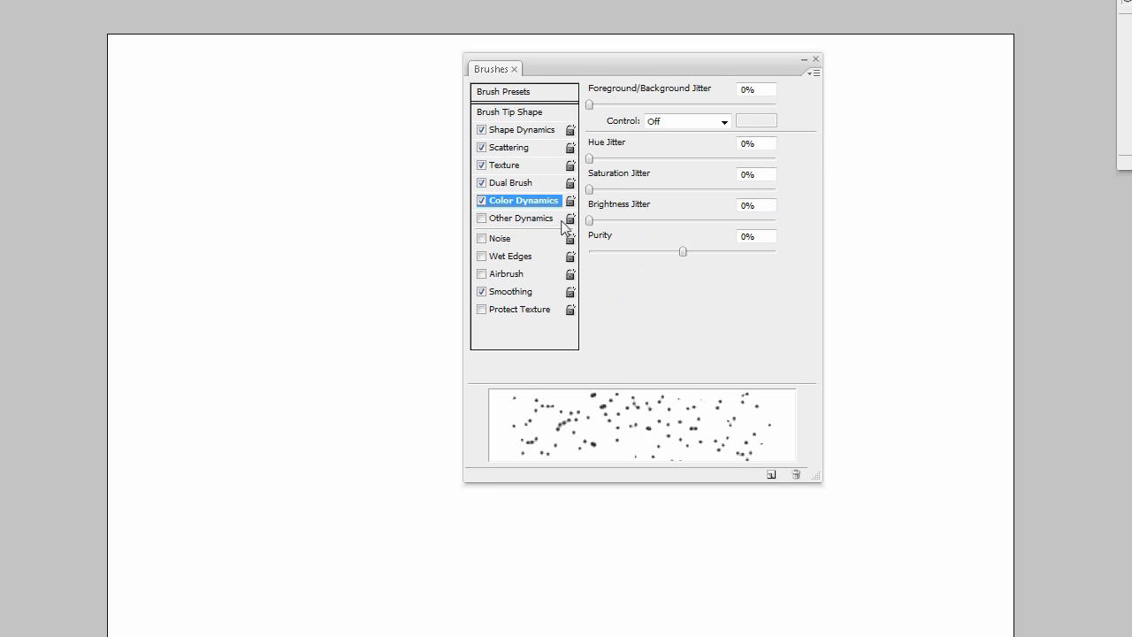
click(542, 220)
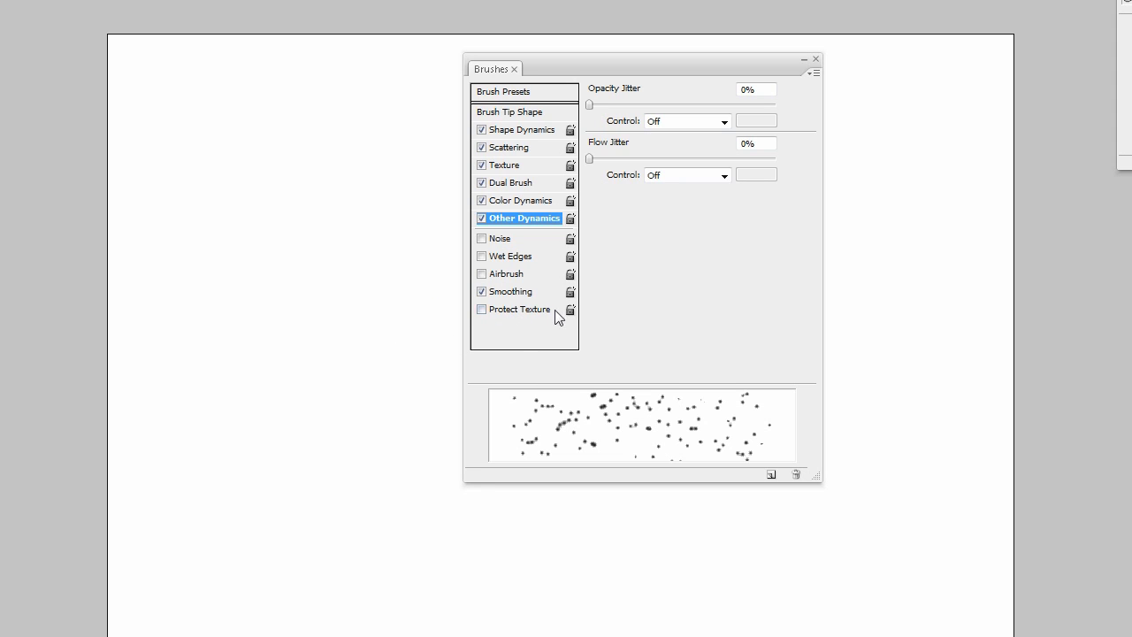
click(481, 218)
click(481, 200)
click(481, 182)
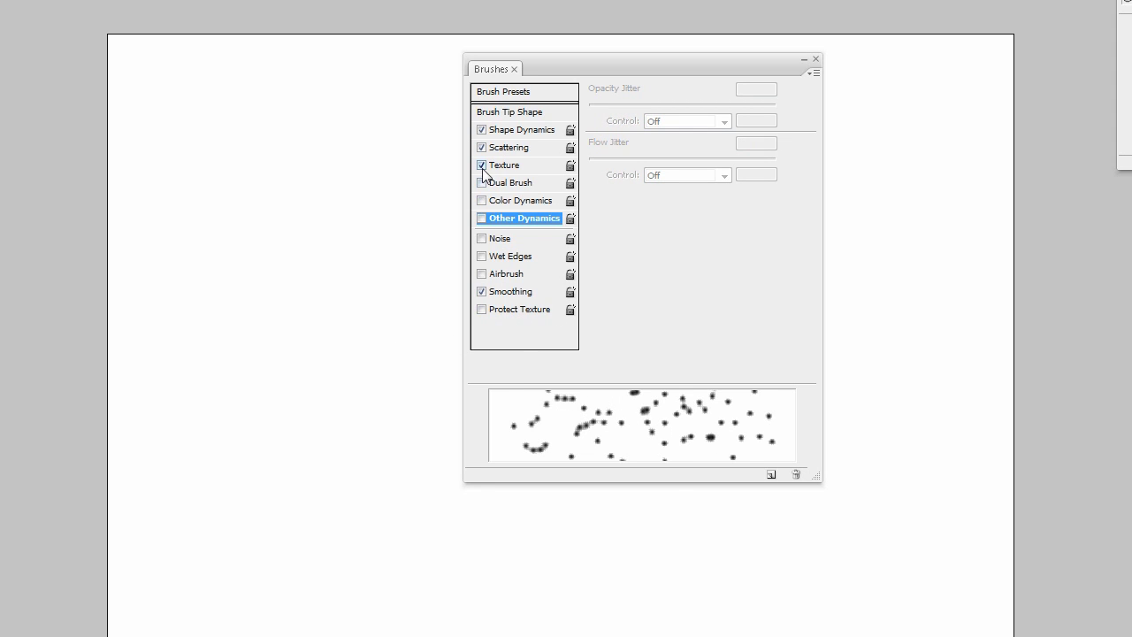
click(481, 164)
click(481, 147)
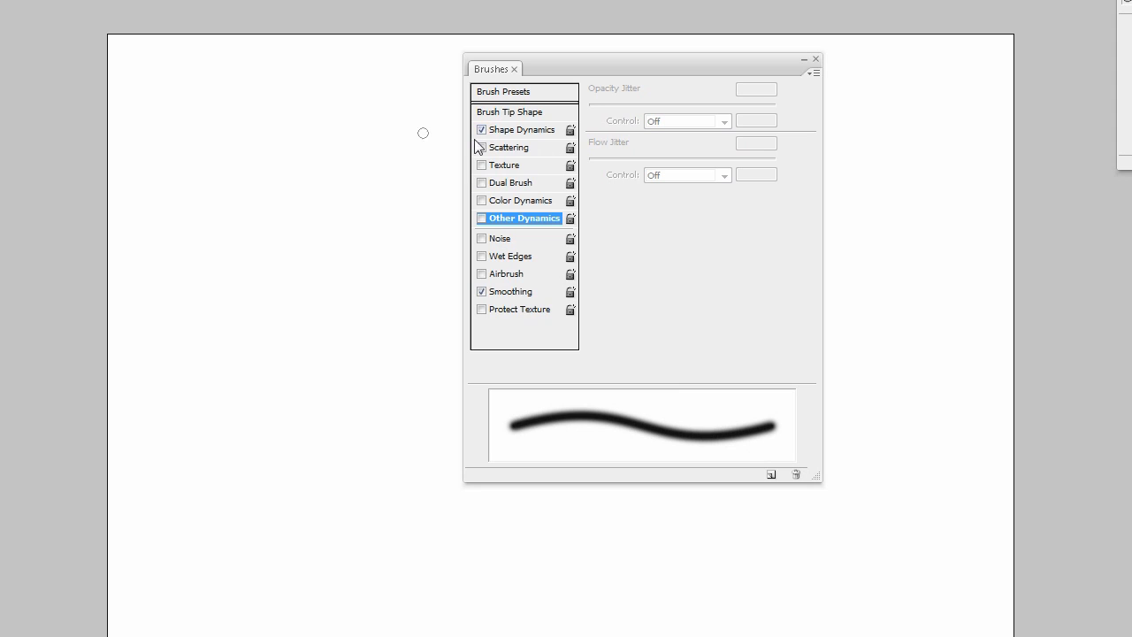
click(543, 130)
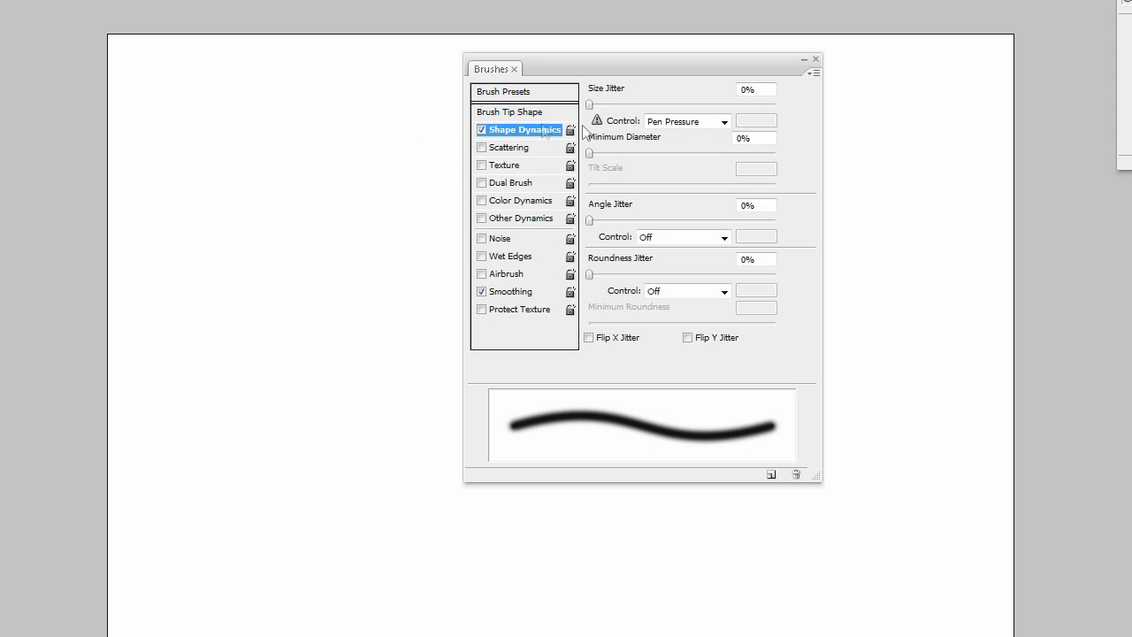
click(502, 92)
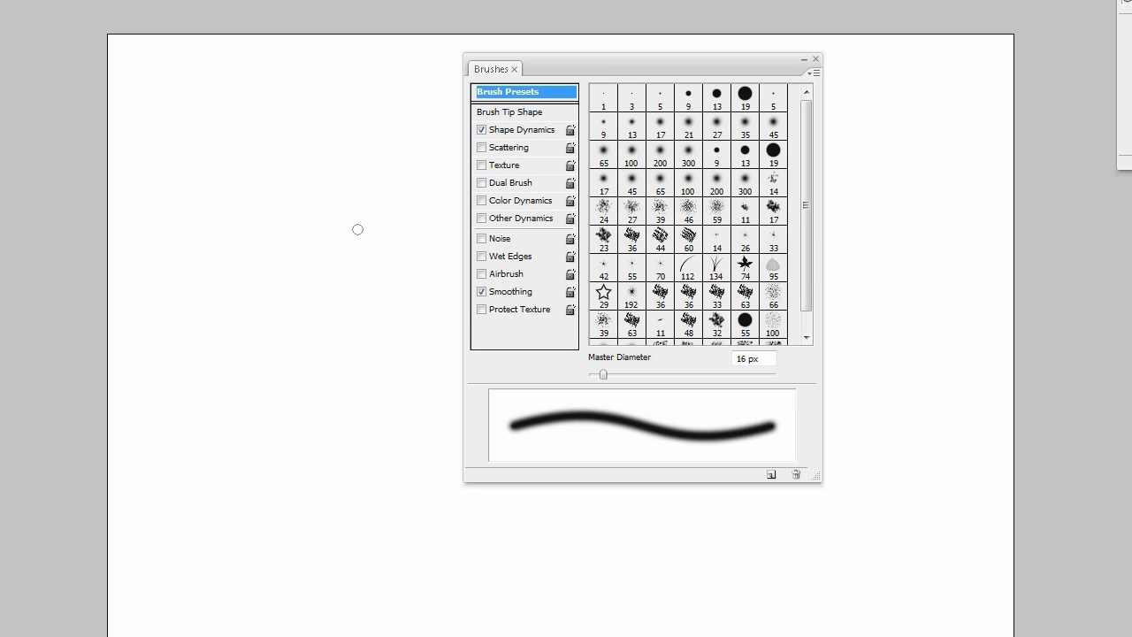
Move the Brushes panel aside and try brush diameters of 26, 58 and 20 px
drag(597, 73, 765, 75)
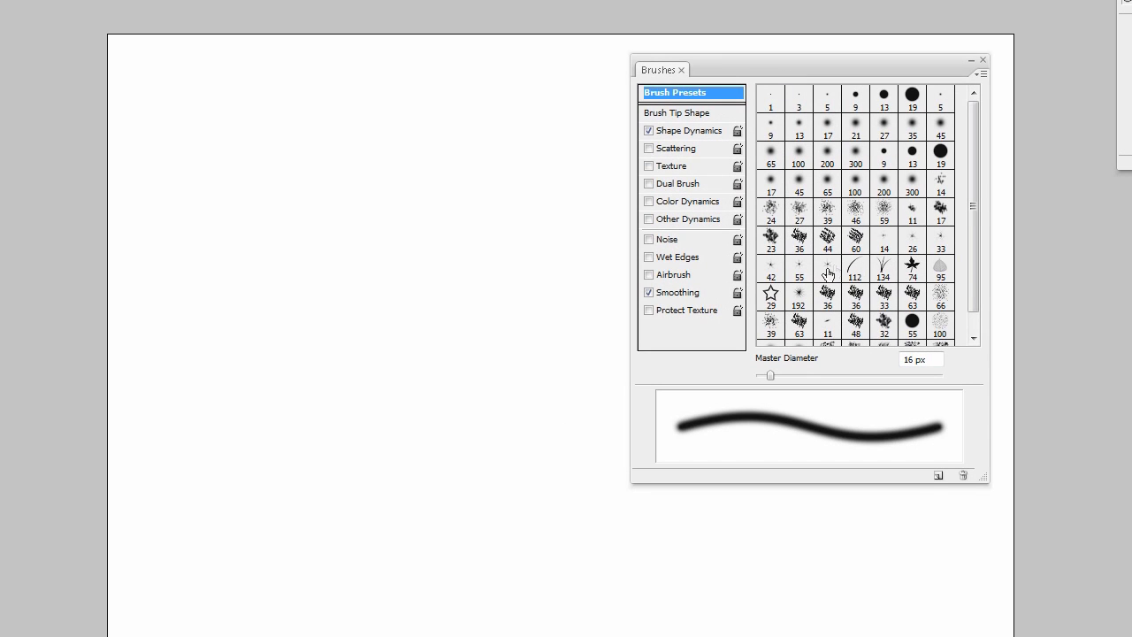
right_click(434, 329)
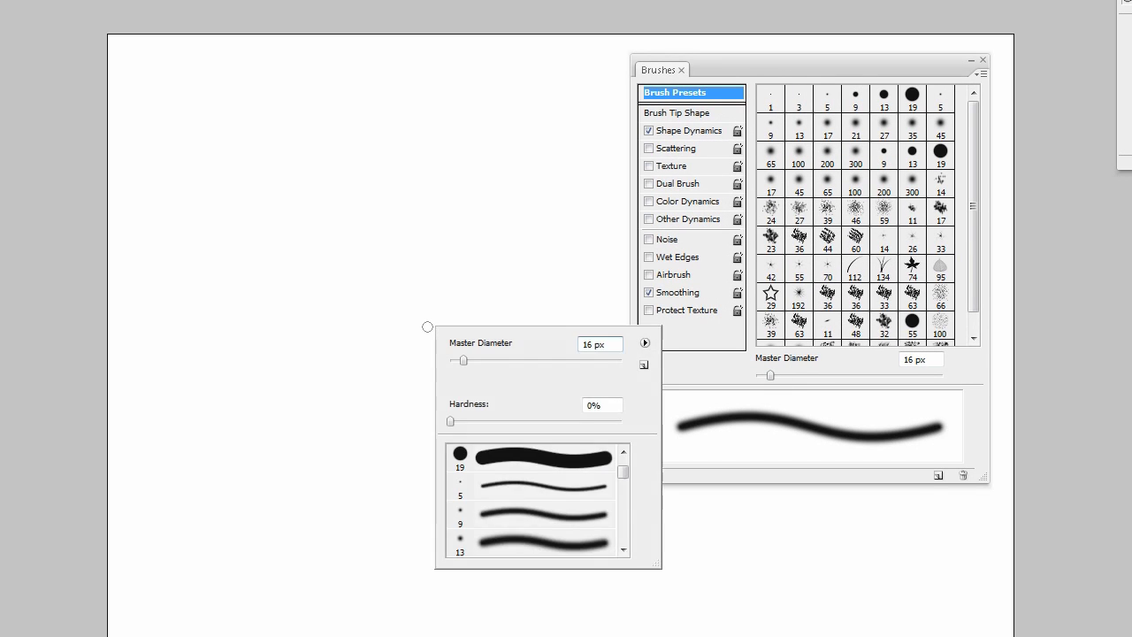
drag(467, 359, 472, 358)
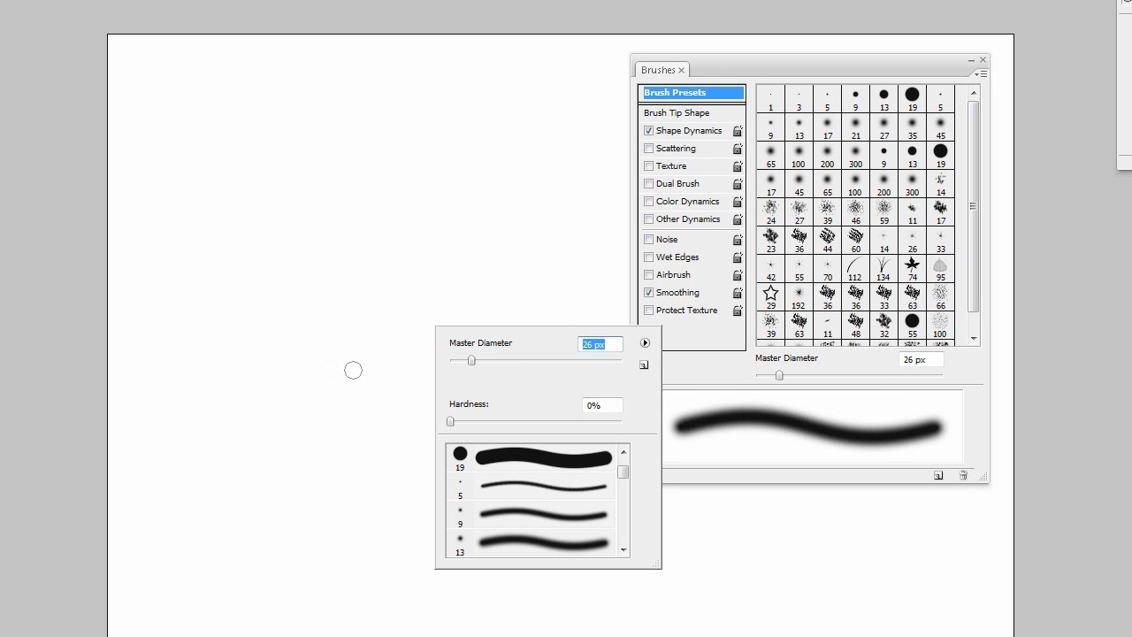
drag(476, 361, 539, 363)
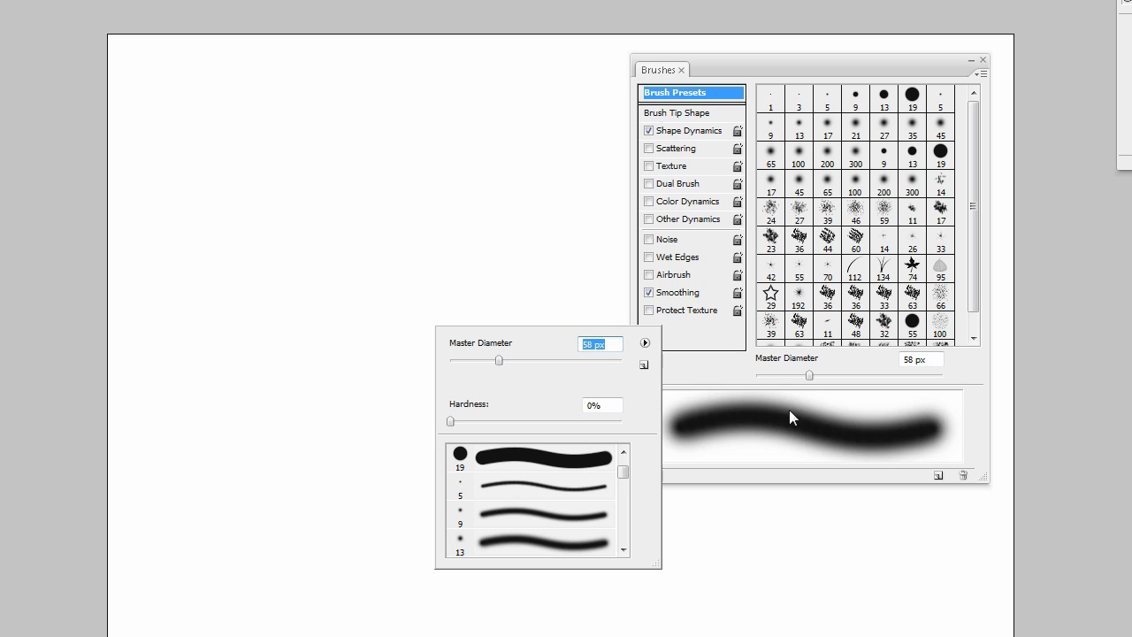
drag(498, 361, 467, 363)
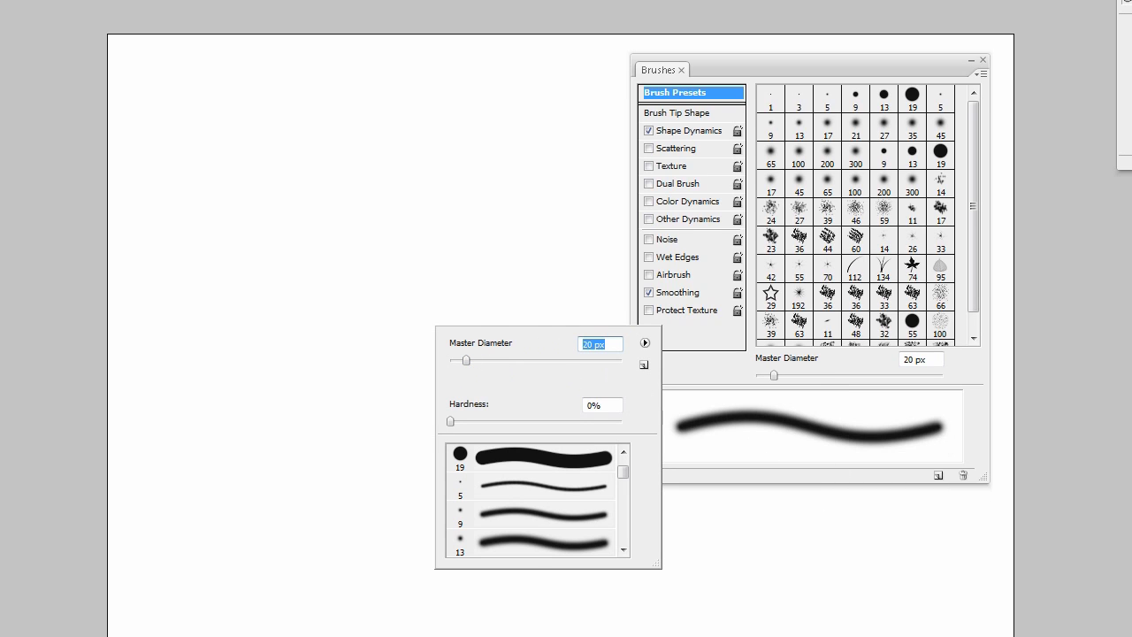
Set the brush diameter to 30 px, paint a zigzag test stroke, and undo it
right_click(401, 271)
right_click(406, 138)
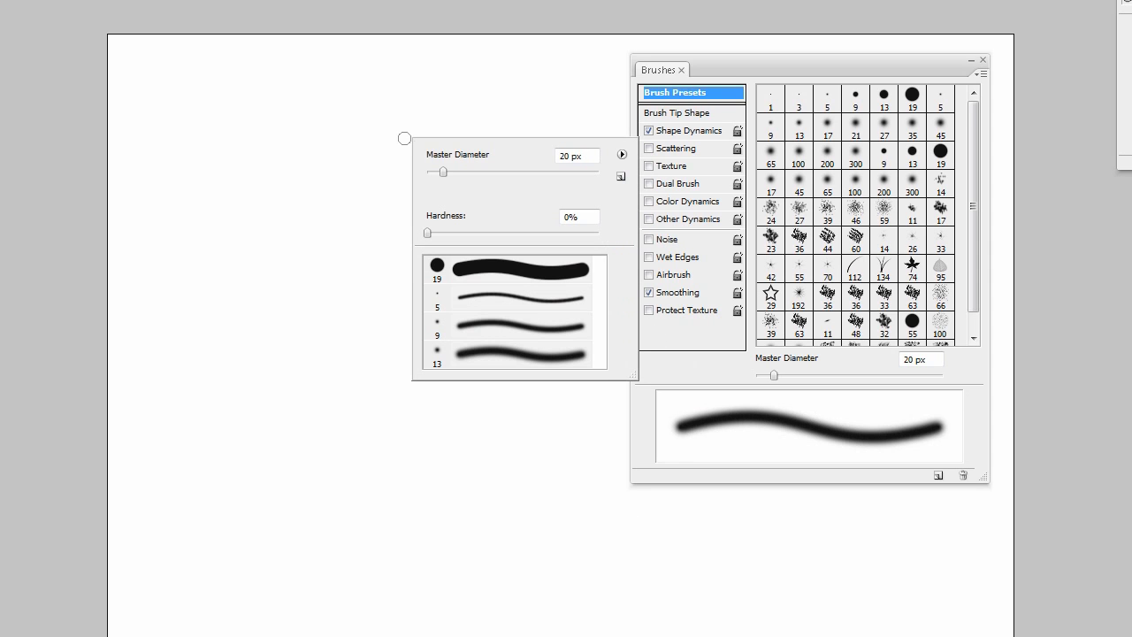
drag(443, 172, 452, 171)
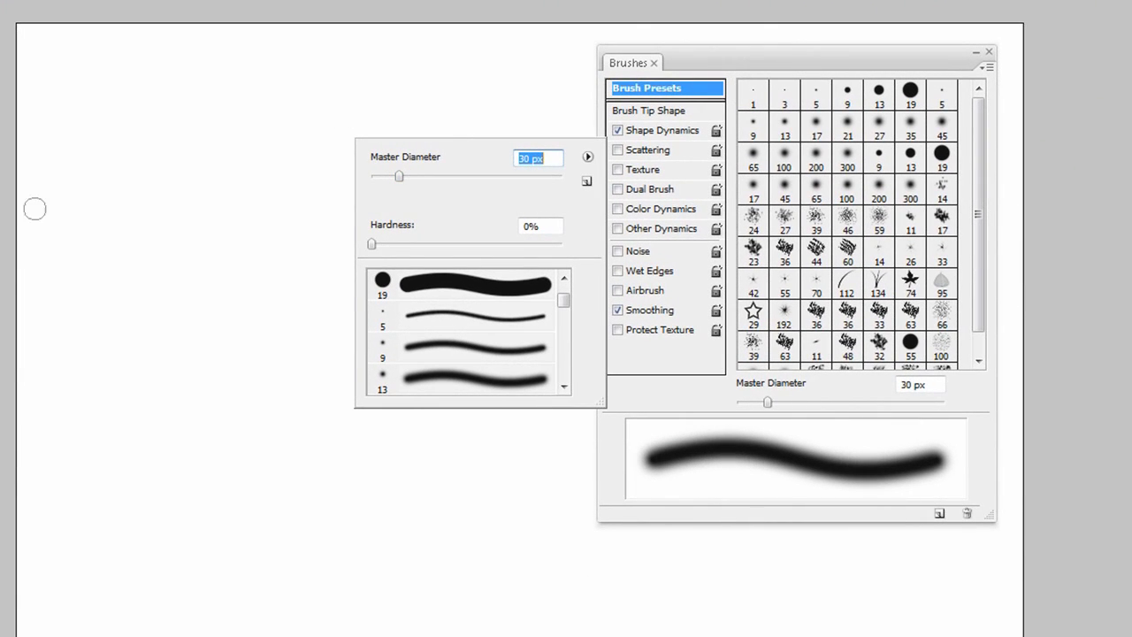
mouse_move(298, 142)
mouse_down()
mouse_move(220, 278)
mouse_move(258, 490)
mouse_move(358, 535)
mouse_up()
key(ctrl+z)
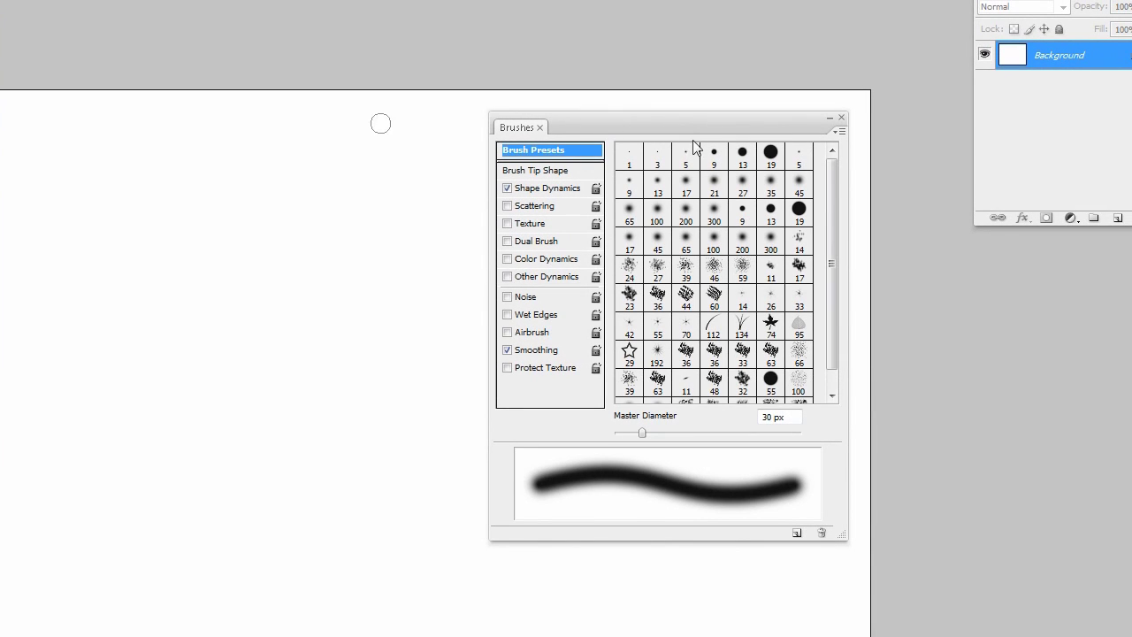
Enlarge the quick brush picker so more brush presets are visible
scroll(830, 180, down, 1)
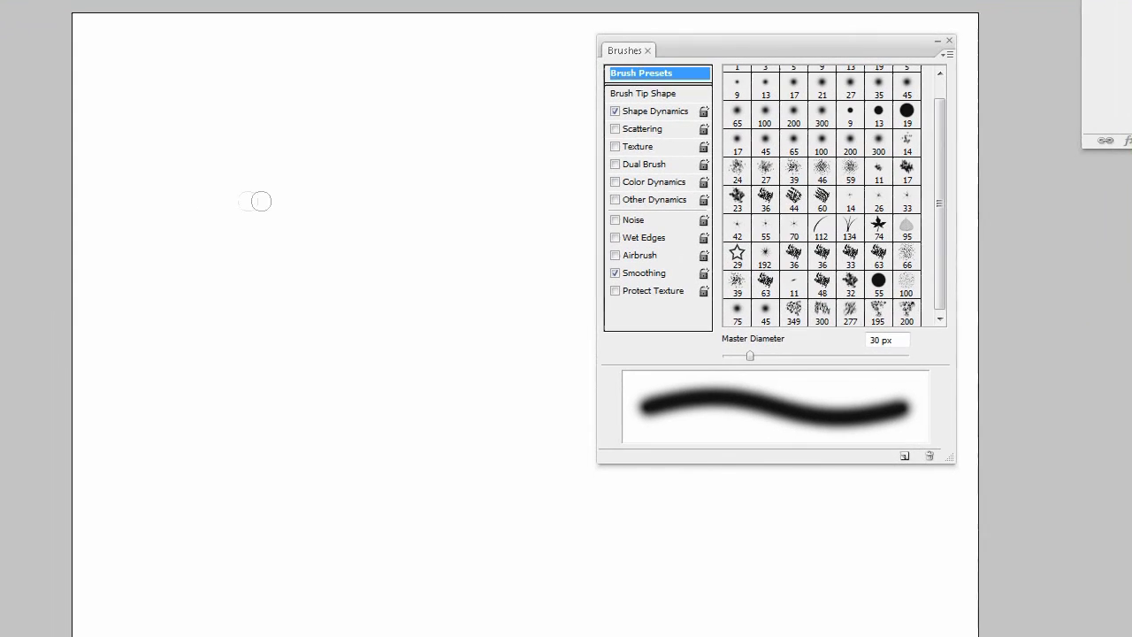
right_click(246, 277)
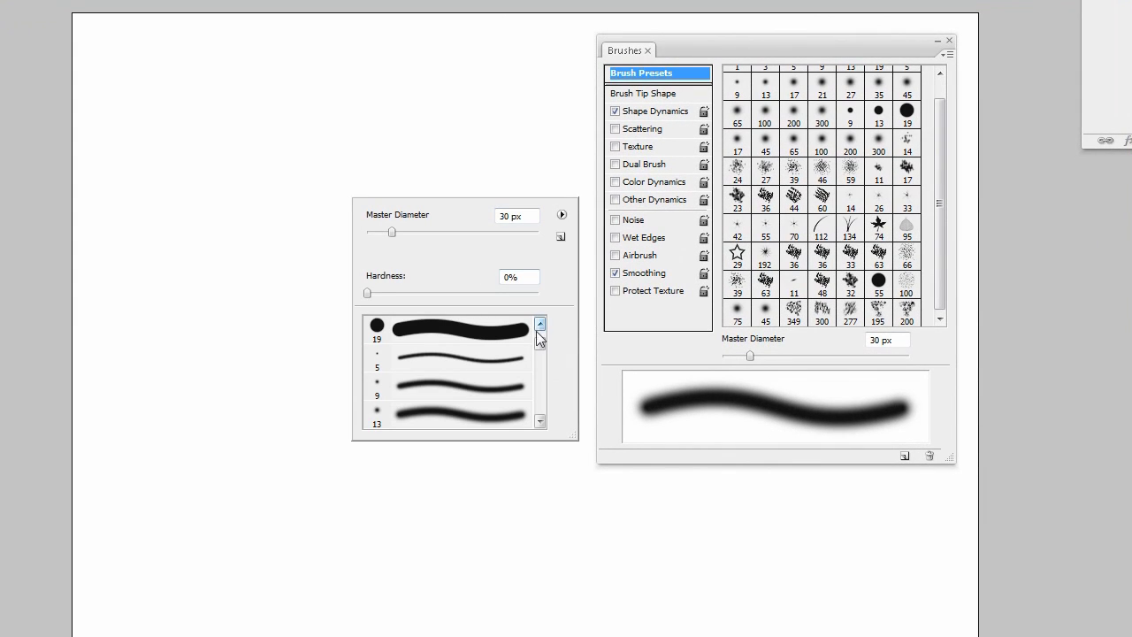
drag(573, 434, 603, 527)
mouse_move(565, 354)
mouse_down()
mouse_move(563, 496)
mouse_move(568, 348)
mouse_up()
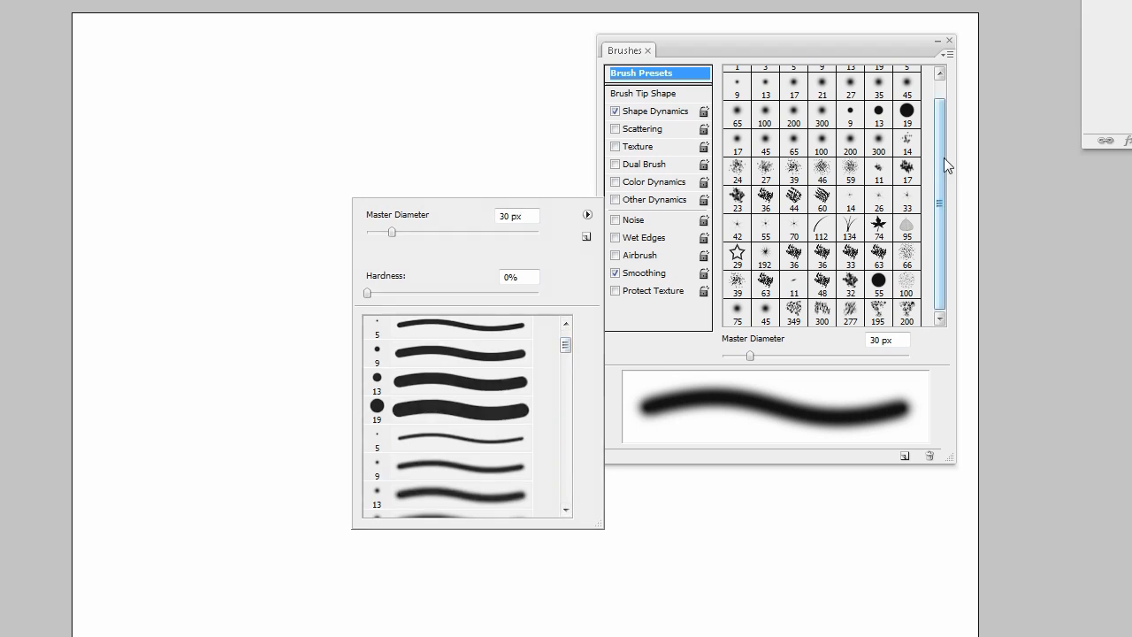
drag(944, 157, 937, 100)
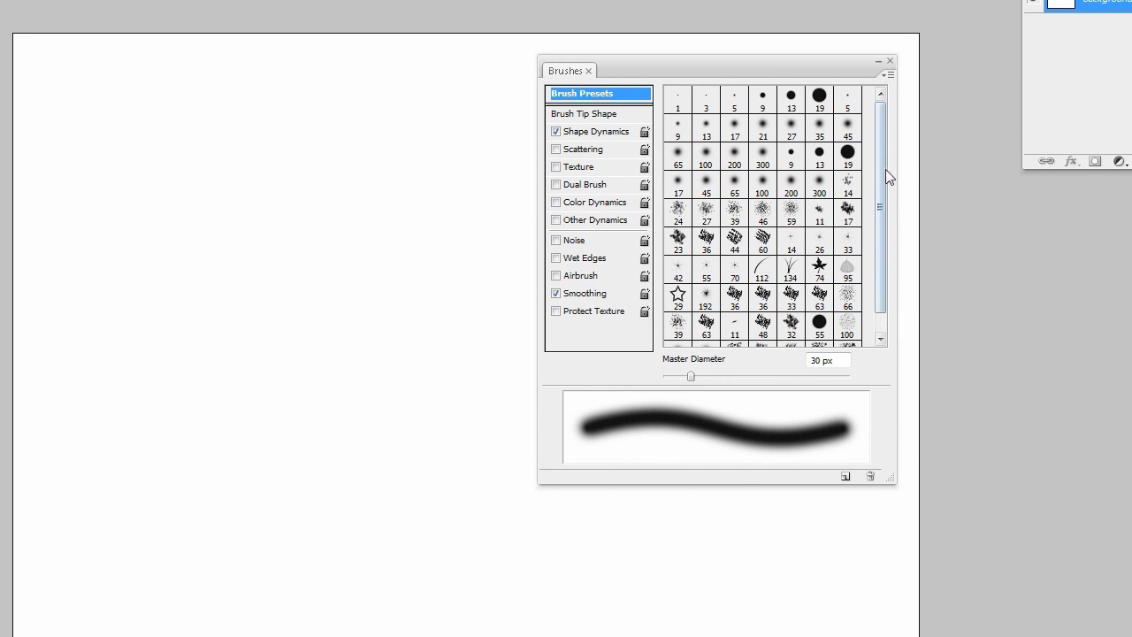
mouse_move(887, 172)
mouse_down()
mouse_move(882, 203)
mouse_move(867, 84)
mouse_up()
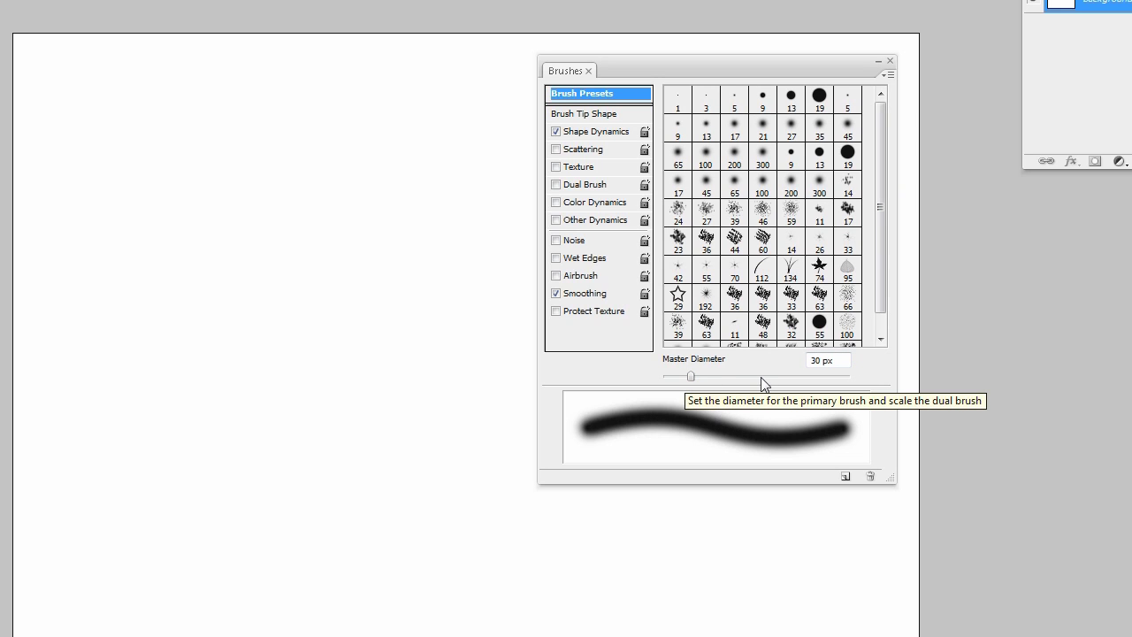
In Brush Tip Shape, try 37 px and 100% hardness, then choose the soft 21 px round tip
click(607, 115)
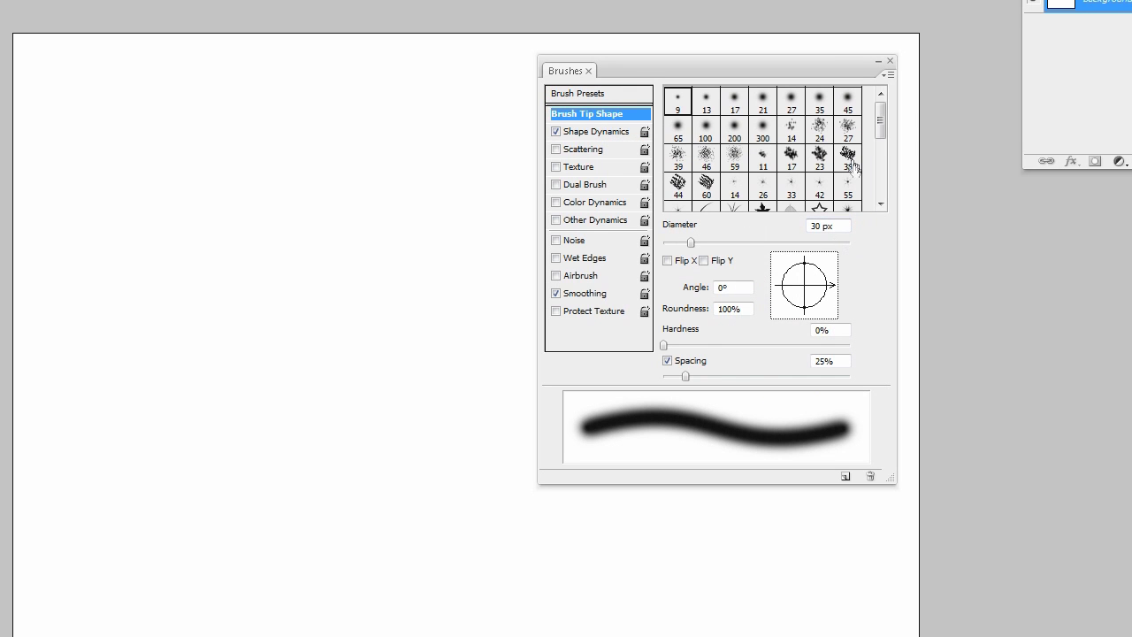
scroll(880, 133, up, 2)
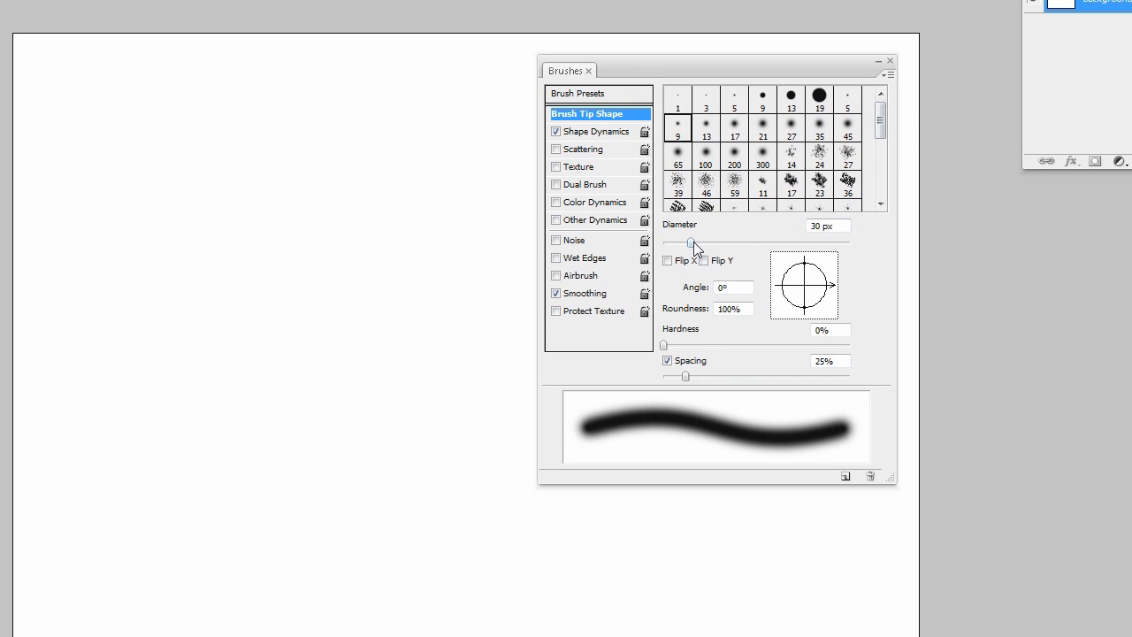
mouse_move(691, 243)
mouse_down()
mouse_move(720, 241)
mouse_move(672, 243)
mouse_move(682, 245)
mouse_up()
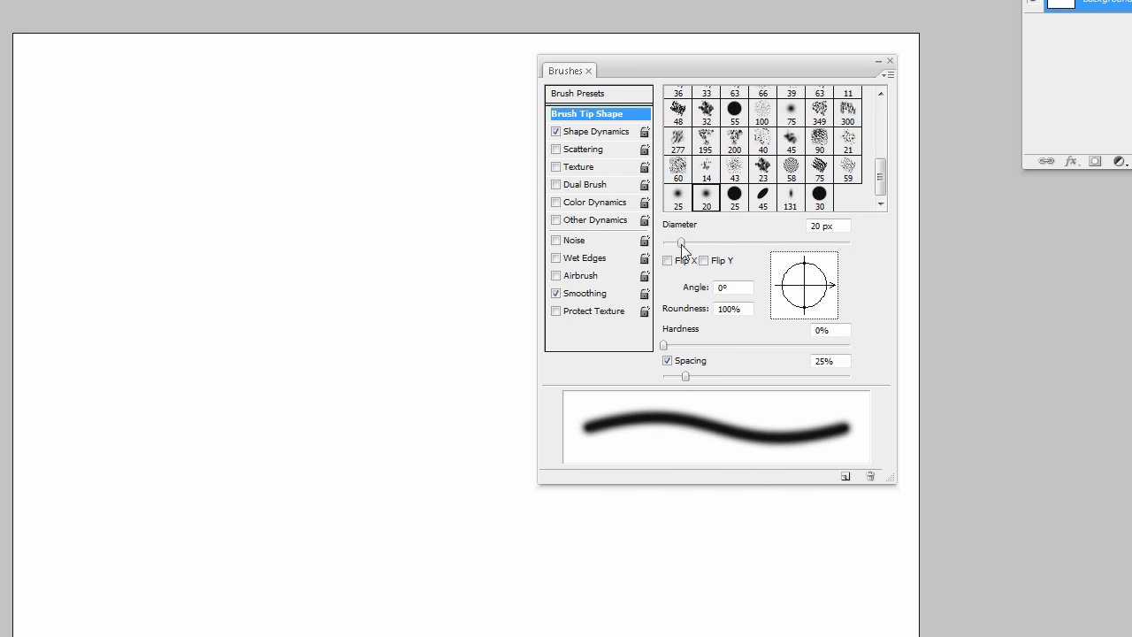
drag(664, 345, 854, 354)
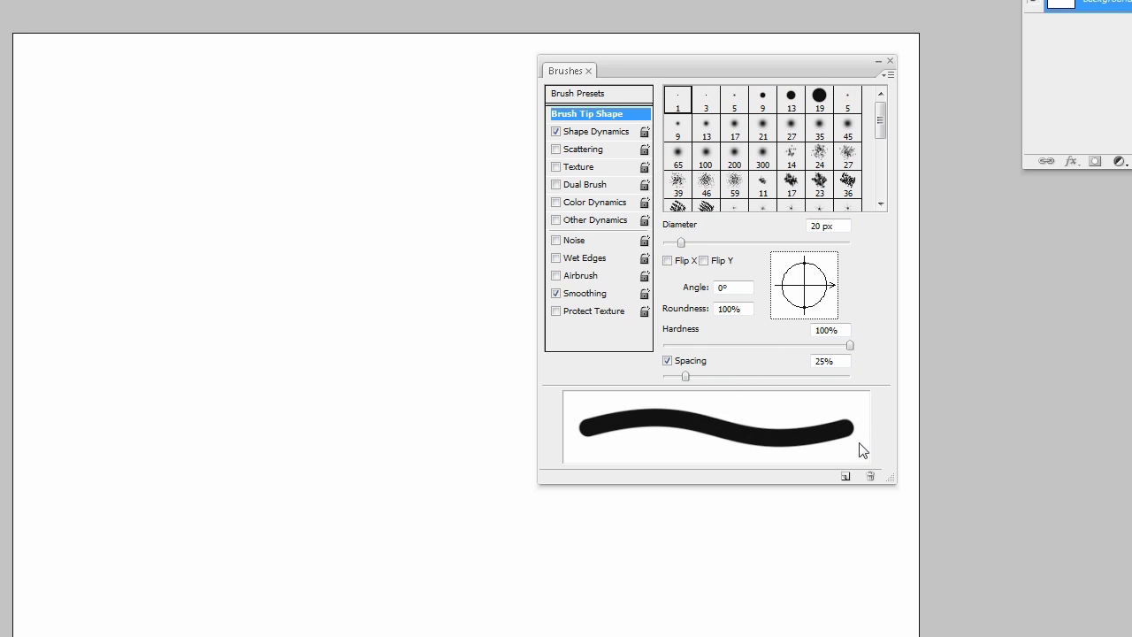
drag(870, 130, 883, 111)
click(822, 103)
click(791, 99)
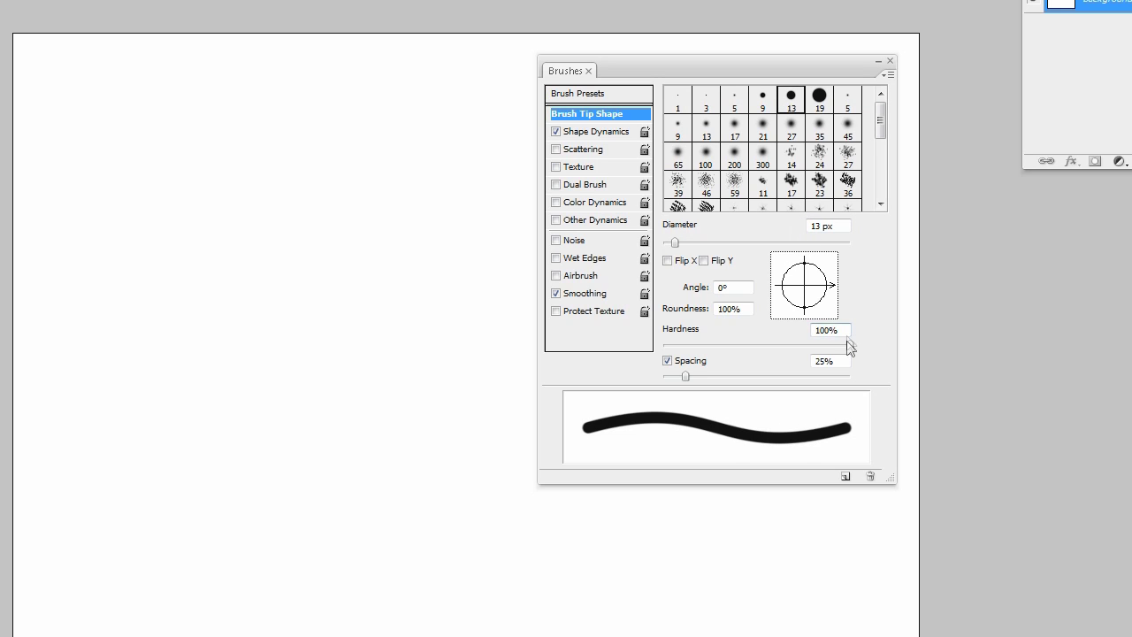
click(766, 129)
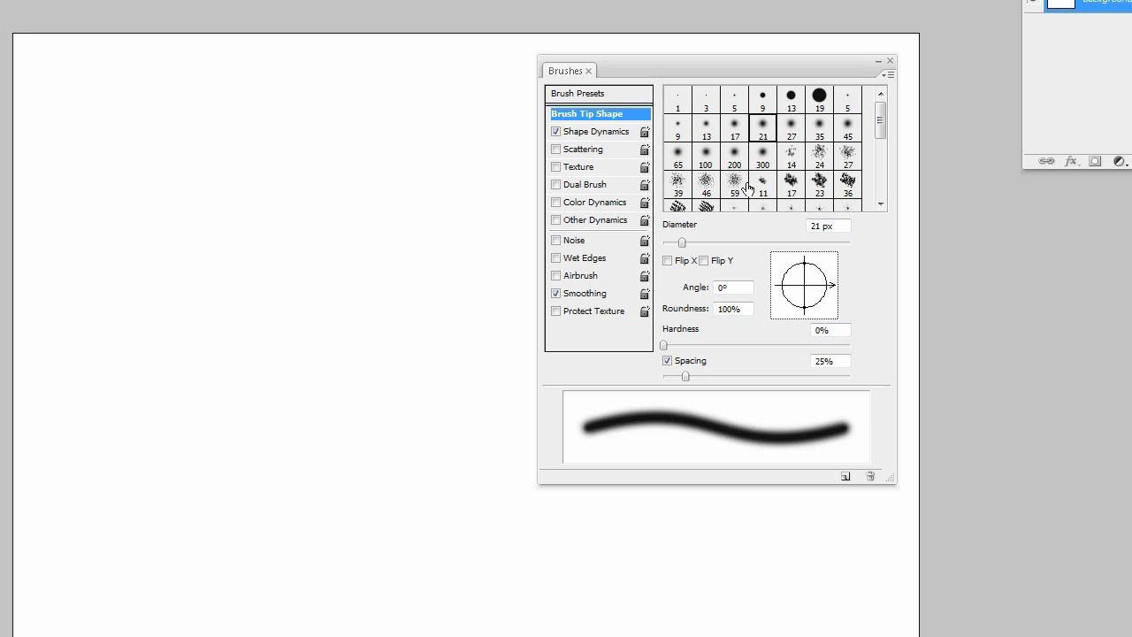
Set spacing to 28% and enter a 20 px diameter
mouse_move(690, 376)
mouse_down()
mouse_move(714, 379)
mouse_move(673, 379)
mouse_move(690, 379)
mouse_move(691, 344)
mouse_move(776, 348)
mouse_move(737, 355)
mouse_move(745, 363)
mouse_move(650, 367)
mouse_up()
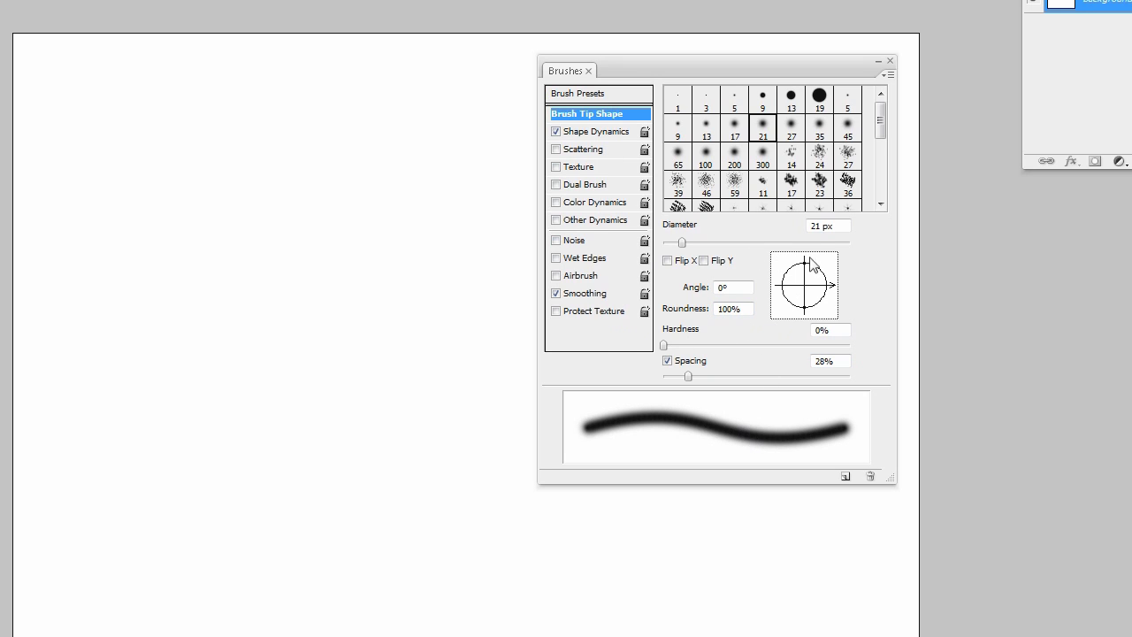
click(823, 227)
text(20)
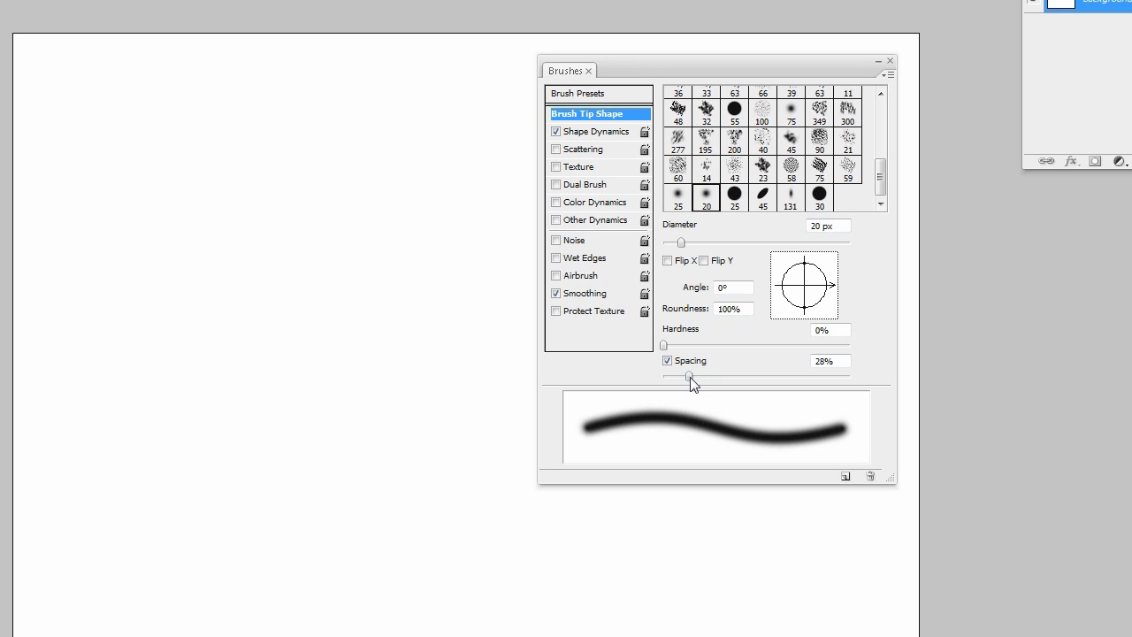
Test spacing with dotted and solid strokes, undoing each, and settle on 1% spacing
drag(690, 376, 796, 377)
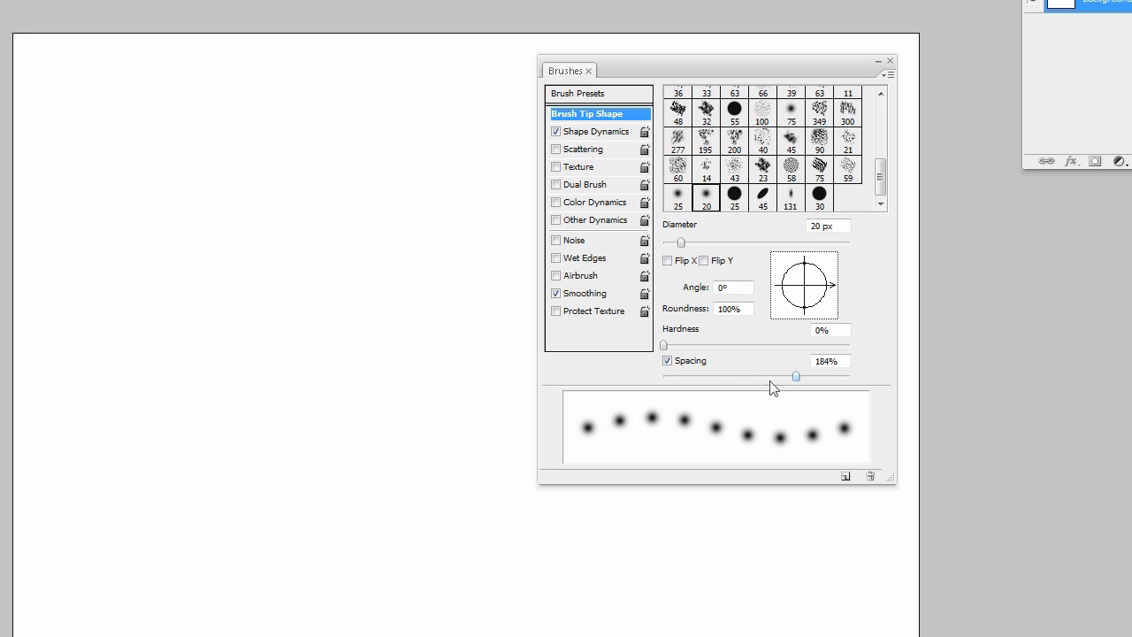
mouse_move(476, 128)
mouse_down()
mouse_move(369, 213)
mouse_move(425, 319)
mouse_move(394, 429)
mouse_move(317, 461)
mouse_move(268, 521)
mouse_move(307, 560)
mouse_move(436, 565)
mouse_move(556, 623)
mouse_move(662, 612)
mouse_move(800, 572)
mouse_up()
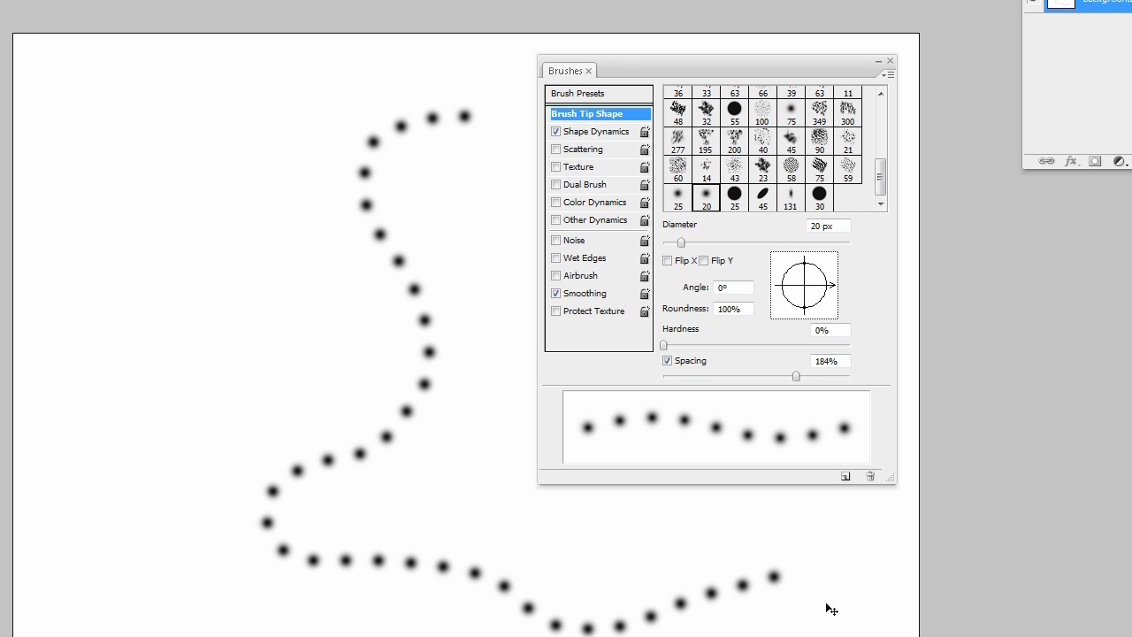
key(ctrl+z)
drag(793, 376, 586, 386)
mouse_move(322, 218)
mouse_down()
mouse_move(317, 379)
mouse_move(371, 530)
mouse_move(430, 608)
mouse_move(555, 615)
mouse_up()
key(ctrl+z)
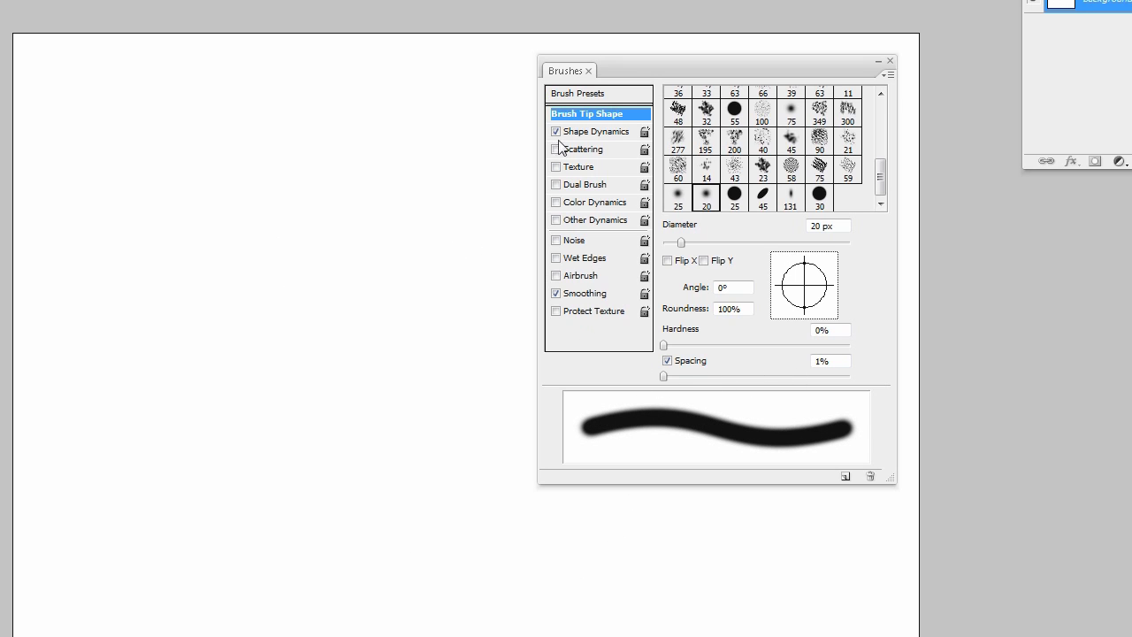
click(598, 133)
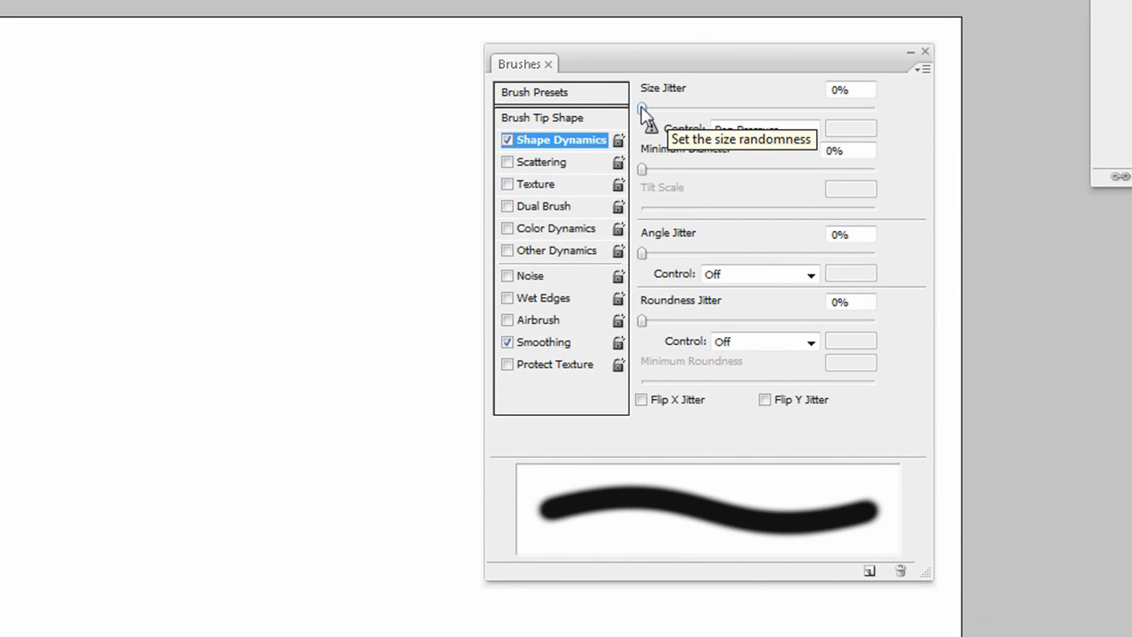
Add 19% Size Jitter, paint a wavy test stroke down the canvas, and undo it
drag(682, 71, 694, 58)
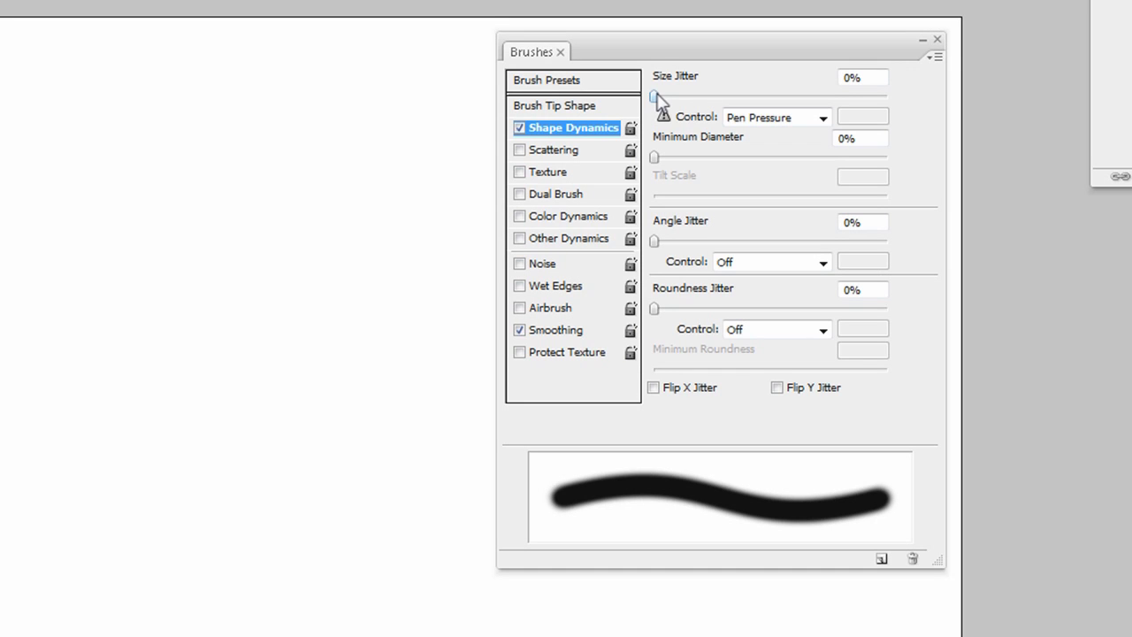
drag(656, 92, 890, 95)
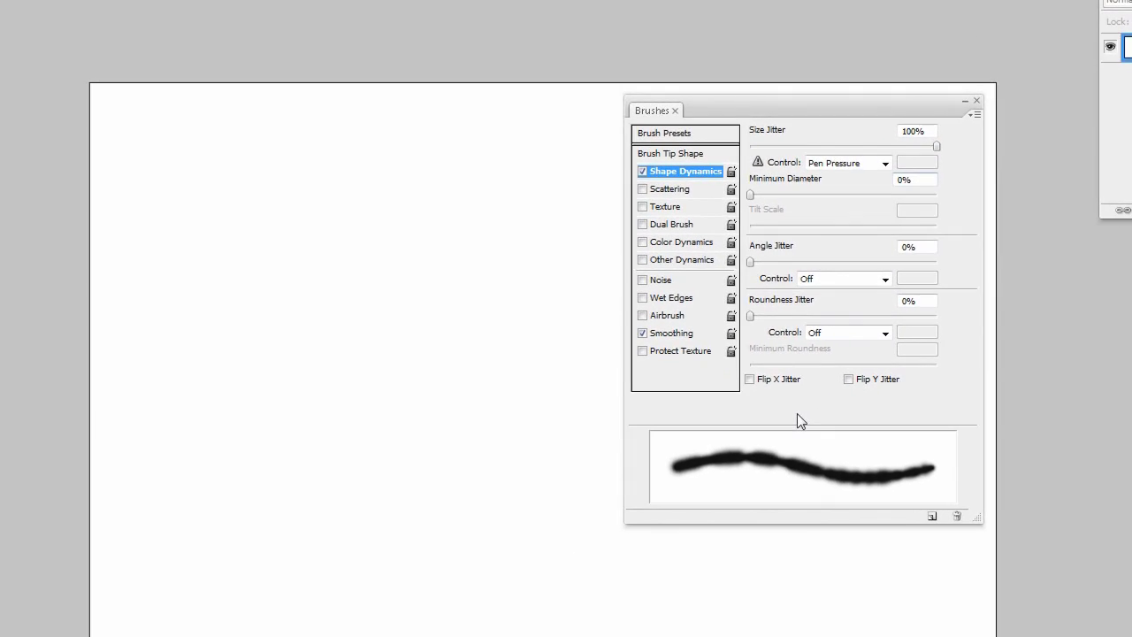
mouse_move(554, 157)
mouse_down()
mouse_move(481, 186)
mouse_move(513, 319)
mouse_move(424, 381)
mouse_move(435, 531)
mouse_up()
mouse_move(517, 342)
mouse_down()
mouse_move(437, 401)
mouse_move(501, 471)
mouse_move(606, 523)
mouse_up()
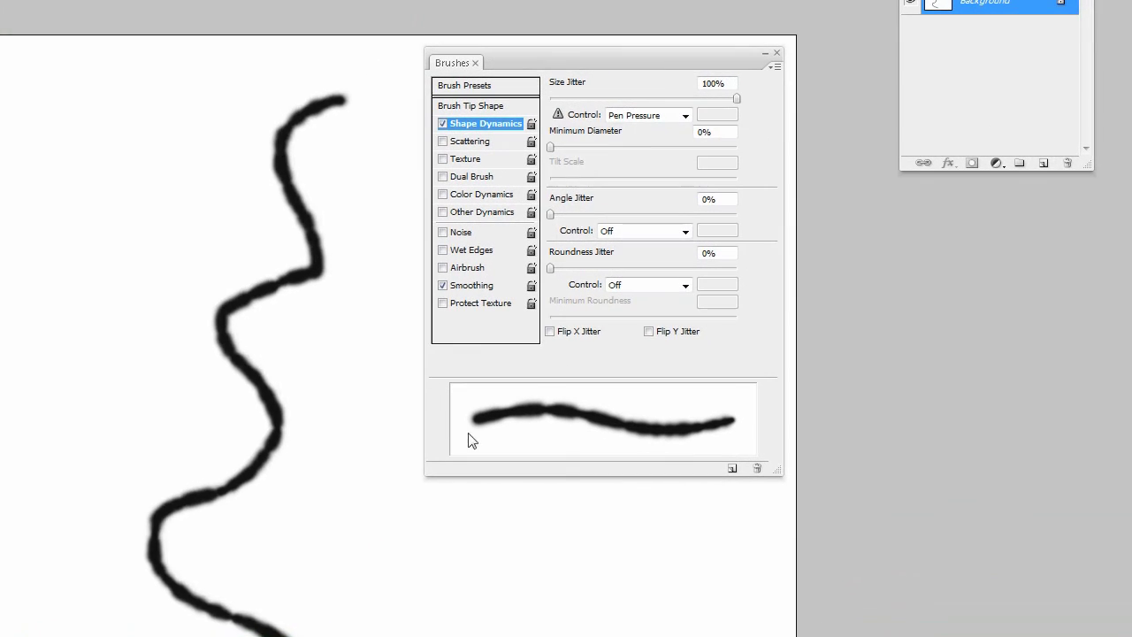
key(ctrl+z)
Lower Size Jitter from 71% down to 52%
mouse_move(735, 98)
mouse_down()
mouse_move(683, 100)
mouse_move(659, 115)
mouse_up()
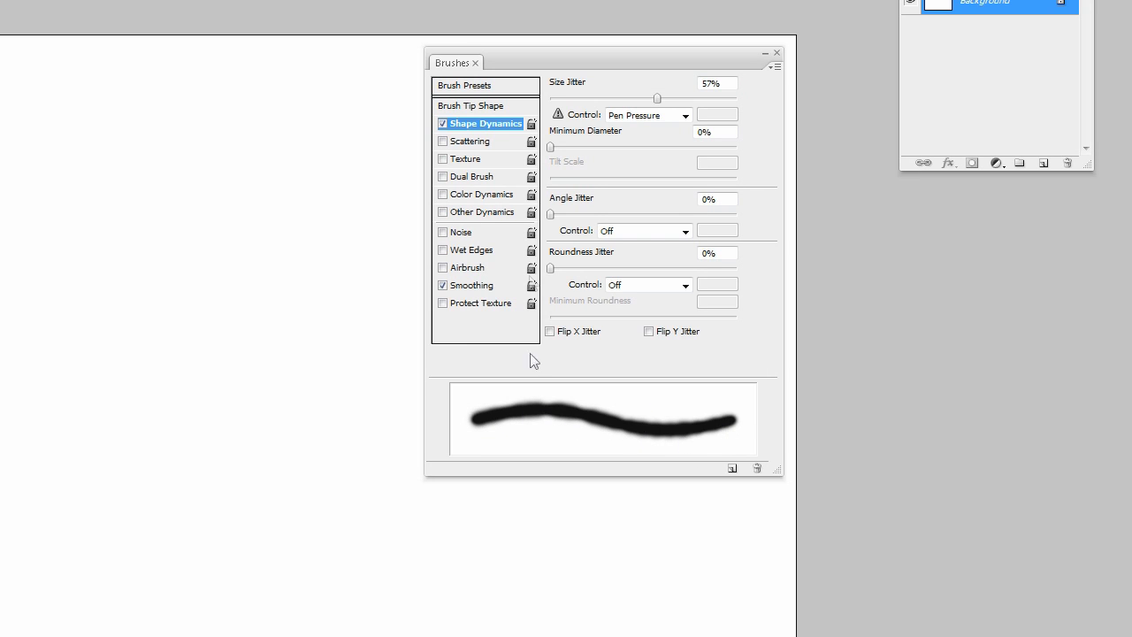
drag(658, 98, 646, 99)
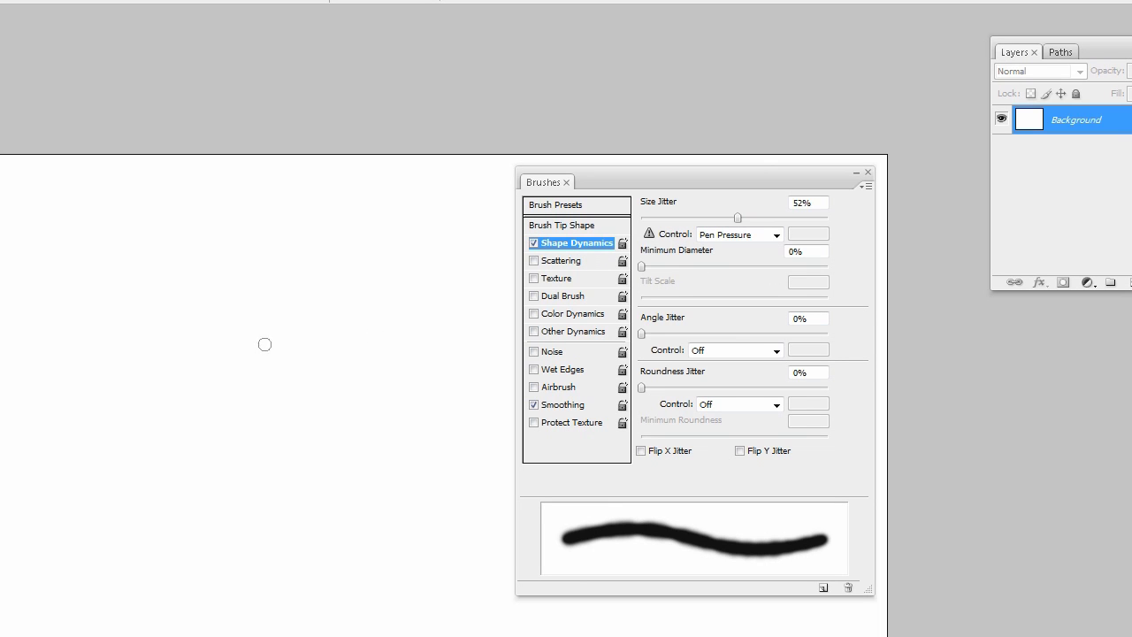
click(563, 209)
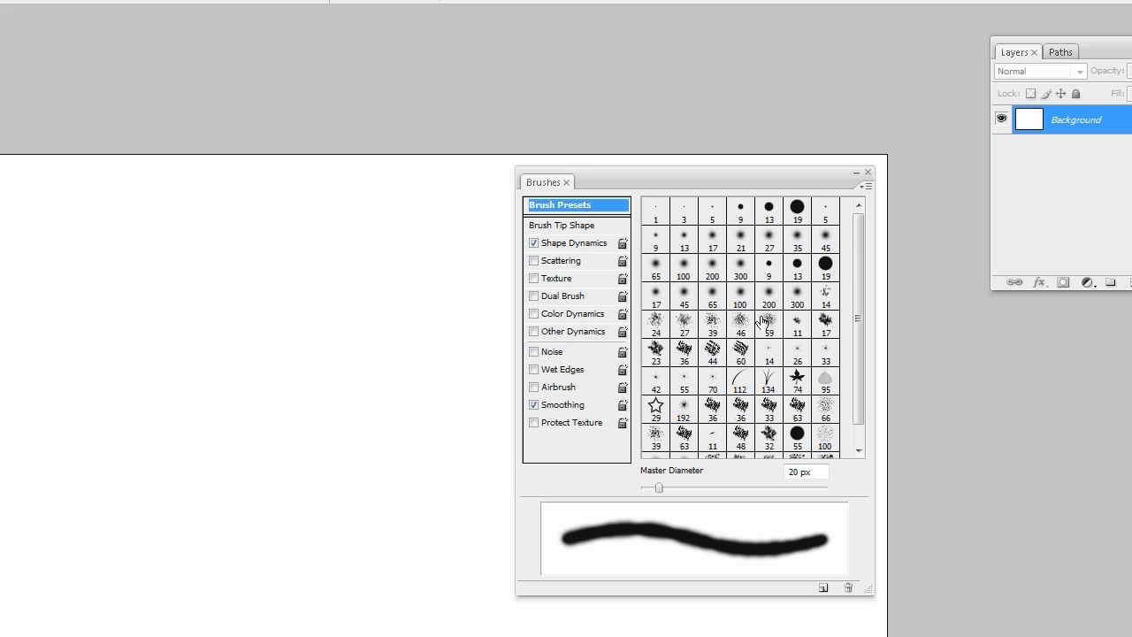
Enlarge the brush to about 72 px, paint a thick soft zigzag stroke, and undo it
right_click(368, 371)
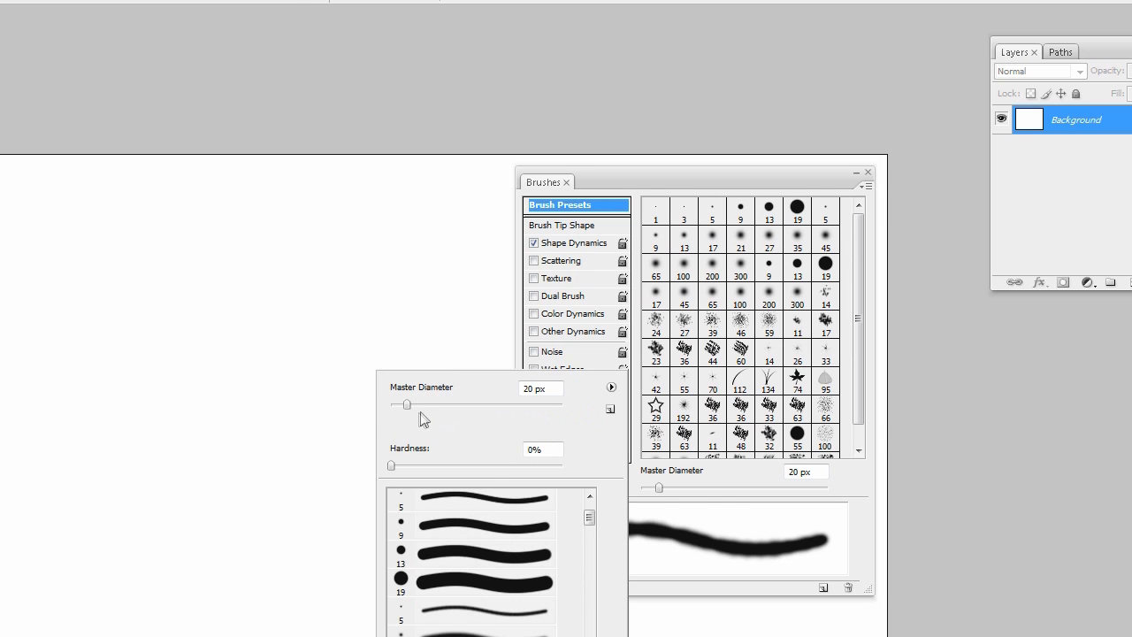
click(571, 243)
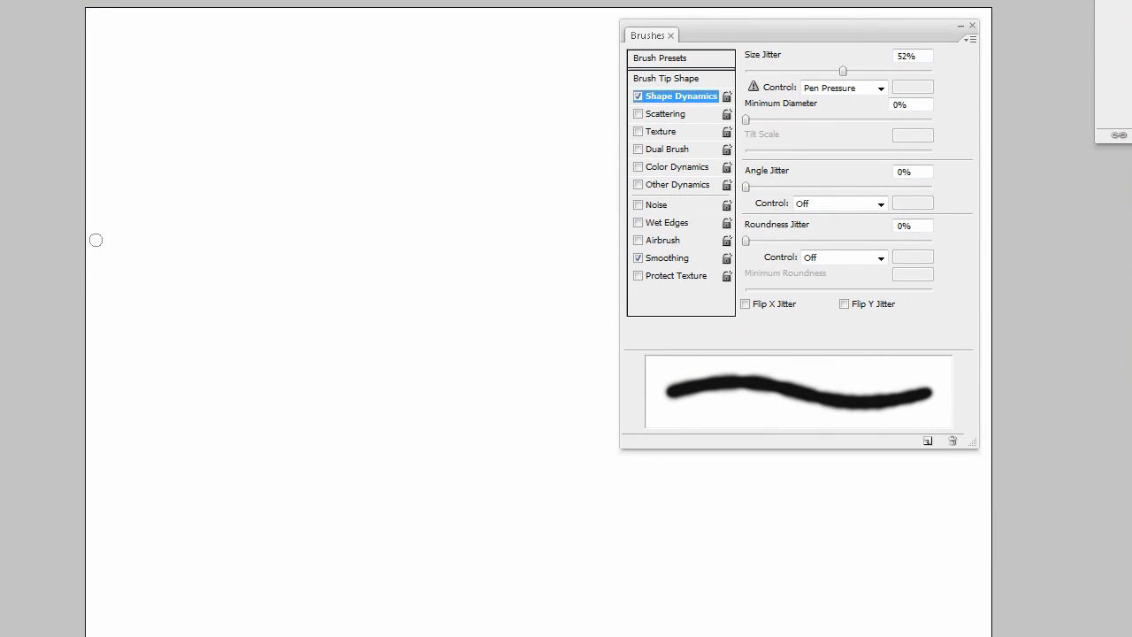
right_click(383, 367)
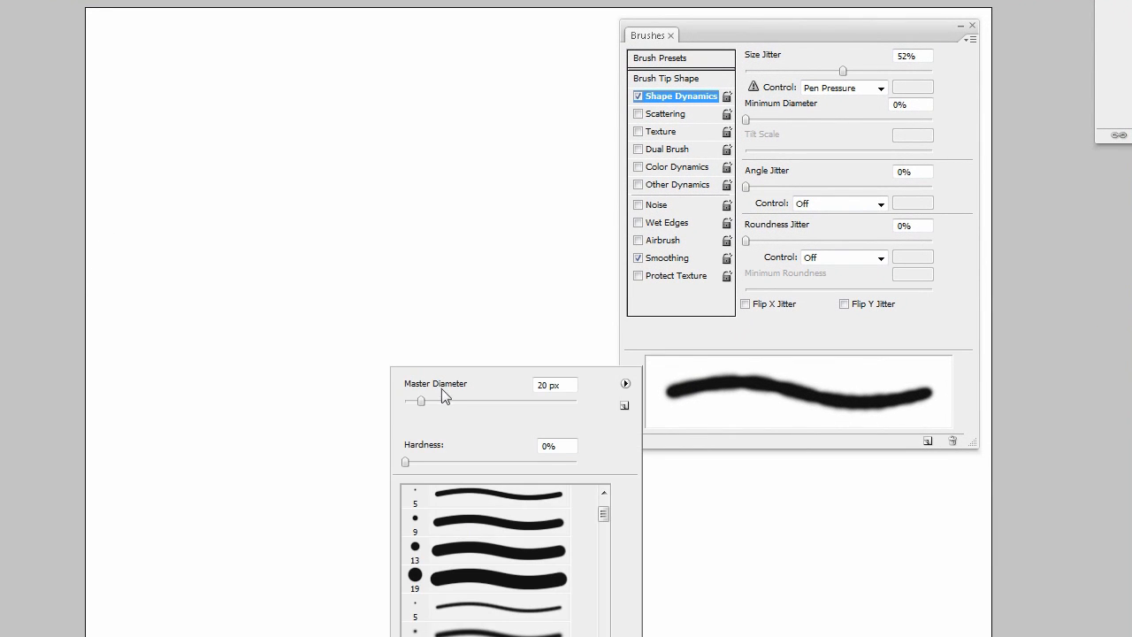
drag(424, 399, 466, 401)
drag(469, 182, 504, 456)
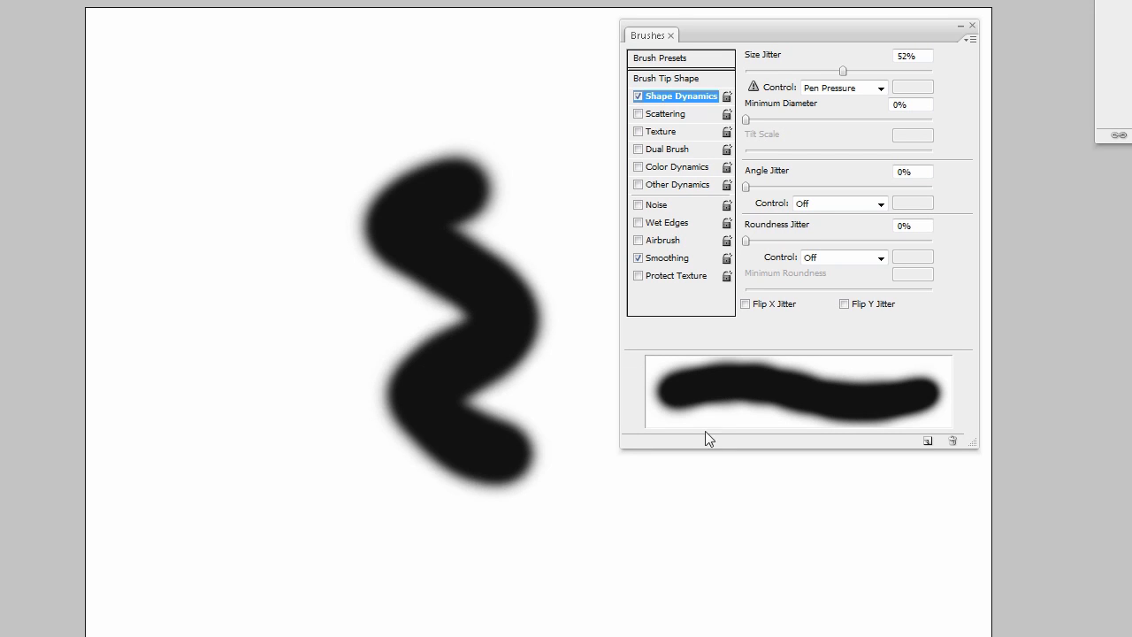
key(ctrl+z)
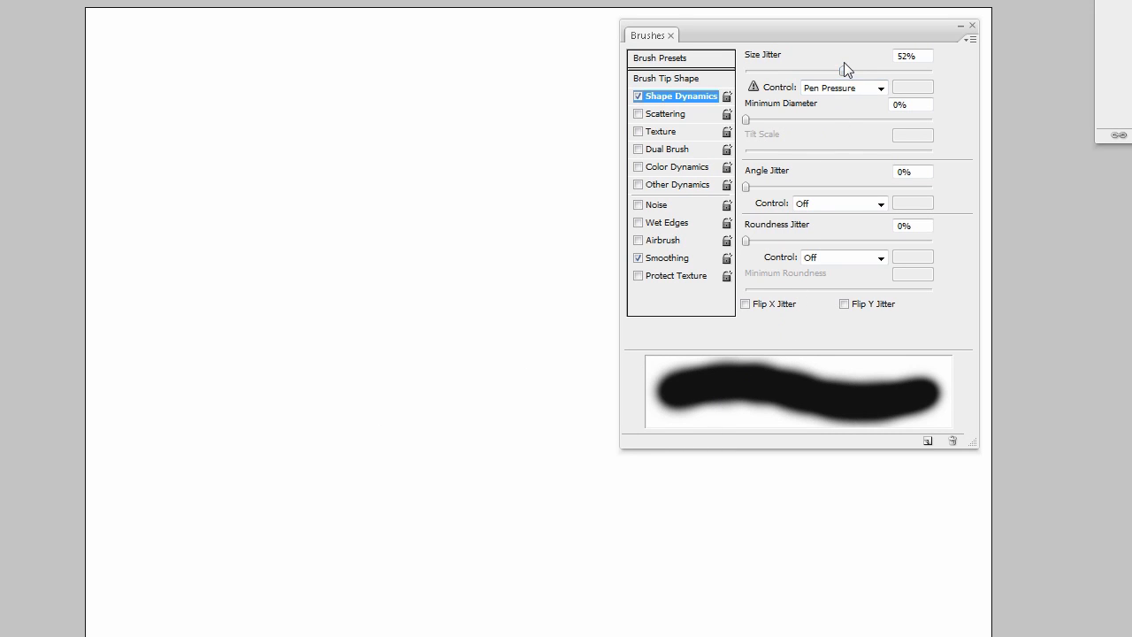
Raise Size Jitter to 100% and set the brush diameter to 30 px
drag(843, 70, 943, 71)
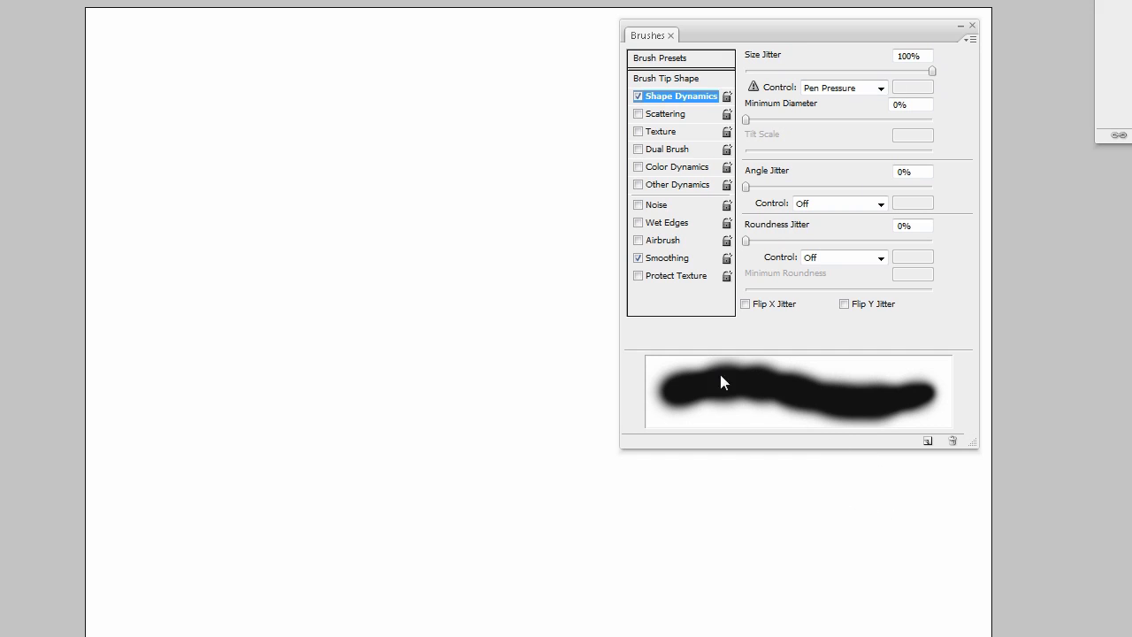
right_click(446, 340)
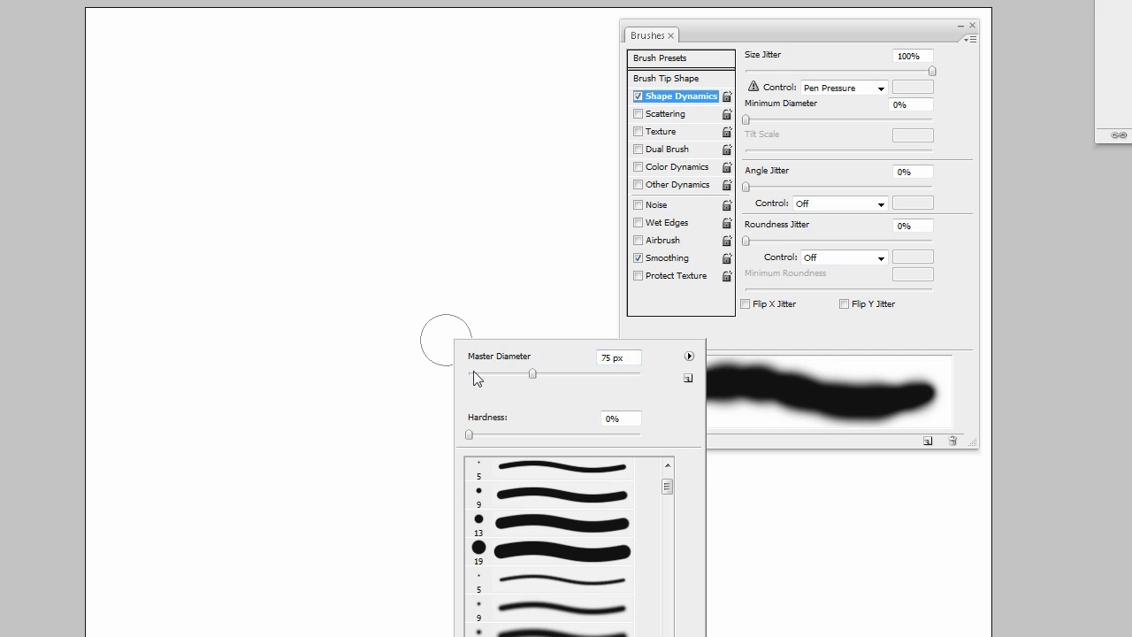
click(647, 333)
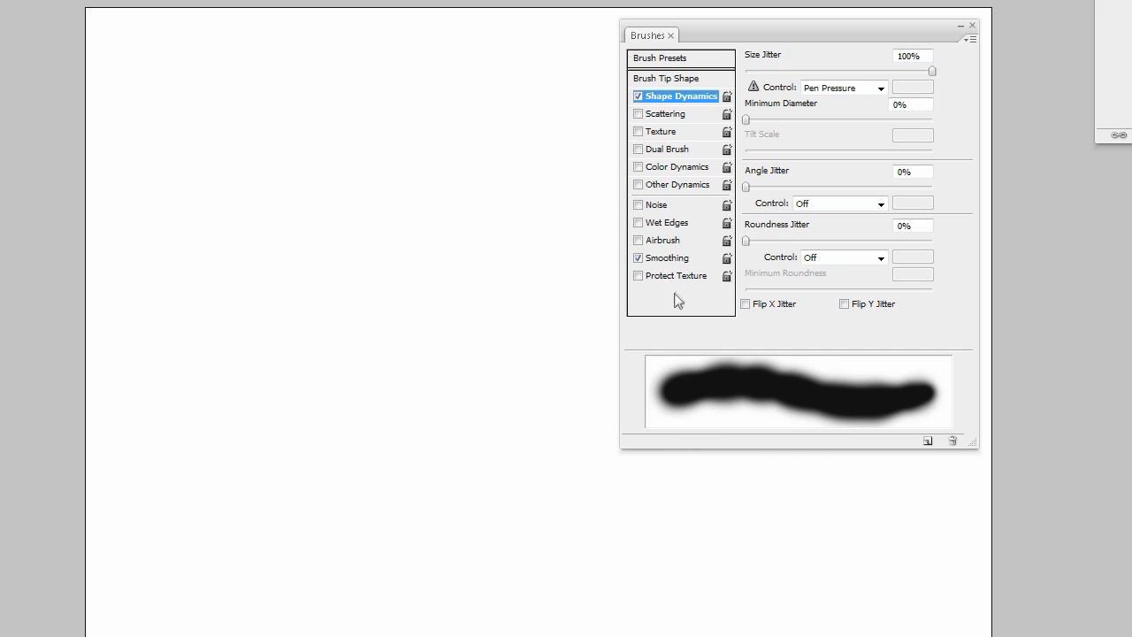
right_click(308, 247)
click(352, 282)
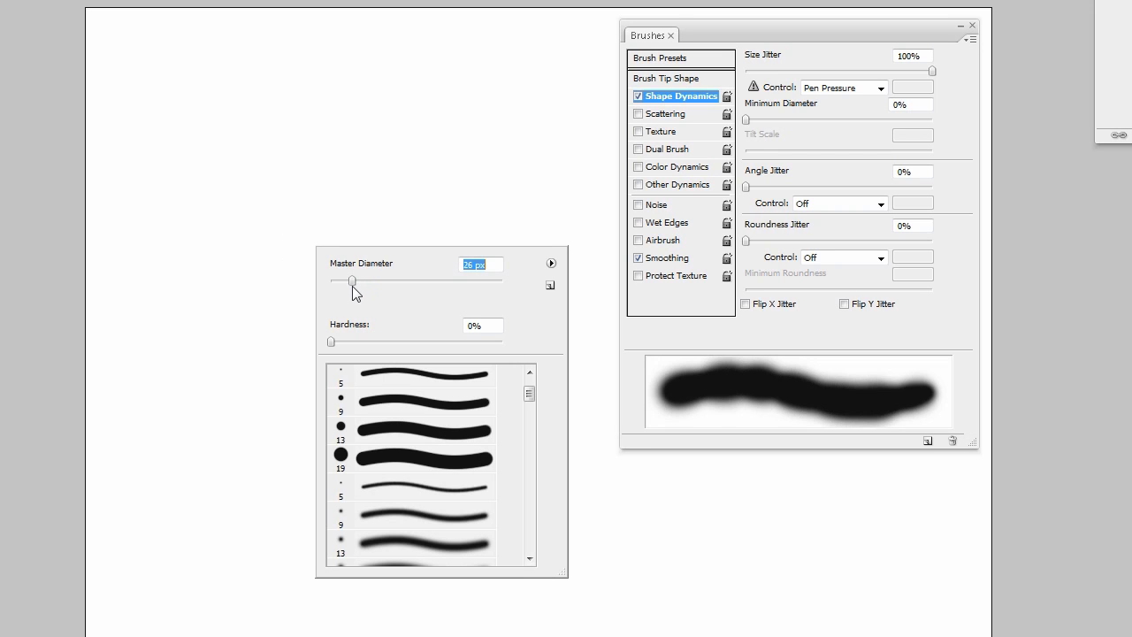
drag(355, 286, 356, 283)
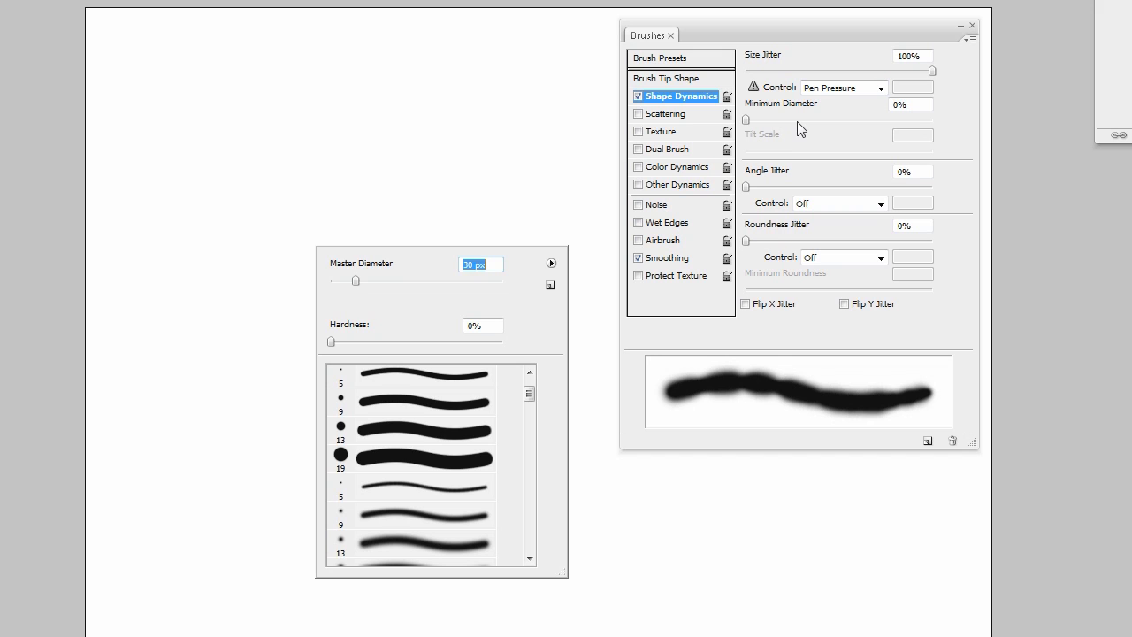
Change the Size Jitter Control dropdown from Pen Pressure to Off
click(828, 89)
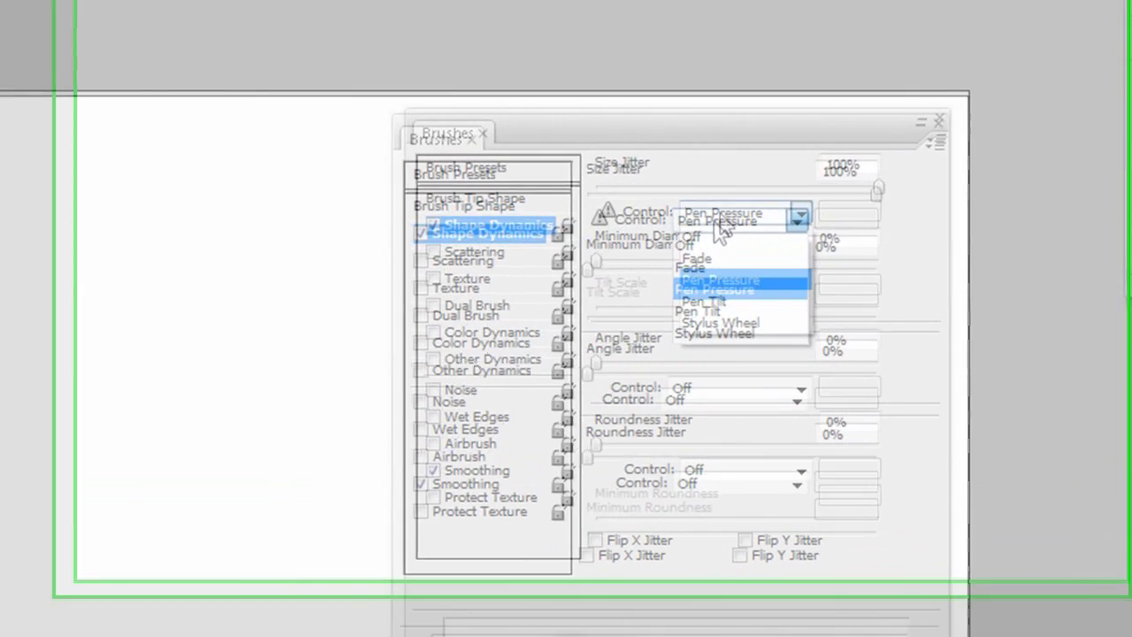
click(828, 89)
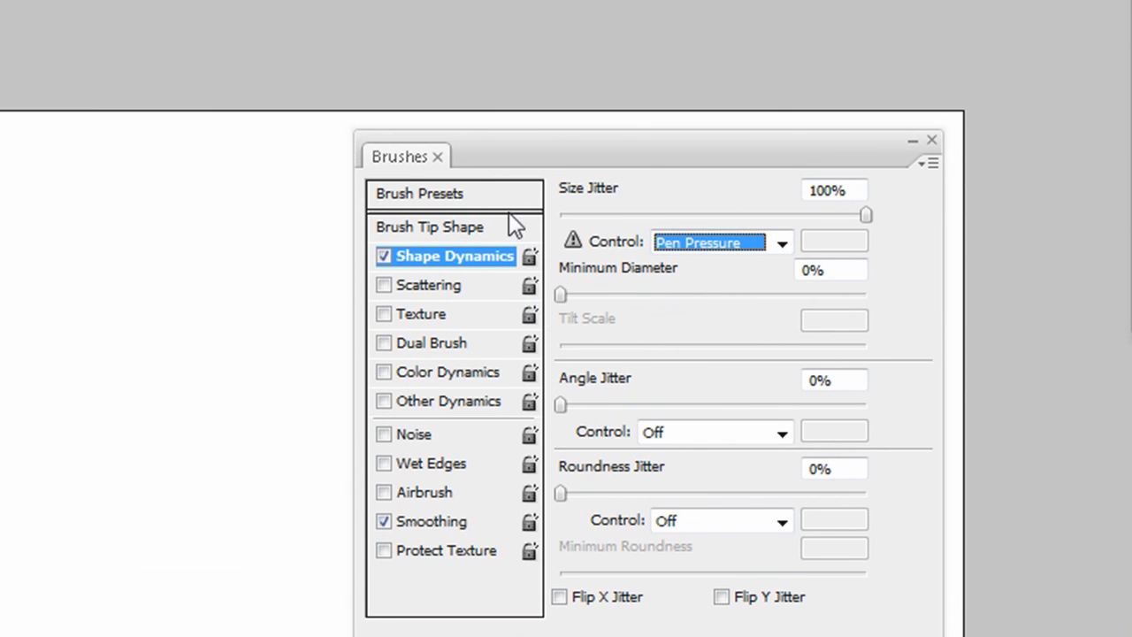
click(749, 249)
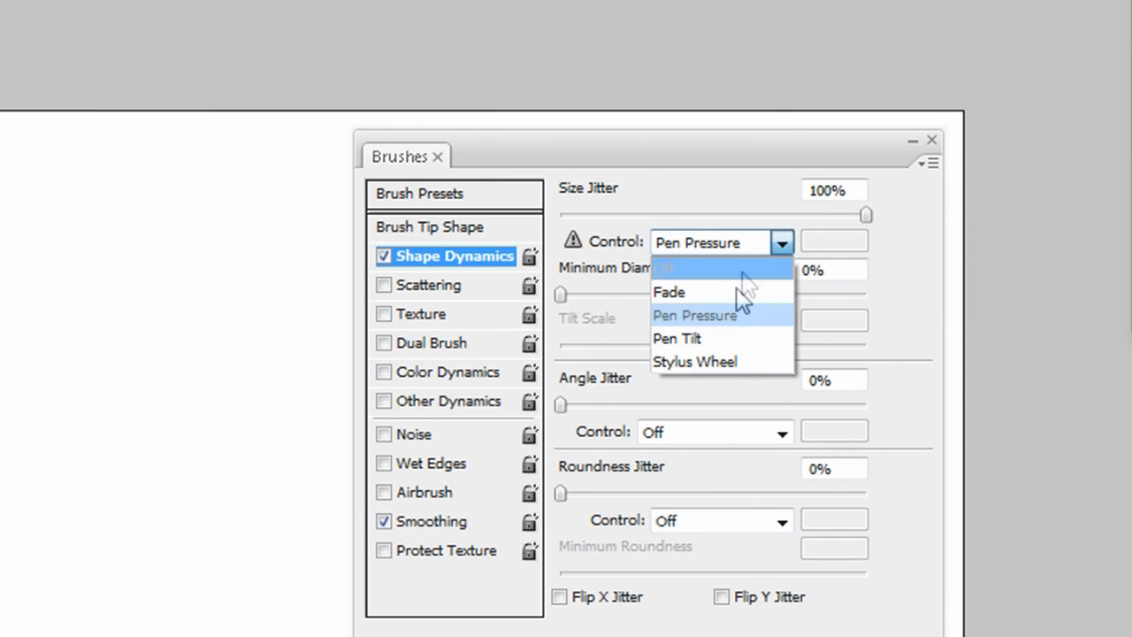
click(731, 314)
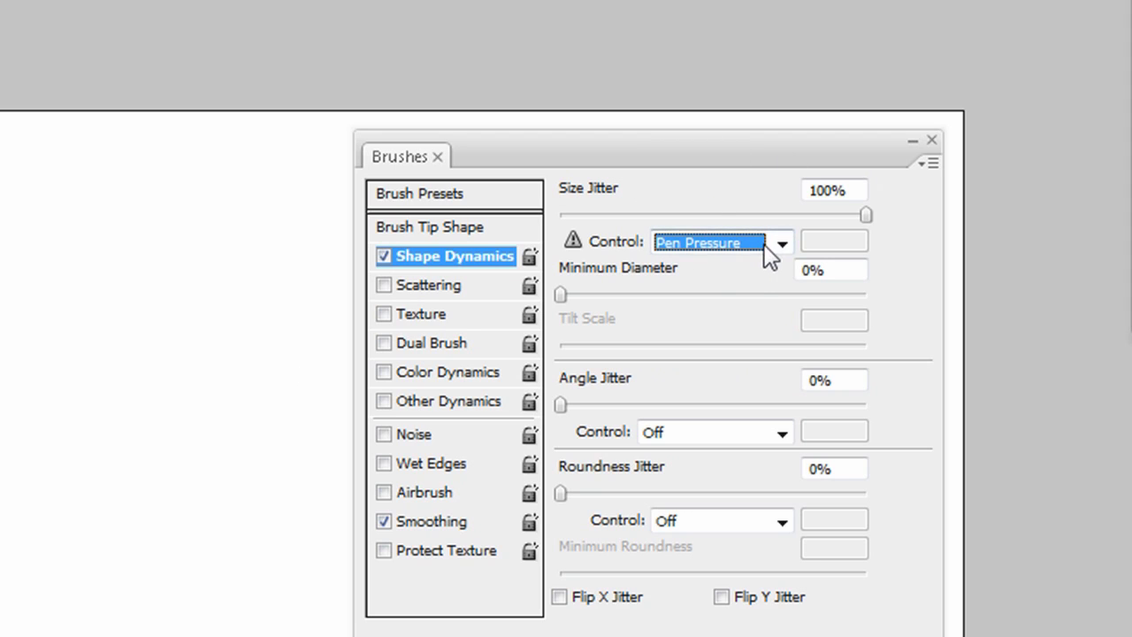
click(768, 251)
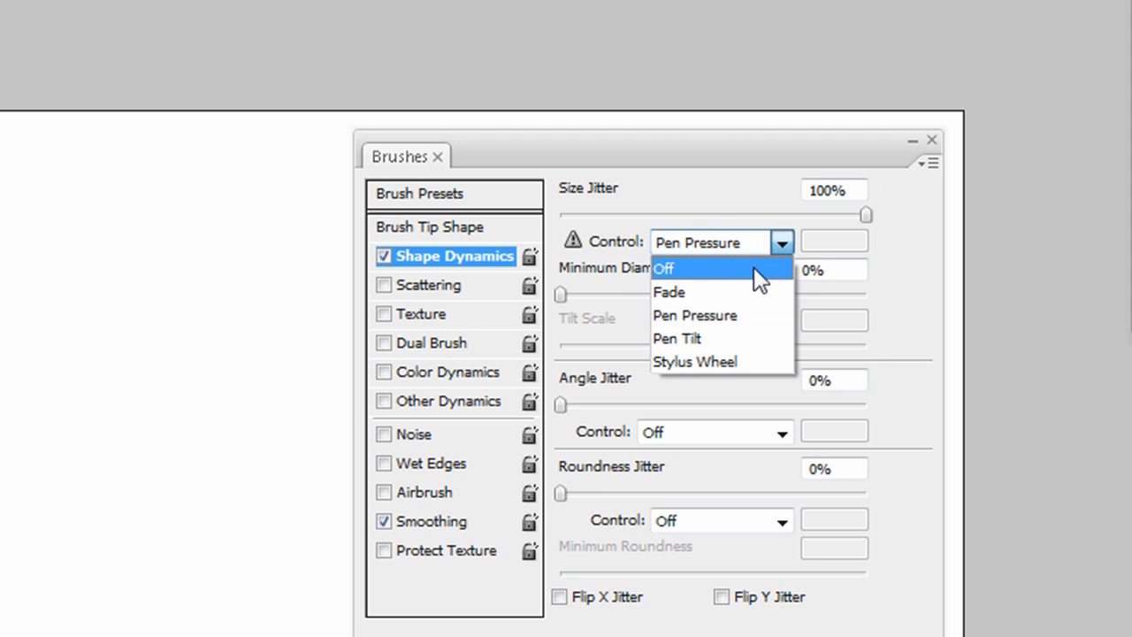
click(754, 266)
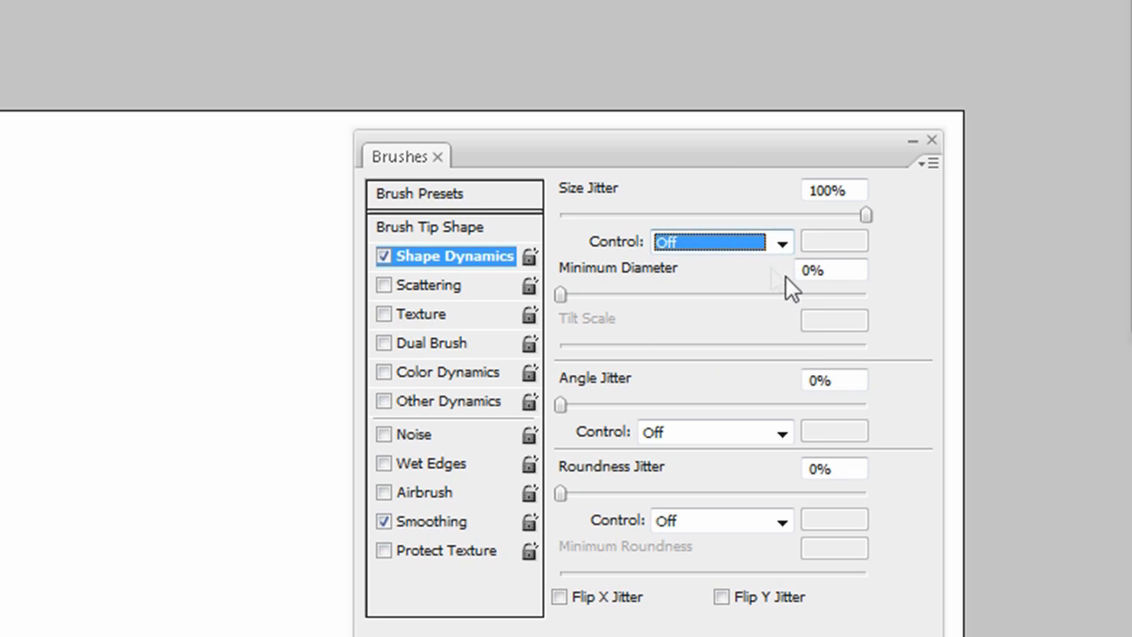
Try Minimum Diameter under Pen Pressure, reset it to 0%, set Control Off and Size Jitter 30%
click(823, 277)
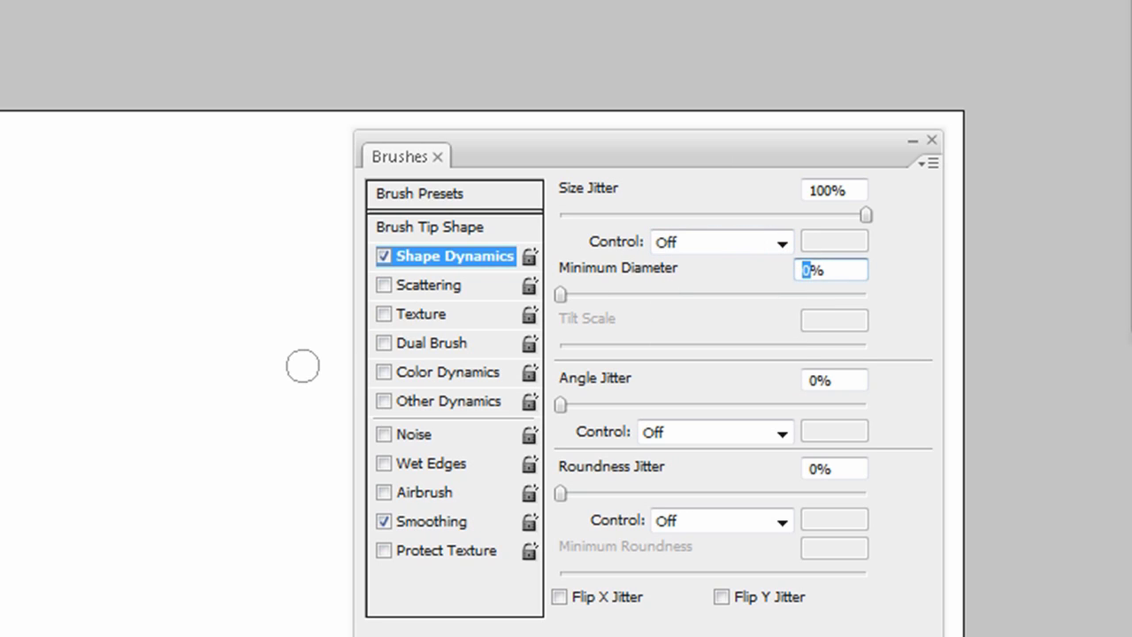
click(717, 244)
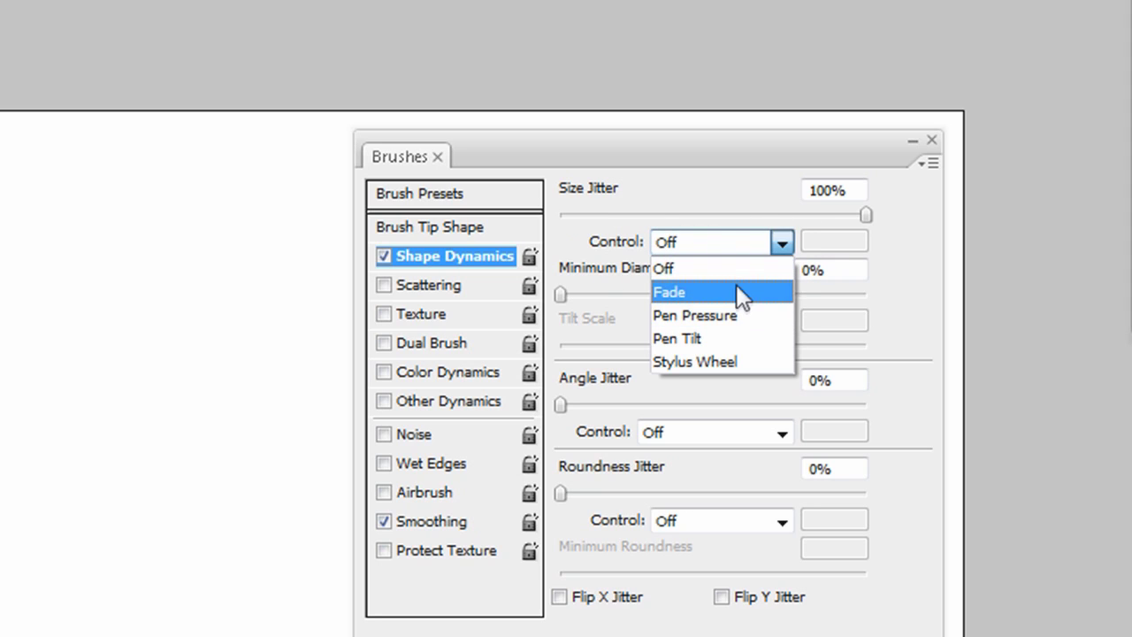
click(736, 314)
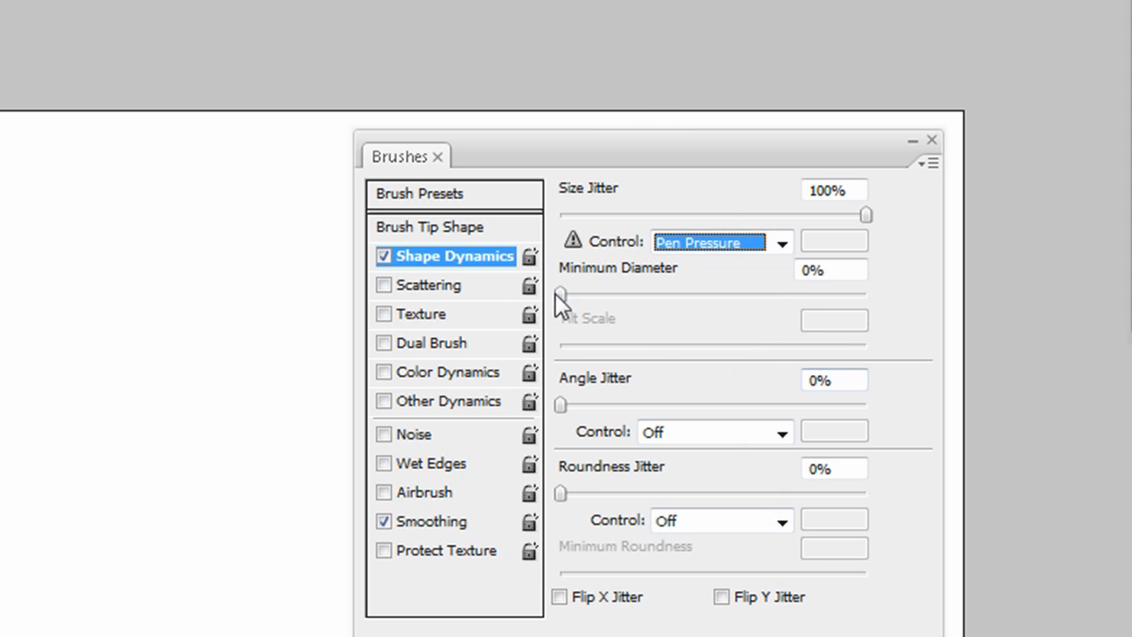
drag(558, 294, 695, 310)
drag(549, 311, 461, 306)
click(712, 243)
click(694, 262)
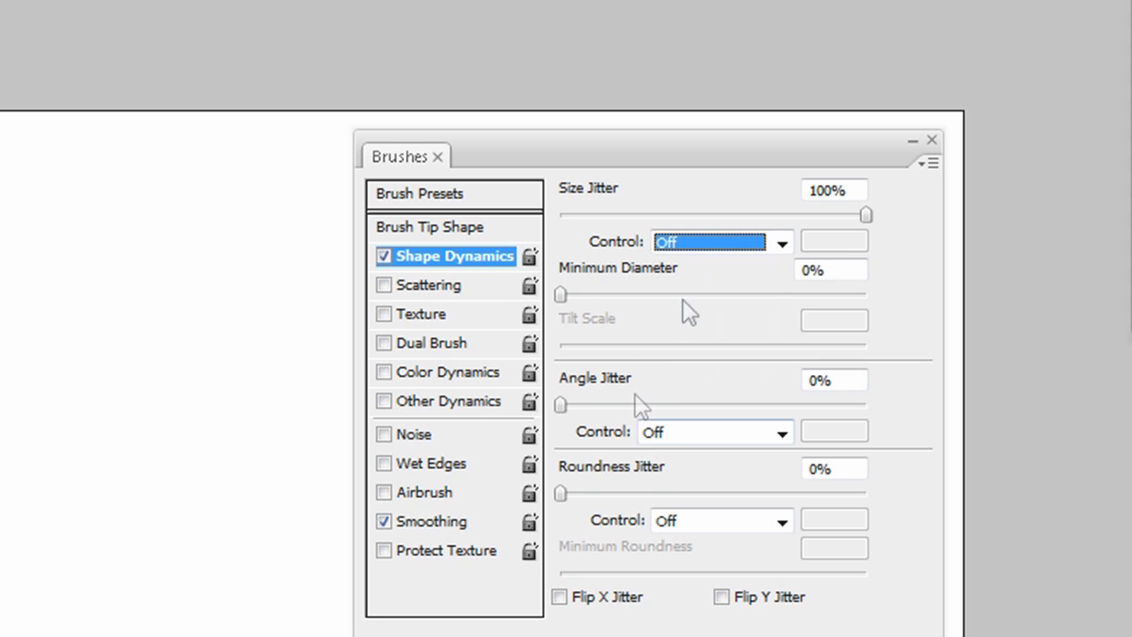
drag(867, 215, 596, 245)
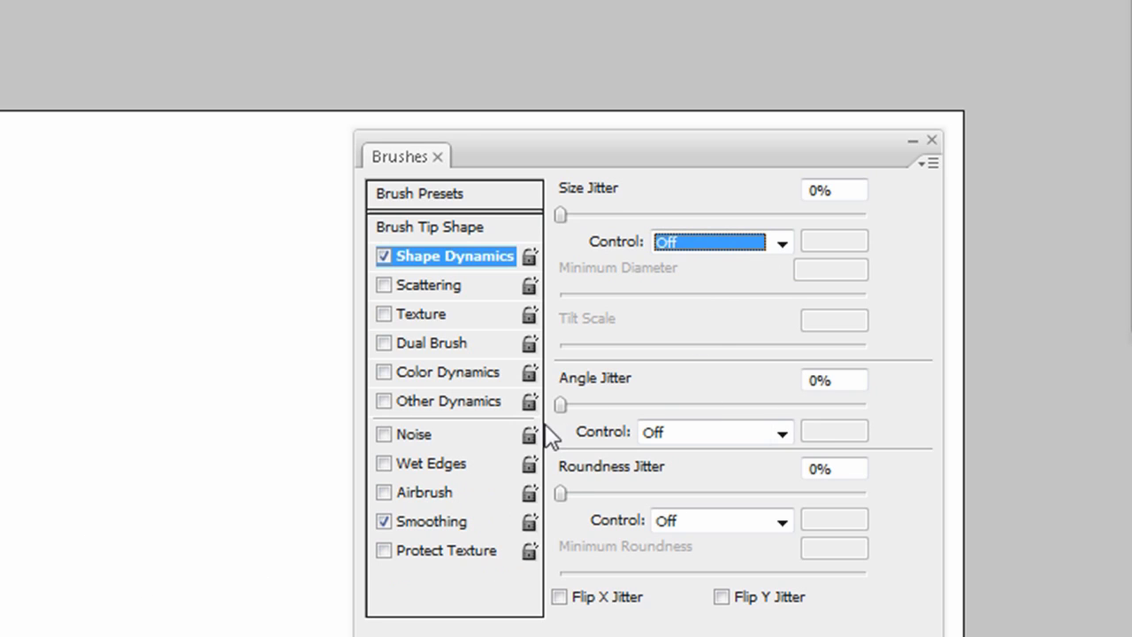
Raise Angle Jitter to 83%, then choose the 60 px Chalk brush preset
drag(561, 407, 637, 405)
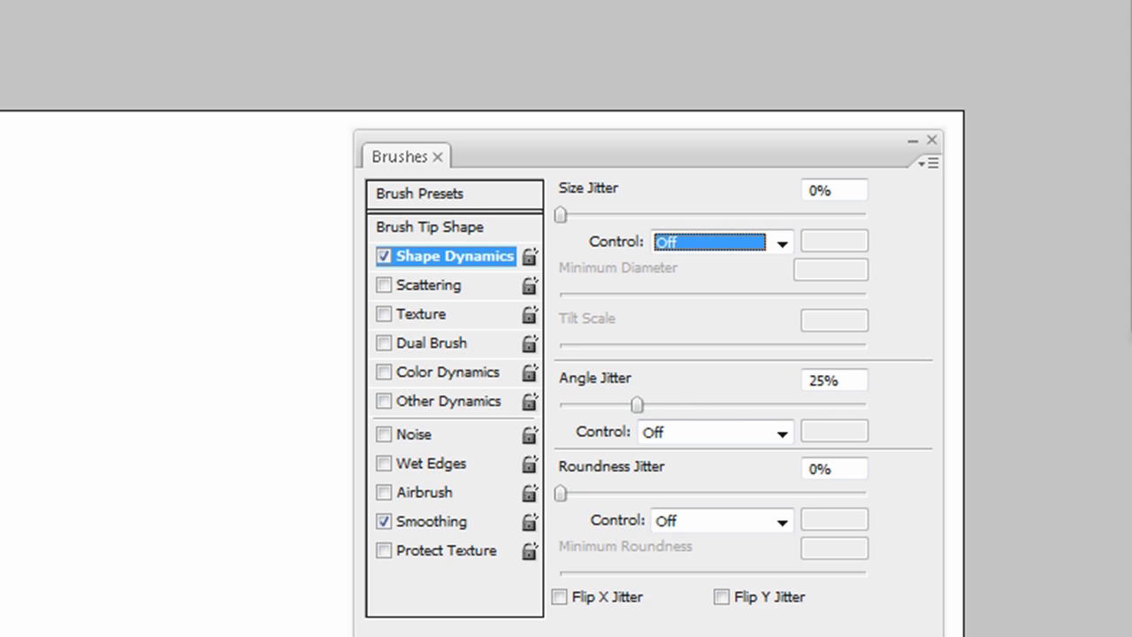
click(446, 194)
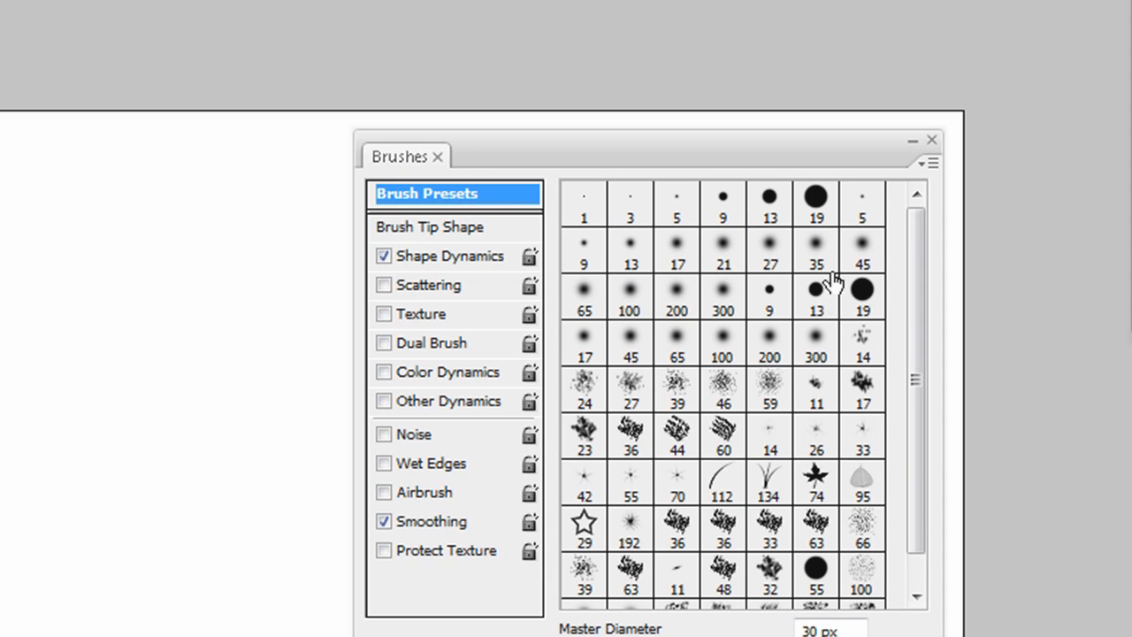
click(722, 432)
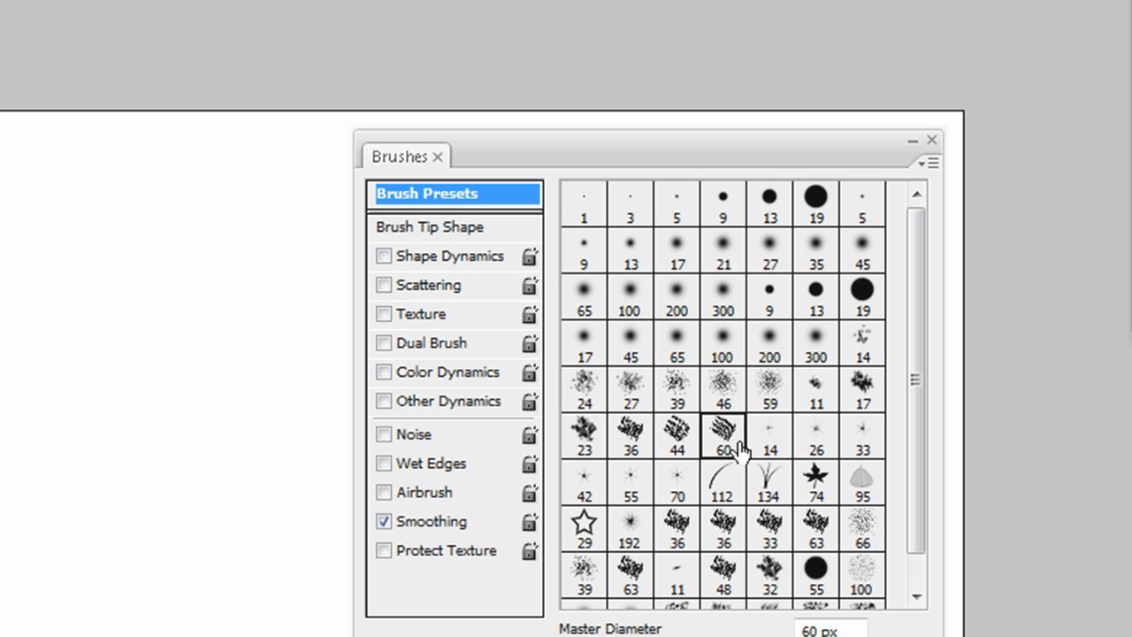
Re-enable Shape Dynamics, set Angle Jitter to 45%, paint a long test stroke, and undo it
click(465, 256)
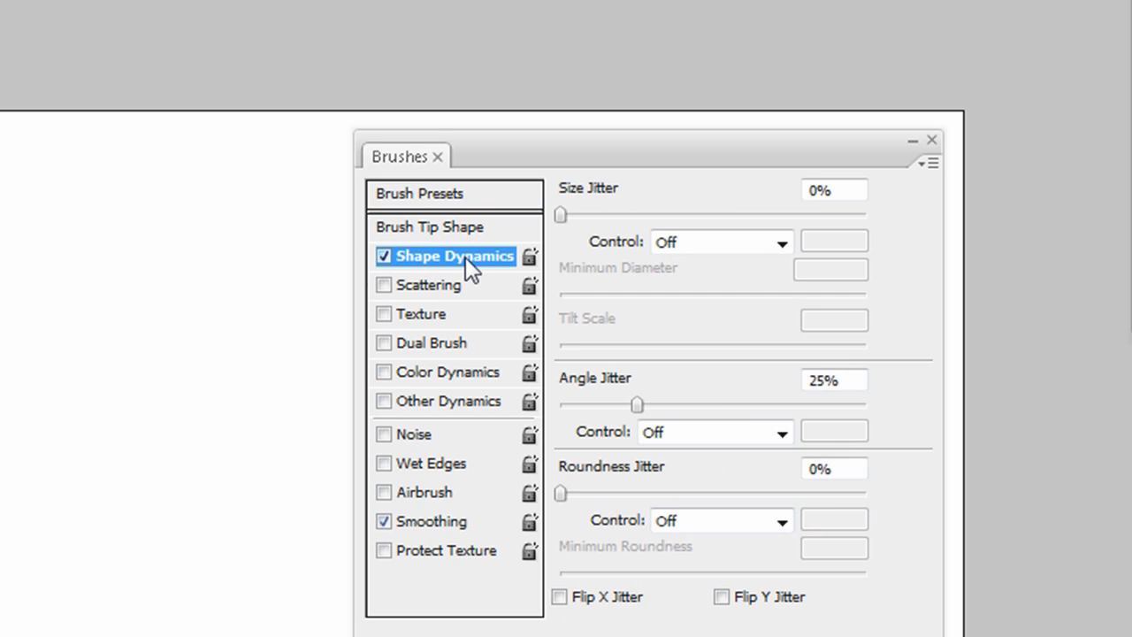
mouse_move(639, 407)
mouse_down()
mouse_move(819, 409)
mouse_move(565, 407)
mouse_move(698, 405)
mouse_up()
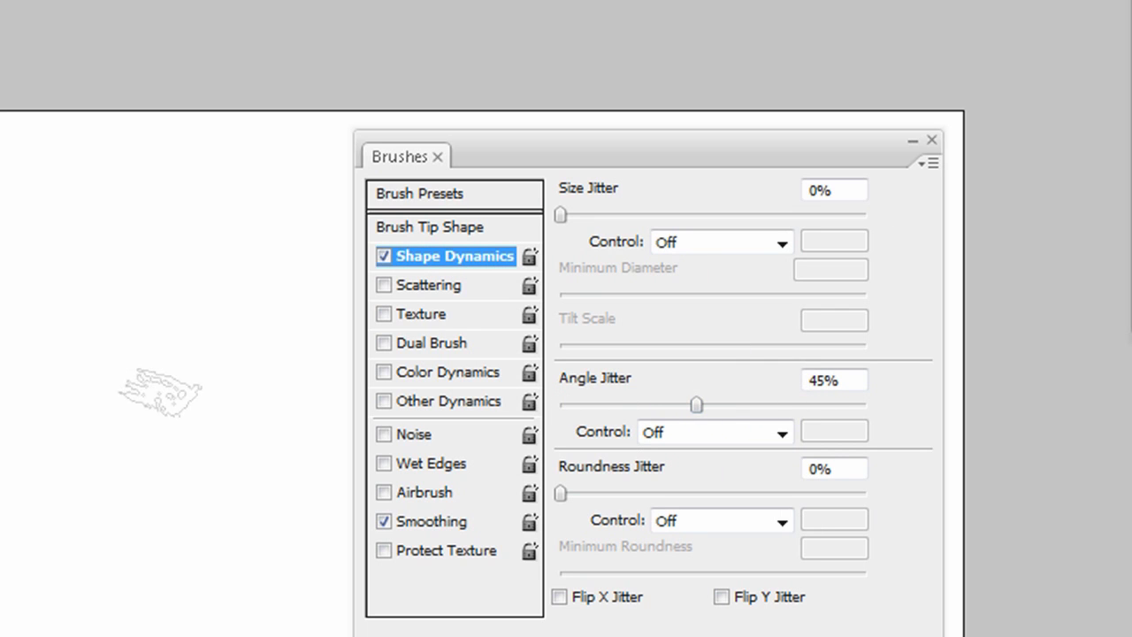
mouse_move(127, 380)
mouse_down()
mouse_move(139, 366)
mouse_move(139, 601)
mouse_up()
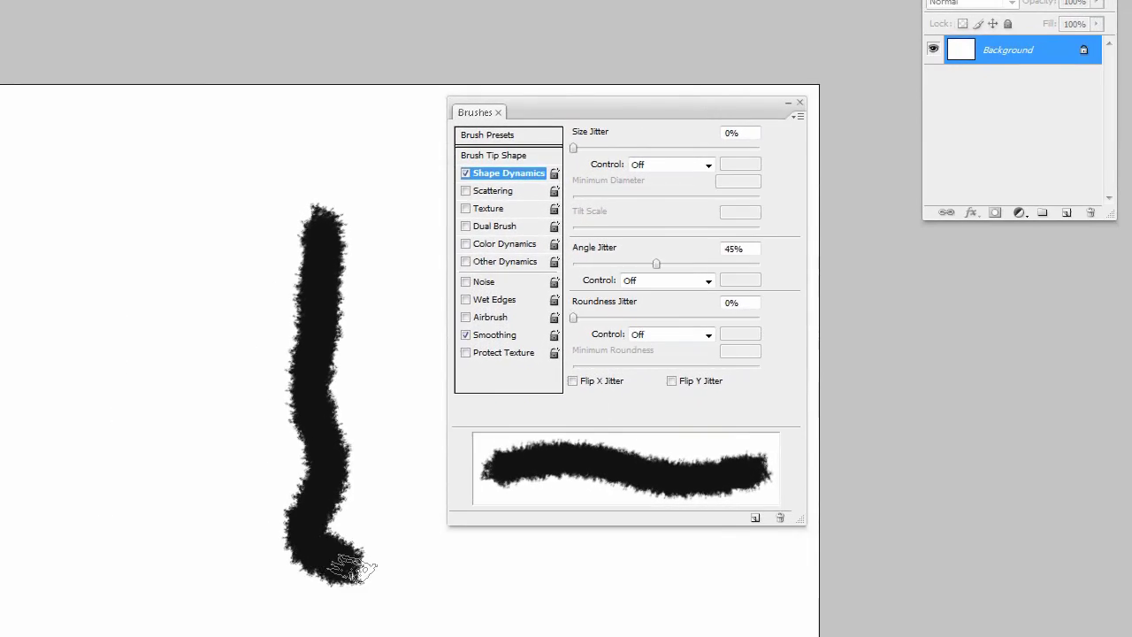
mouse_move(358, 567)
mouse_down()
mouse_move(344, 632)
mouse_move(324, 624)
mouse_move(328, 601)
mouse_move(341, 611)
mouse_move(290, 582)
mouse_move(281, 603)
mouse_move(208, 575)
mouse_move(246, 480)
mouse_move(320, 460)
mouse_up()
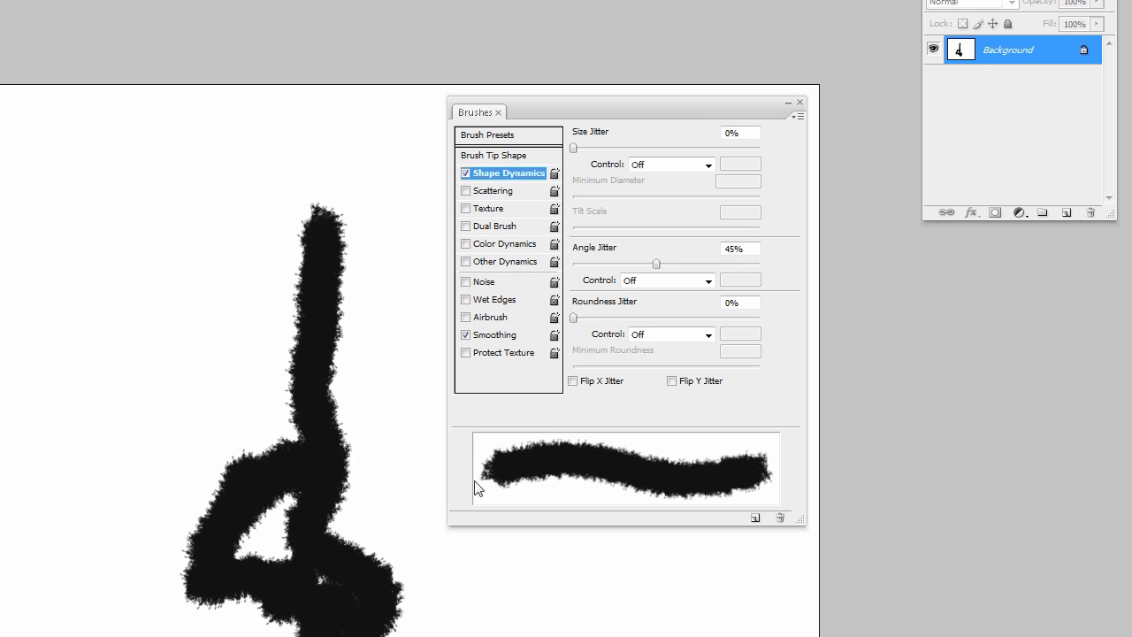
key(ctrl+z)
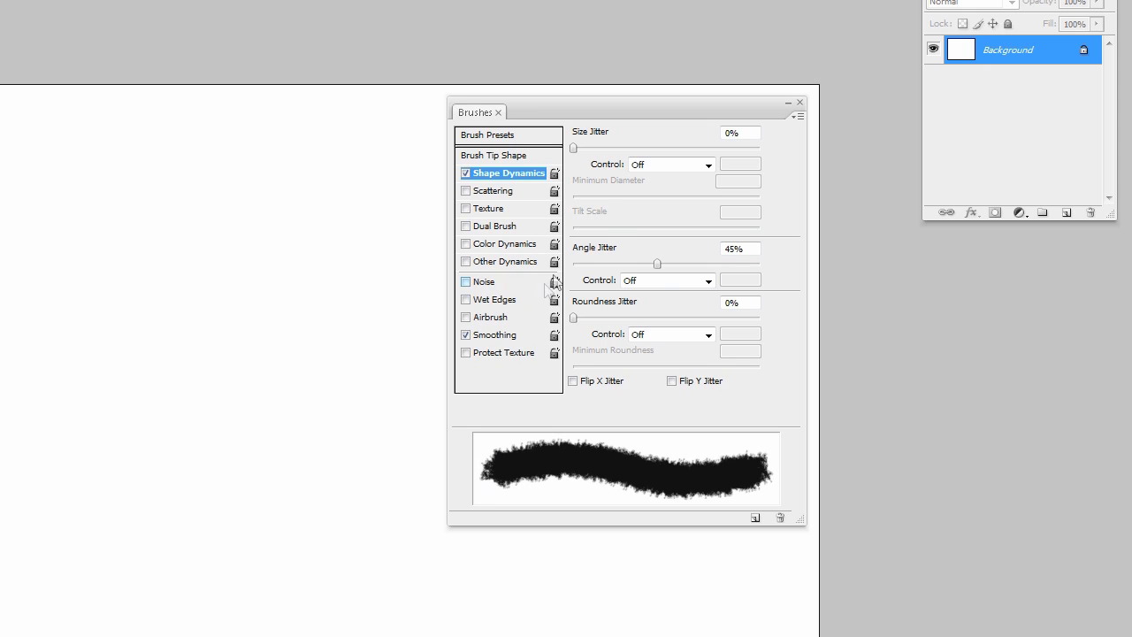
Reset Angle and Roundness Jitter to 0% with control Off, and disable Shape Dynamics
drag(656, 268, 574, 266)
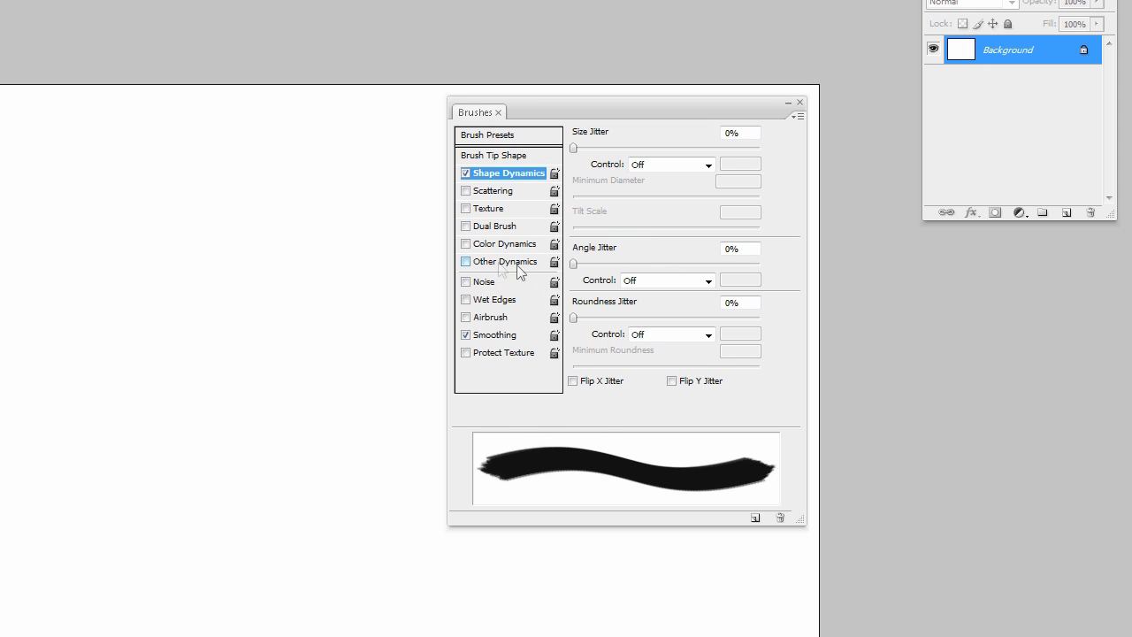
click(708, 280)
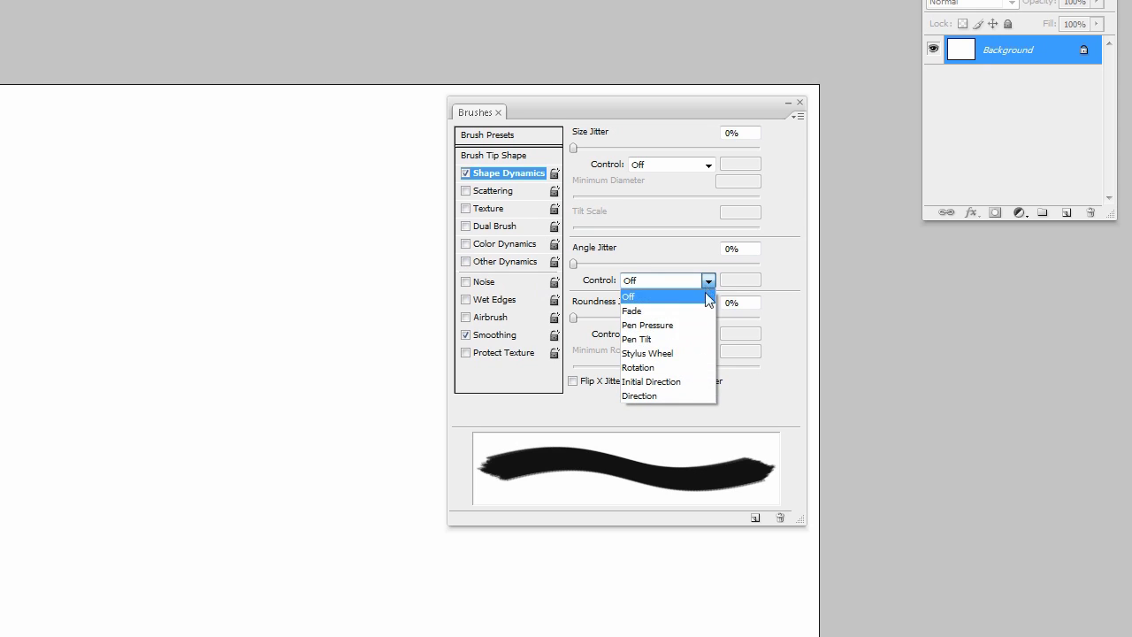
click(708, 280)
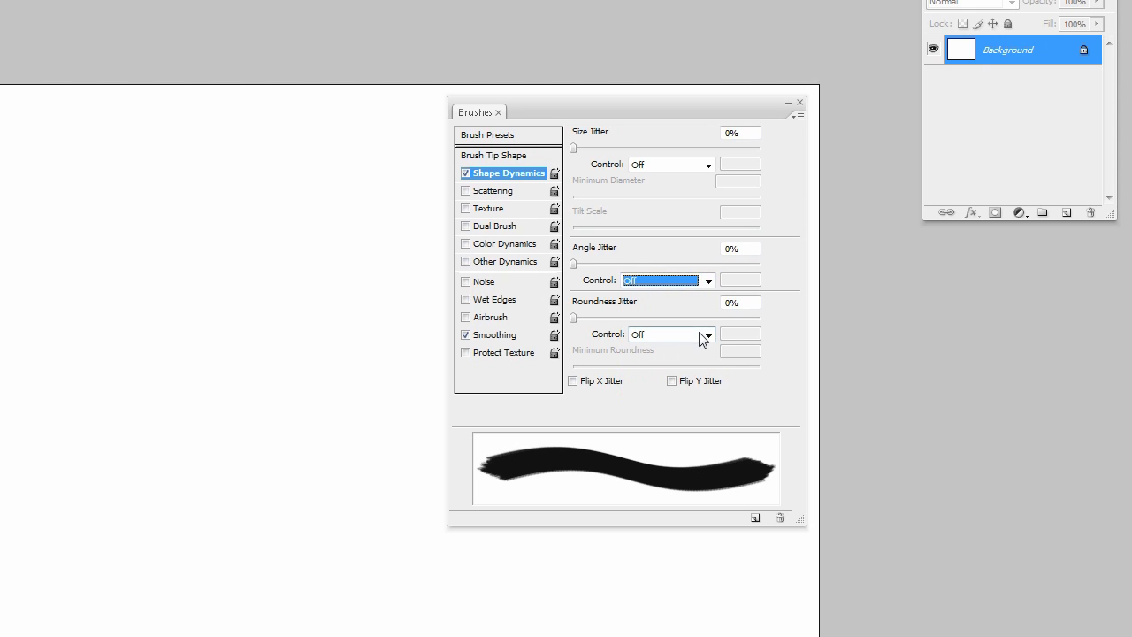
mouse_move(575, 315)
mouse_down()
mouse_move(768, 317)
mouse_move(575, 318)
mouse_up()
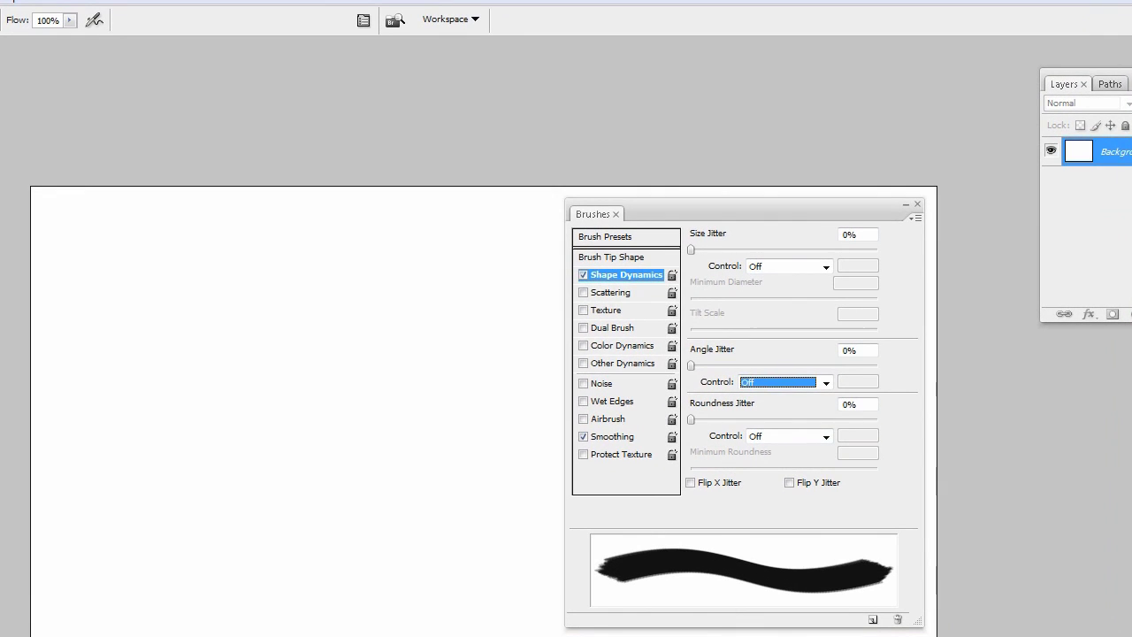
click(582, 275)
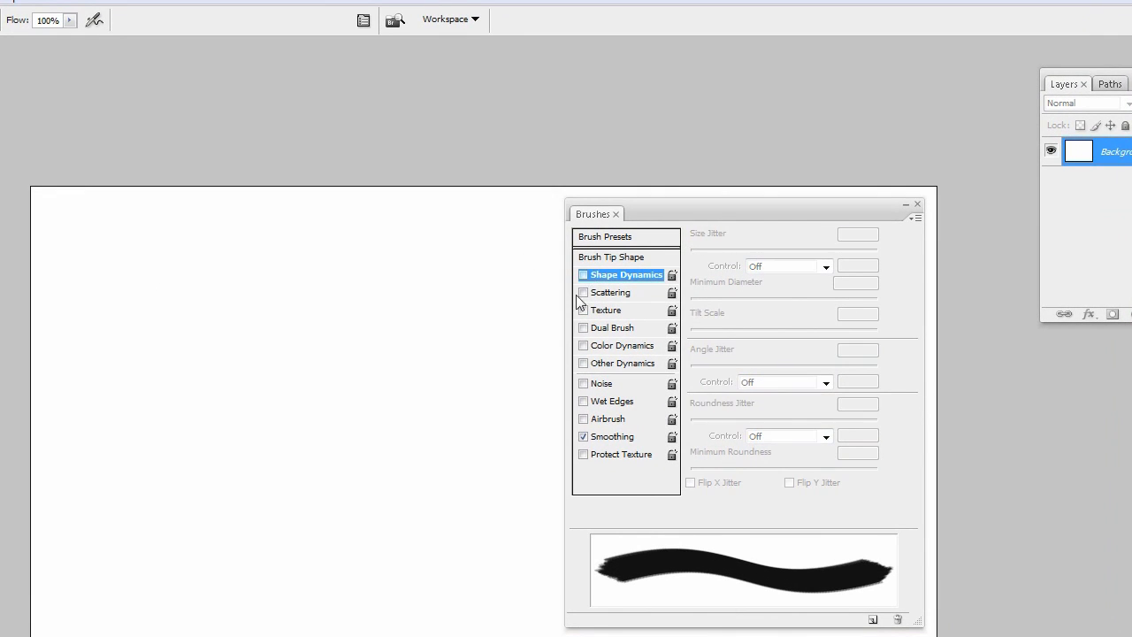
Enable Scattering, paint a test stroke at 66% scatter, try about 564%, then return Scatter to 0%
click(631, 294)
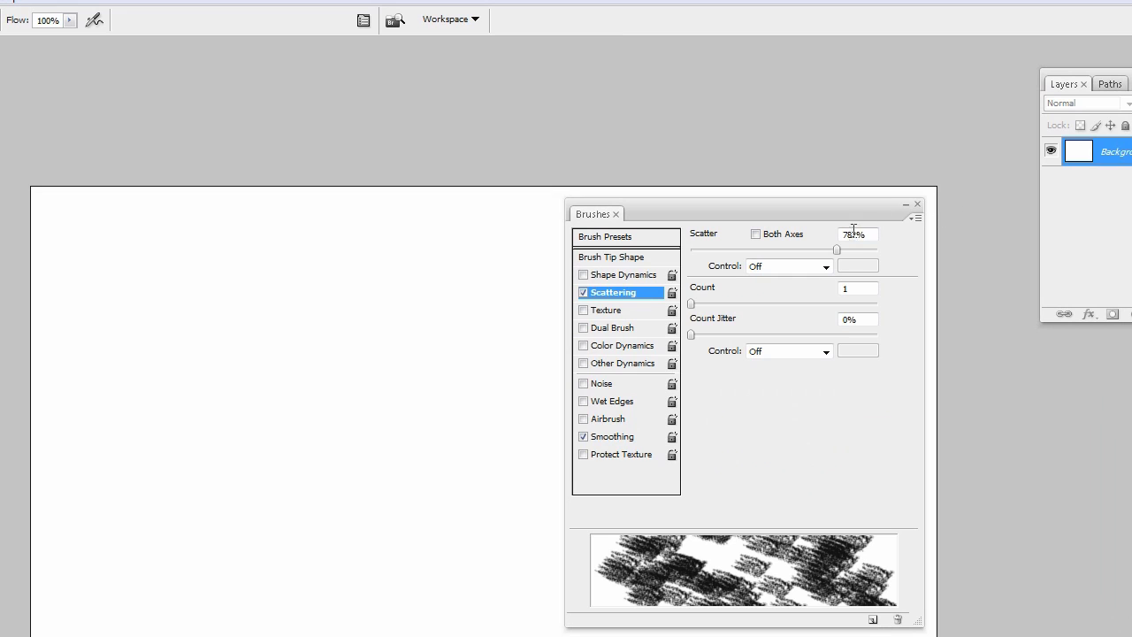
mouse_move(842, 248)
mouse_down()
mouse_move(699, 248)
mouse_move(713, 248)
mouse_up()
mouse_move(399, 259)
mouse_down()
mouse_move(441, 260)
mouse_move(436, 299)
mouse_move(449, 335)
mouse_move(437, 357)
mouse_move(464, 437)
mouse_move(429, 470)
mouse_move(432, 522)
mouse_move(421, 539)
mouse_move(442, 577)
mouse_move(434, 632)
mouse_up()
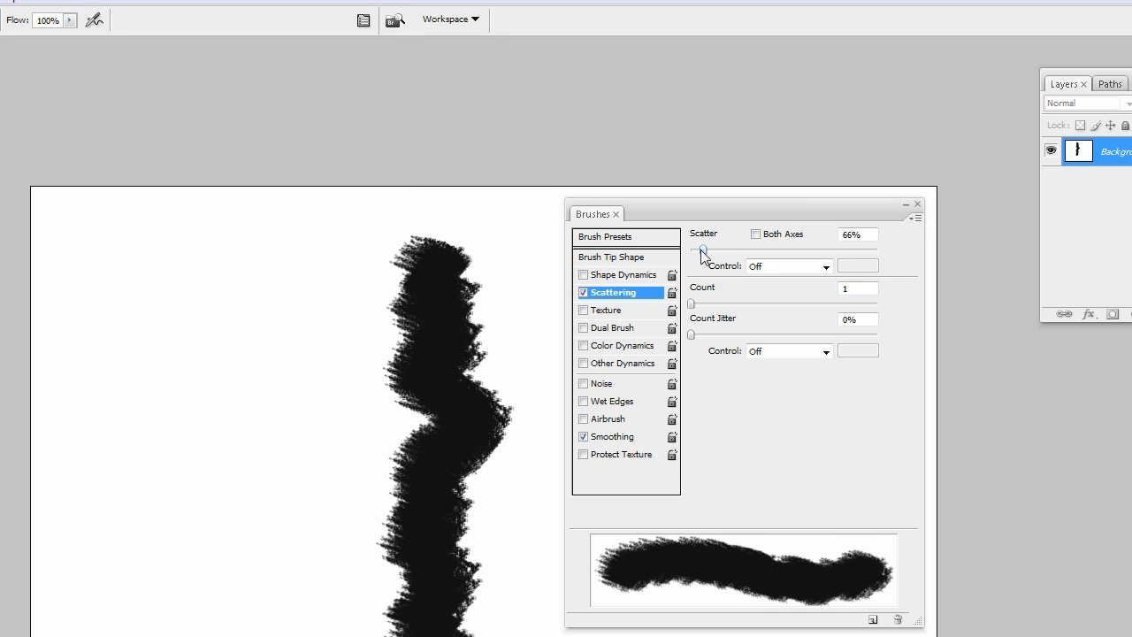
drag(703, 254, 790, 254)
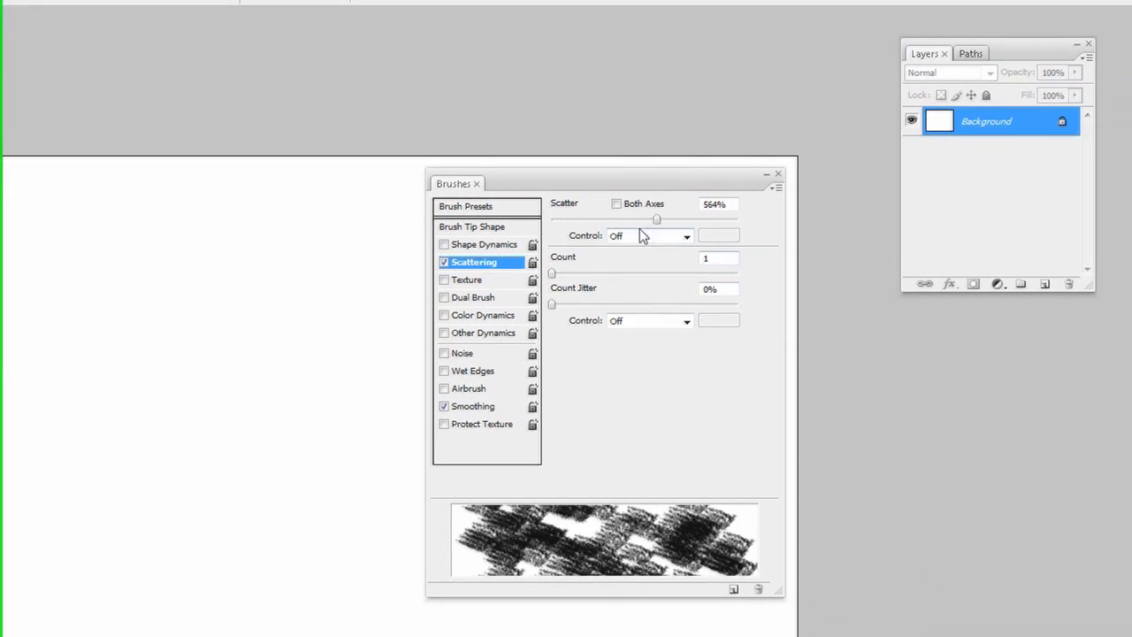
drag(899, 95, 866, 99)
mouse_move(619, 224)
mouse_down()
mouse_move(557, 222)
mouse_move(404, 286)
mouse_up()
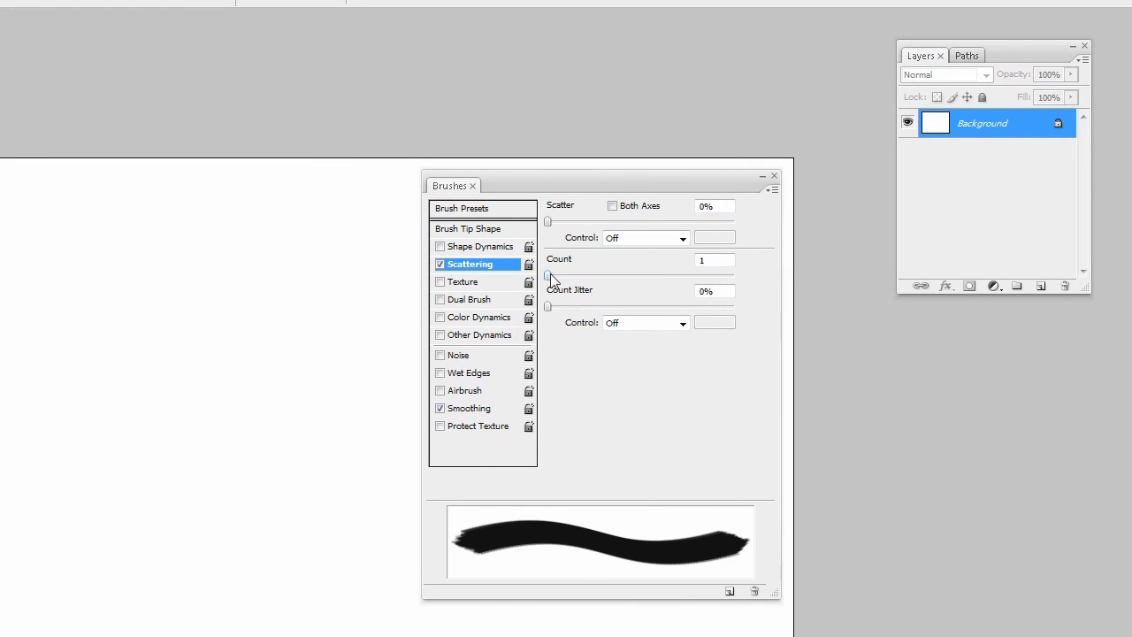
Raise the scattering Count to 16, paint a test stroke down the canvas, and undo it
mouse_move(550, 278)
mouse_down()
mouse_move(610, 285)
mouse_move(475, 288)
mouse_up()
click(473, 210)
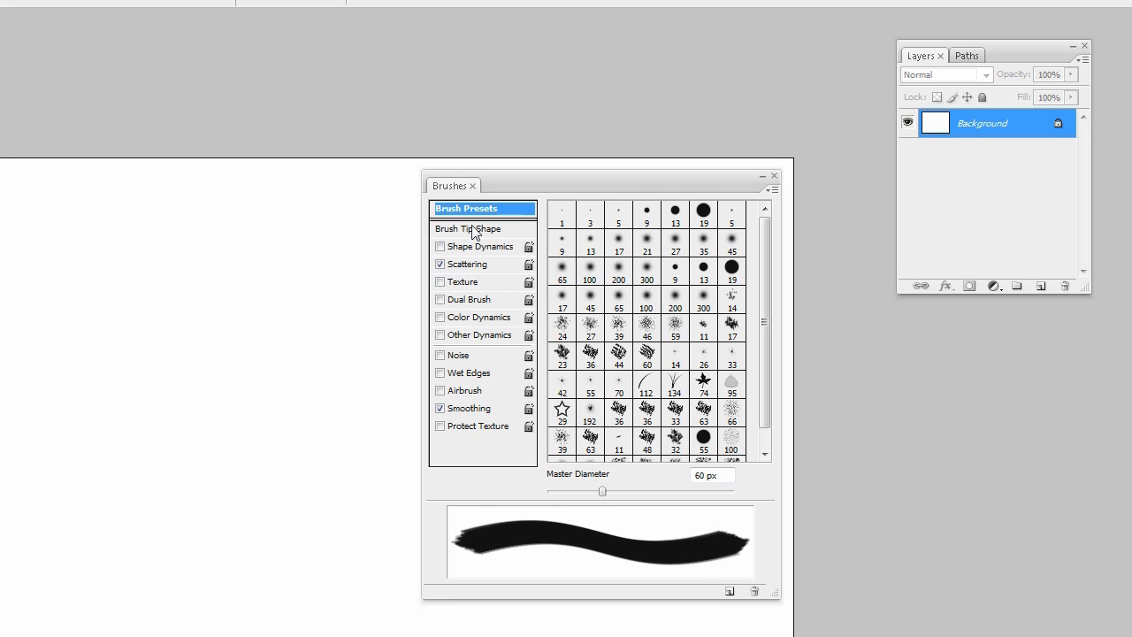
click(469, 230)
click(477, 263)
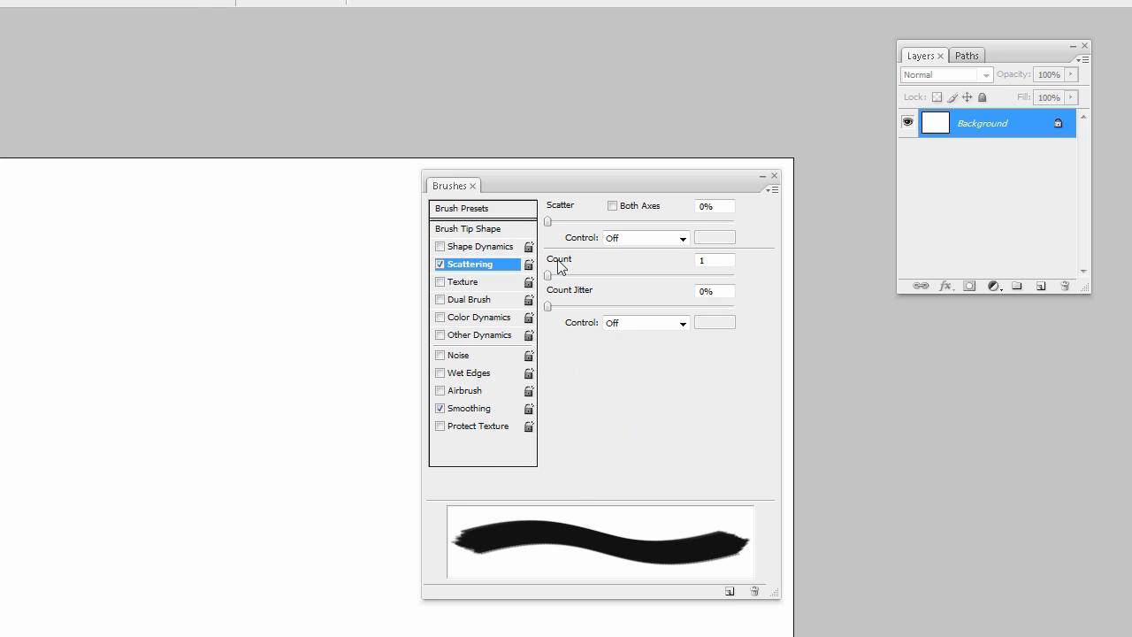
mouse_move(550, 276)
mouse_down()
mouse_move(734, 276)
mouse_move(552, 280)
mouse_up()
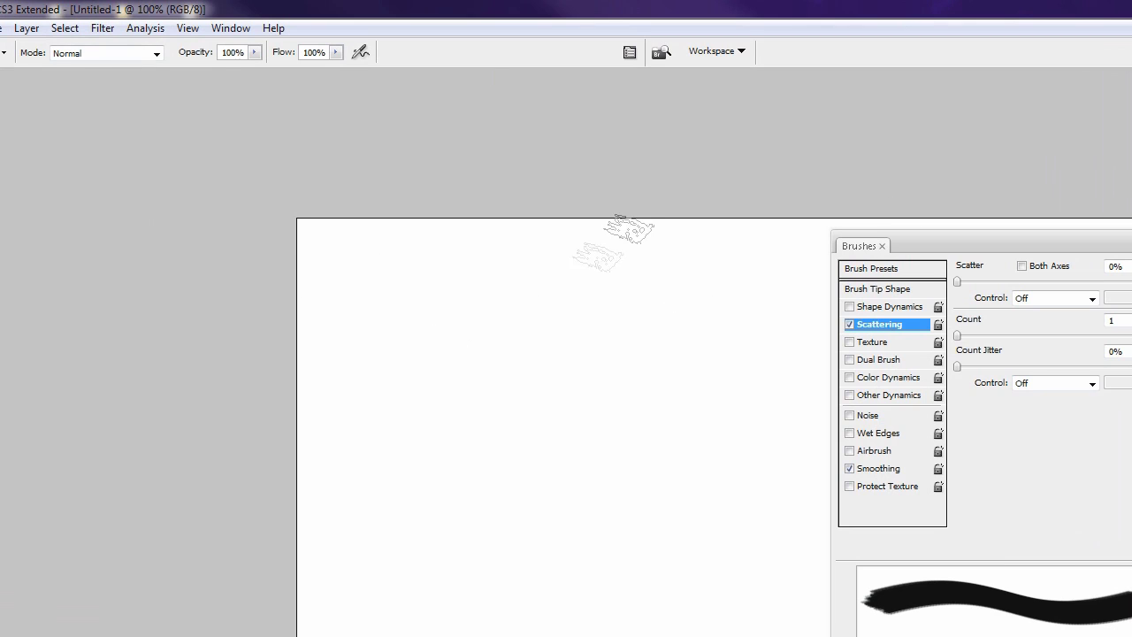
mouse_move(630, 229)
mouse_down()
mouse_move(620, 391)
mouse_move(496, 633)
mouse_up()
key(ctrl+z)
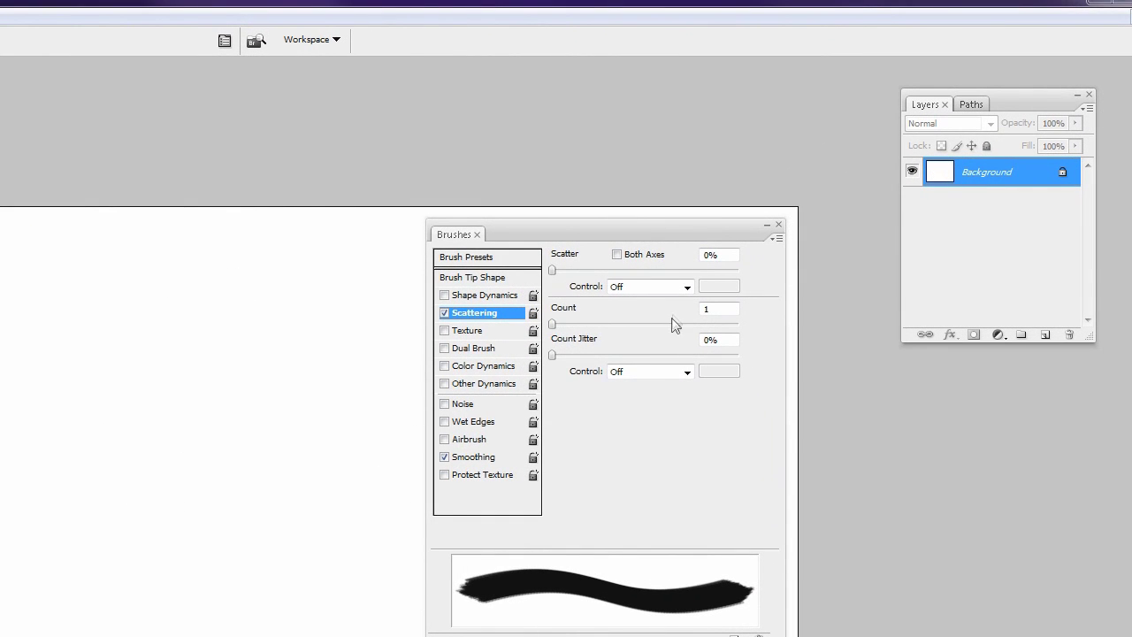
Reset Count to 1 and Count Jitter to 0%, turn Scattering off and enable Texture
click(721, 309)
drag(570, 362, 546, 363)
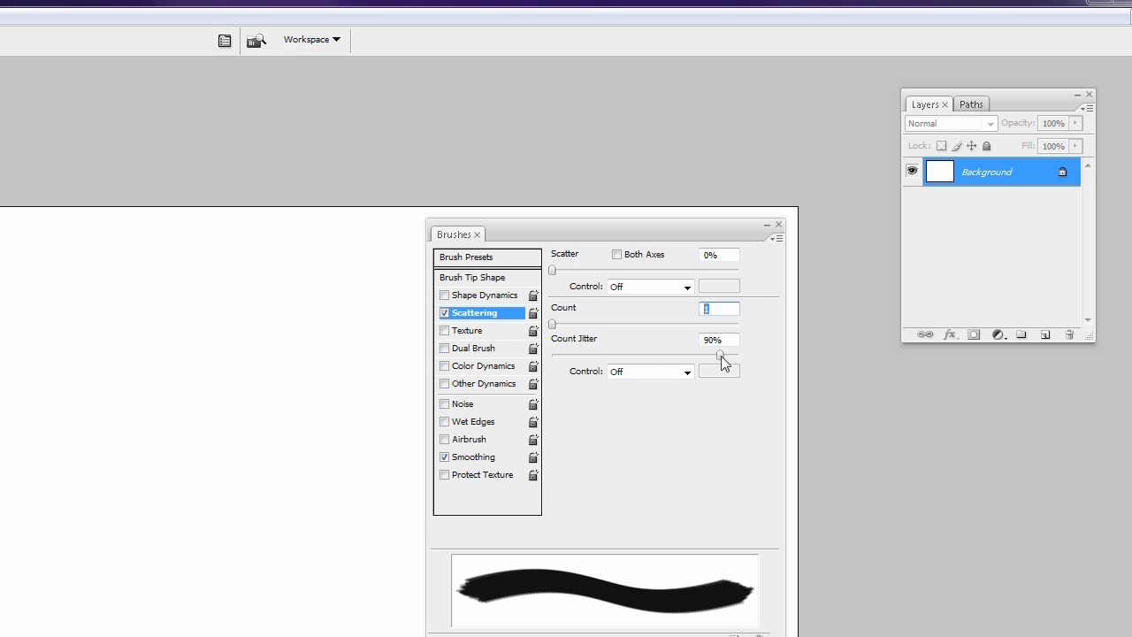
click(444, 313)
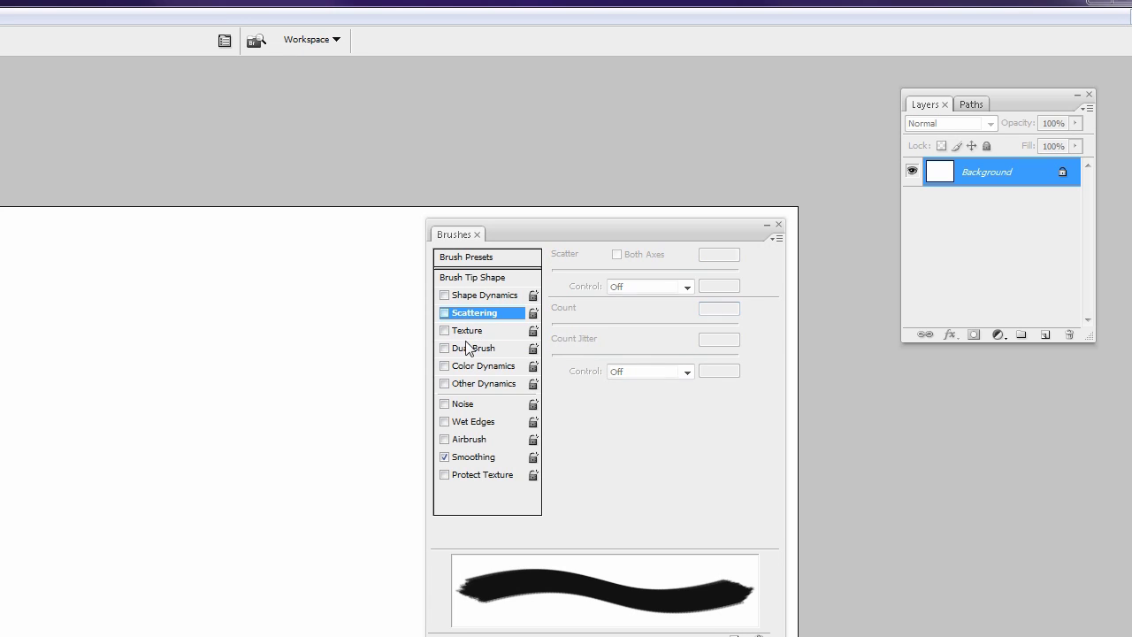
click(465, 331)
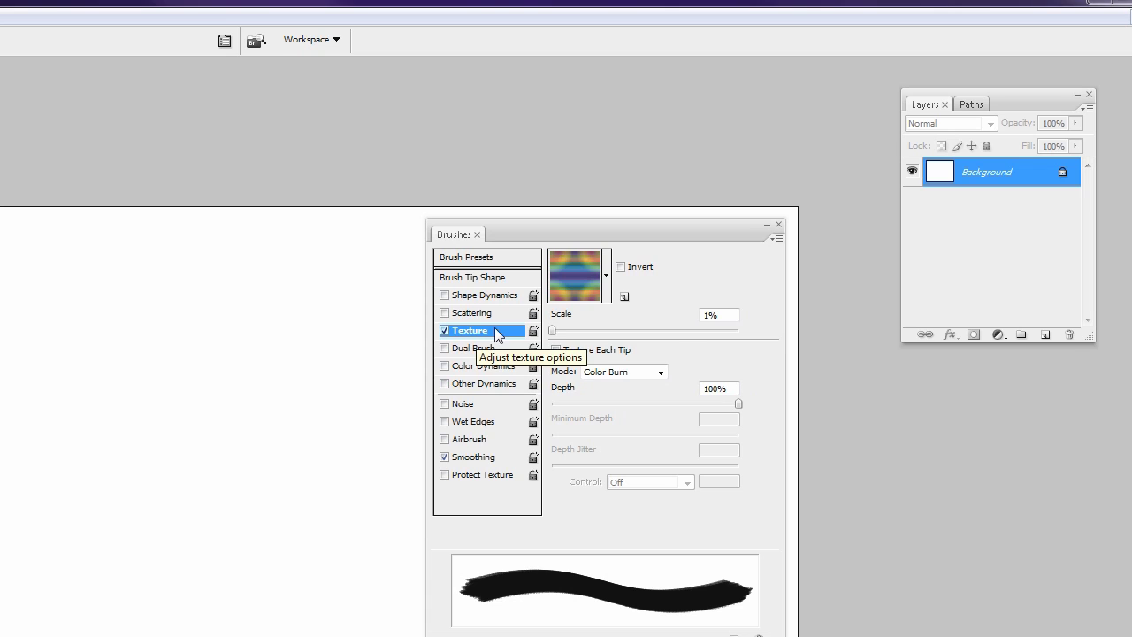
Browse the texture patterns, try a 124% texture Scale, then set it to 1%
click(607, 279)
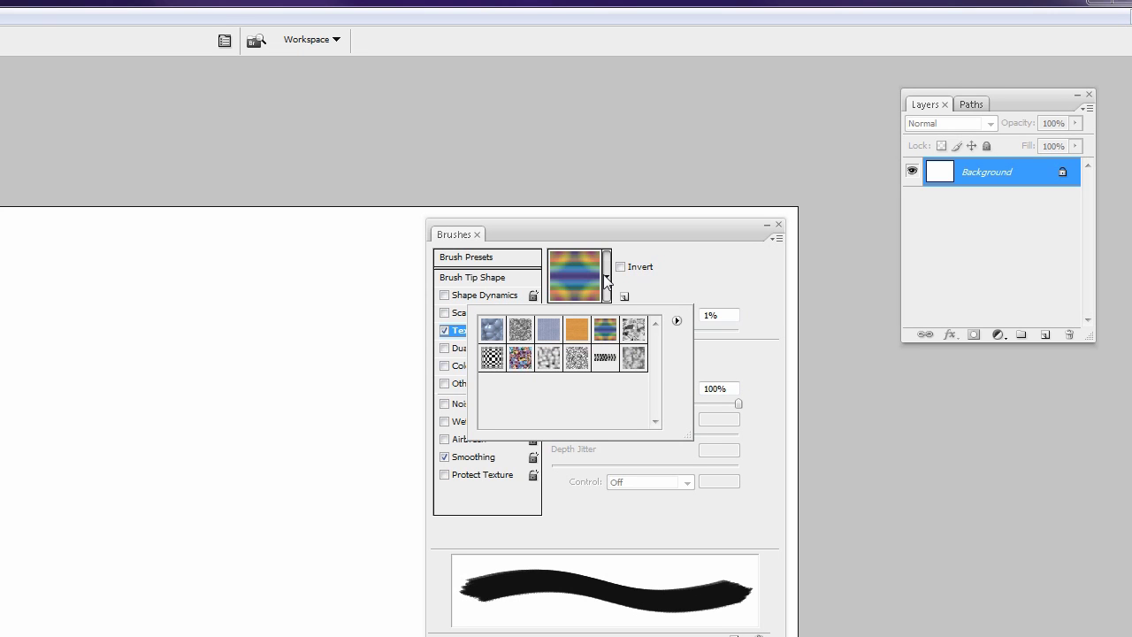
click(607, 278)
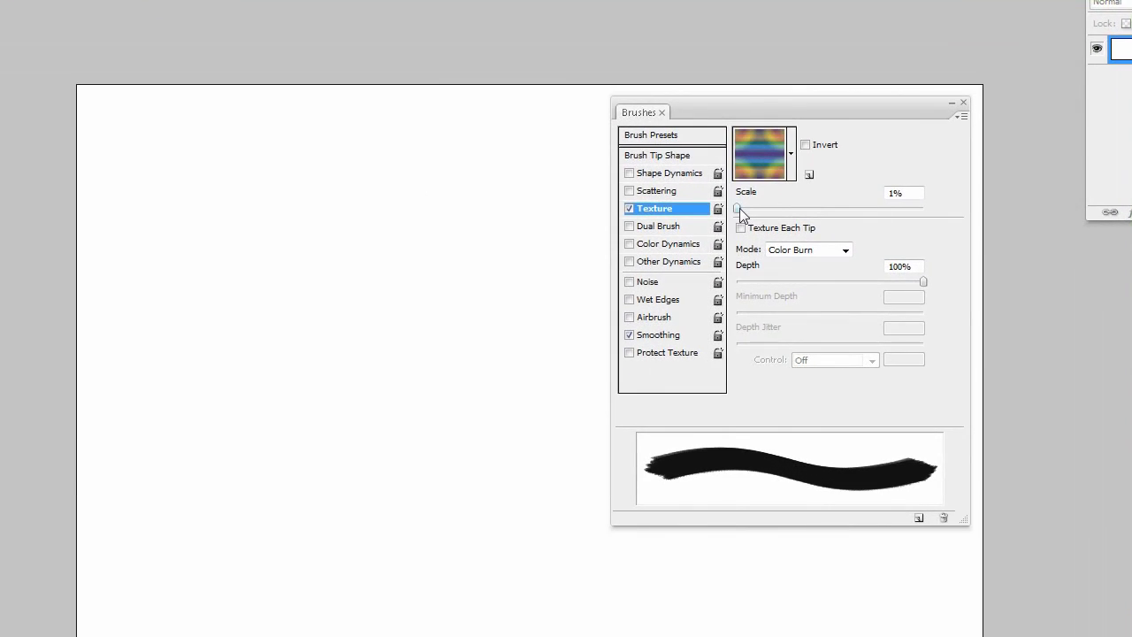
drag(554, 330, 654, 331)
drag(841, 217, 645, 190)
Choose the 19 px hard round brush from the canvas preset picker
right_click(522, 194)
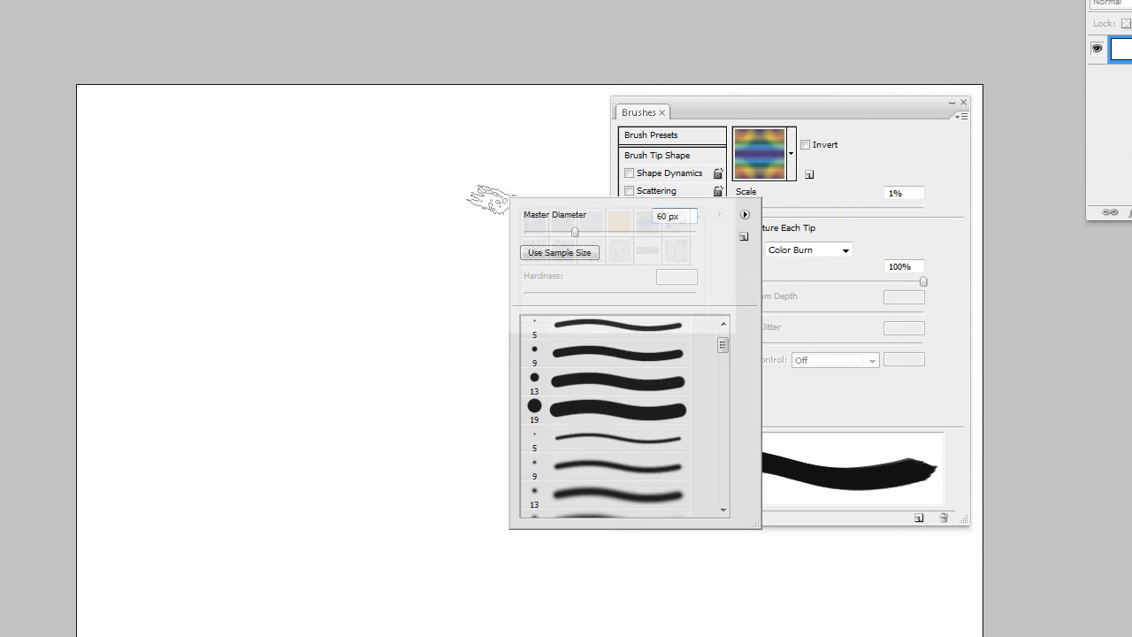
mouse_move(723, 345)
mouse_down()
mouse_move(722, 365)
mouse_move(726, 336)
mouse_up()
click(630, 478)
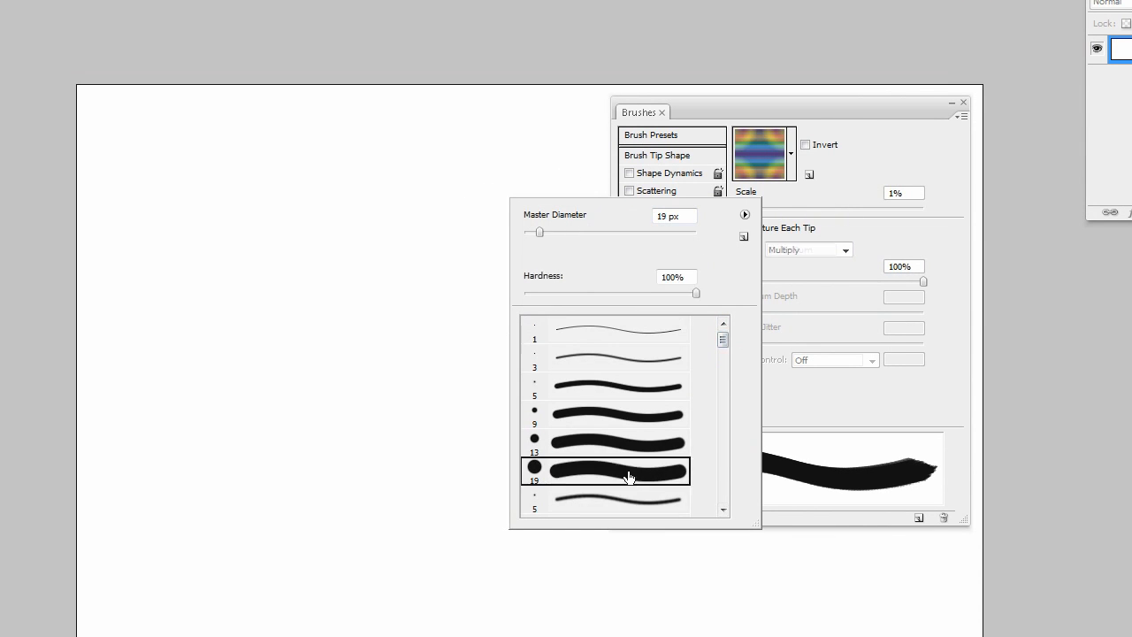
Enlarge the brush to about 70 px, paint and undo a thick test stroke, and disable Shape Dynamics
click(584, 233)
drag(343, 212, 411, 535)
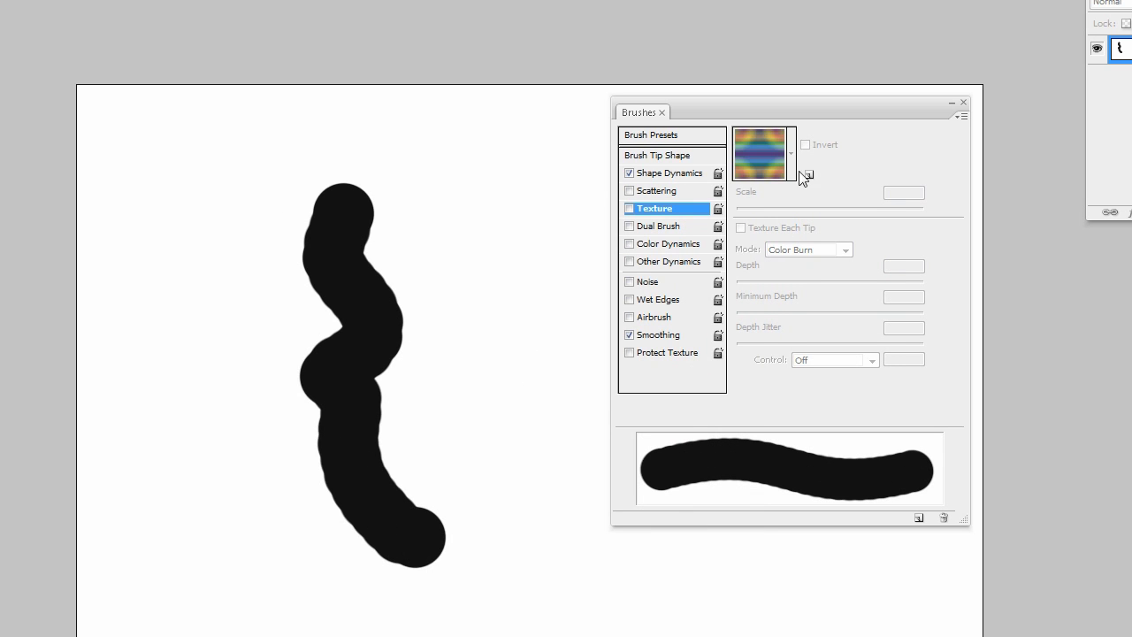
key(ctrl+z)
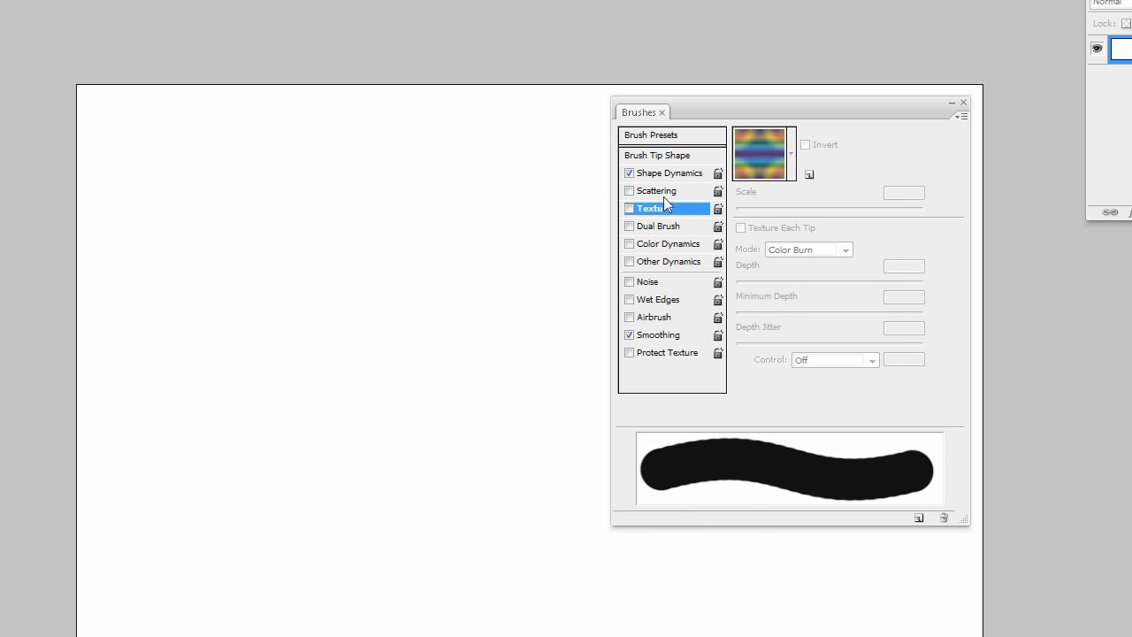
click(630, 208)
Enable Texture with the checkerboard pattern at over 300% scale, then paint and undo a test stroke
click(629, 172)
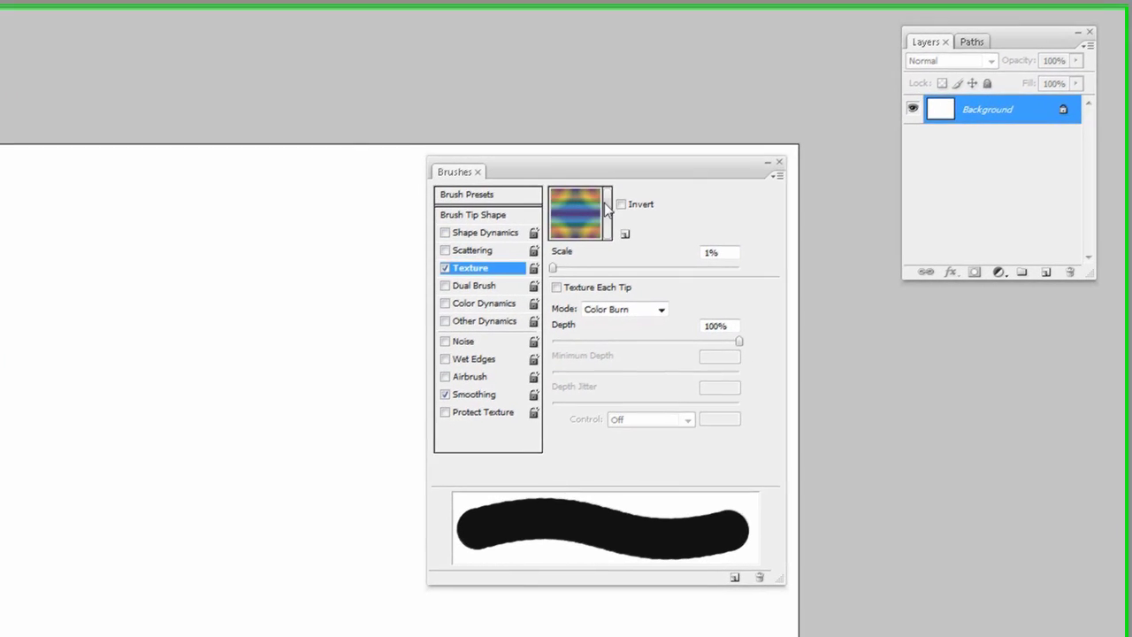
click(605, 204)
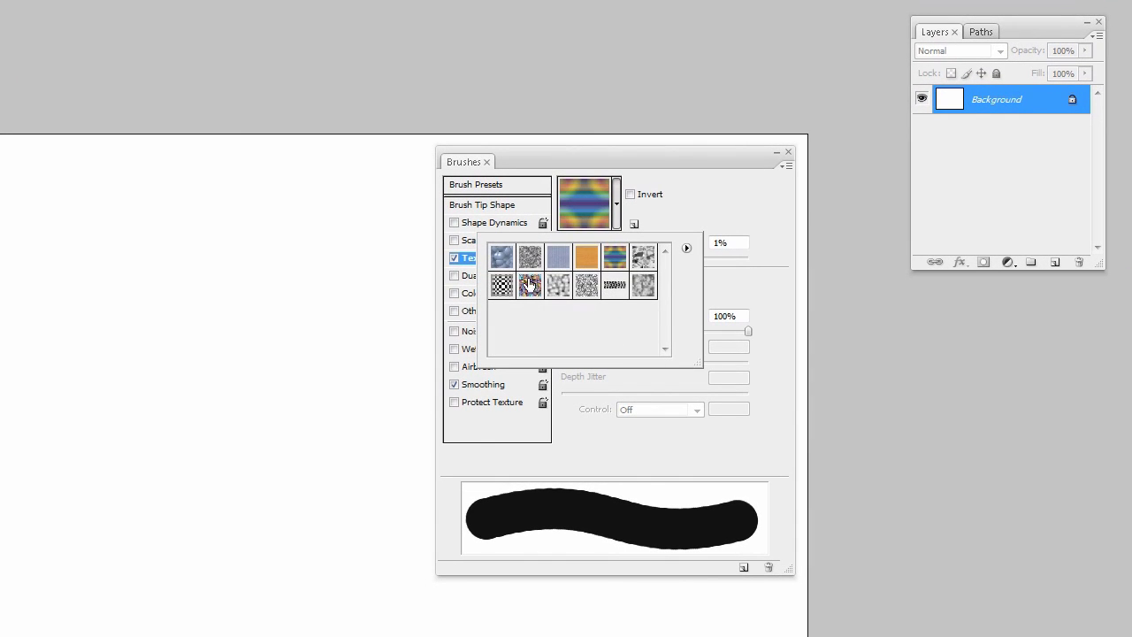
click(501, 285)
click(777, 285)
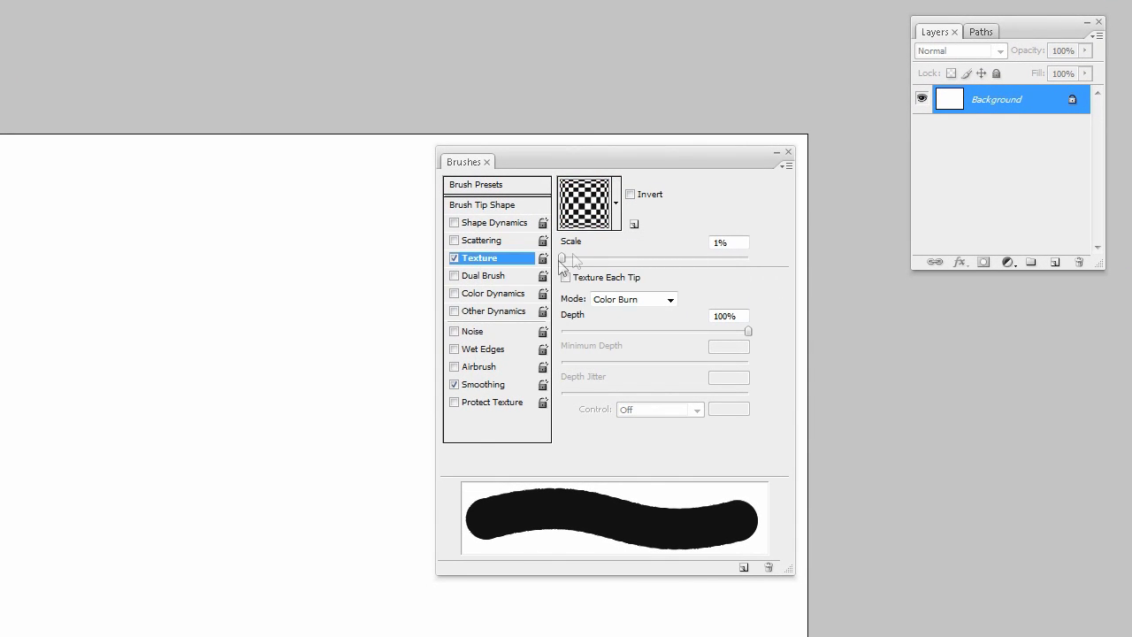
drag(591, 260, 718, 259)
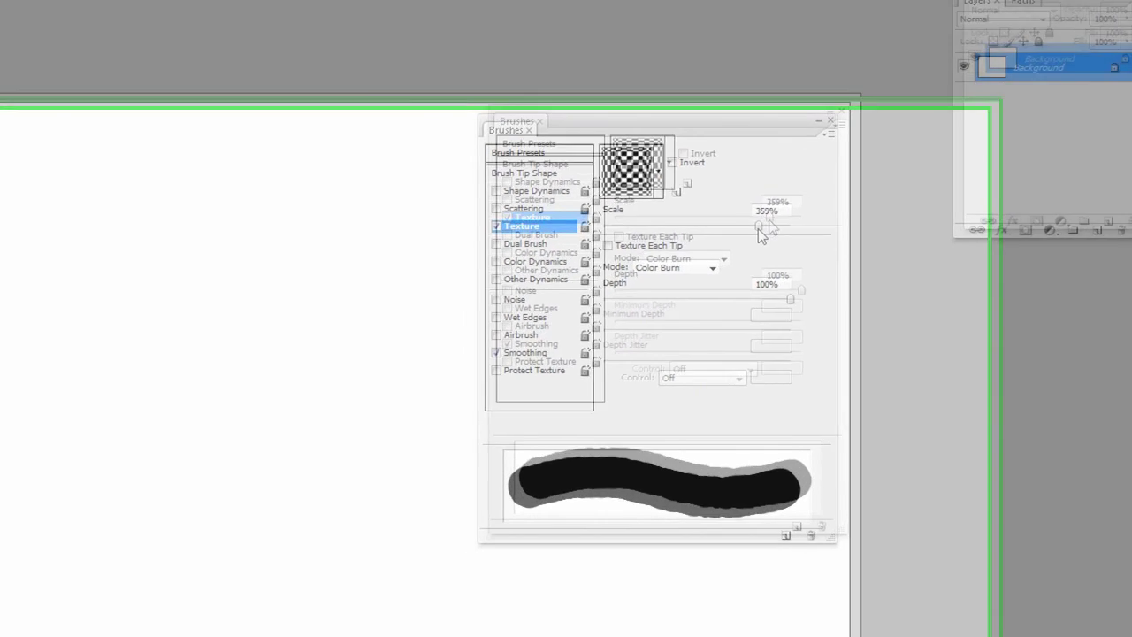
mouse_move(478, 187)
mouse_down()
mouse_move(487, 313)
mouse_move(471, 370)
mouse_move(374, 421)
mouse_move(248, 373)
mouse_move(349, 504)
mouse_move(323, 559)
mouse_move(439, 624)
mouse_move(586, 608)
mouse_up()
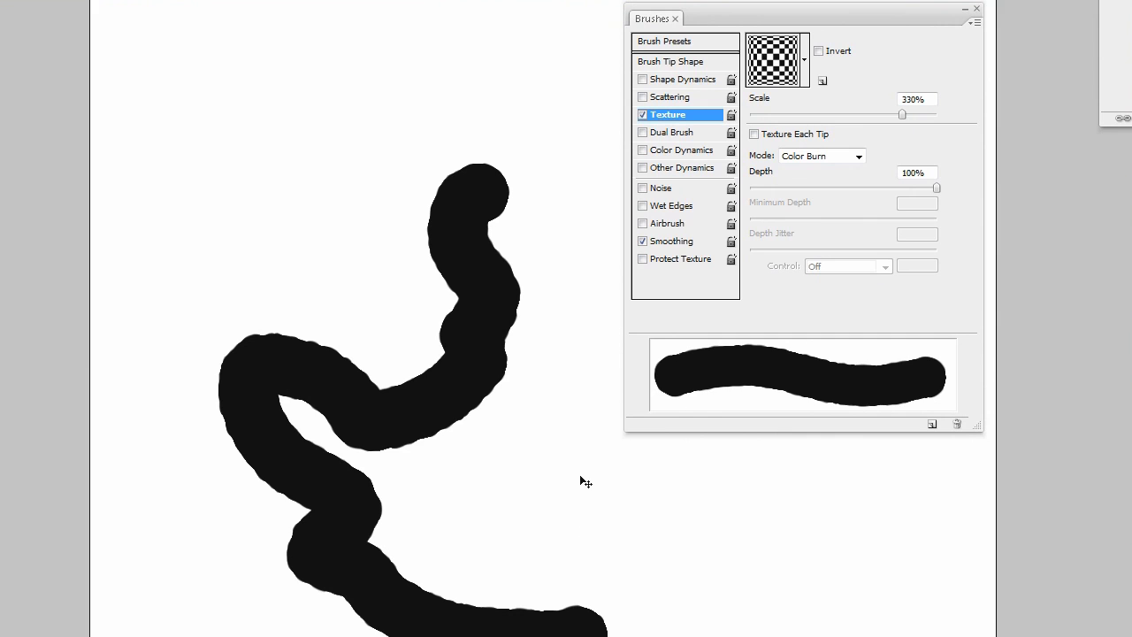
key(ctrl+z)
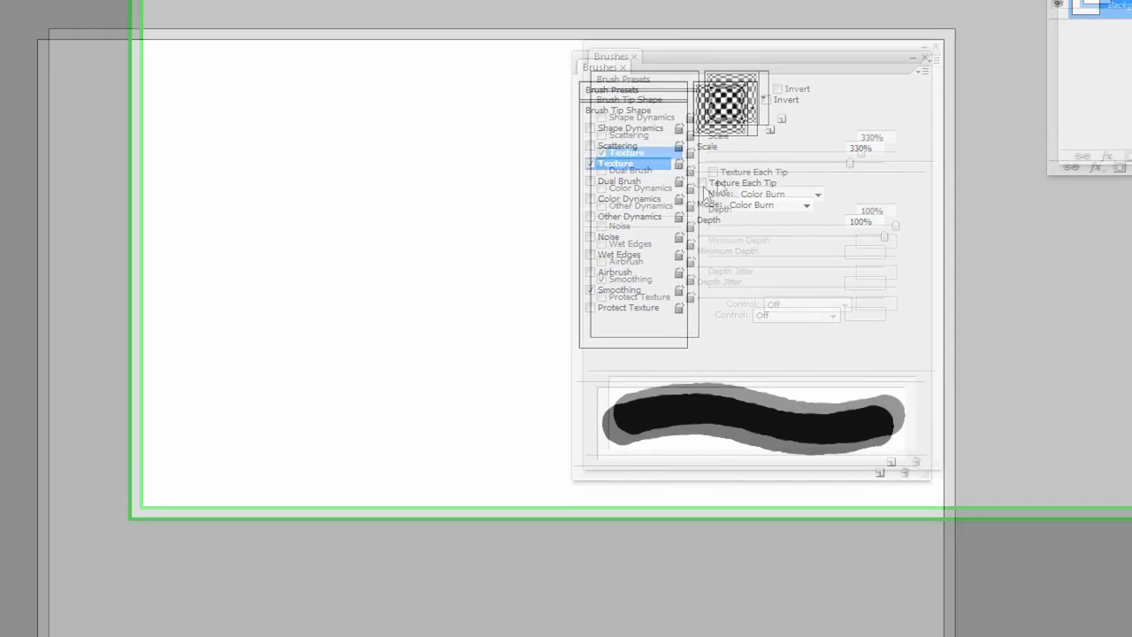
Toggle Texture Each Tip on and off, reset texture Scale to 1%, and switch Texture off
click(754, 135)
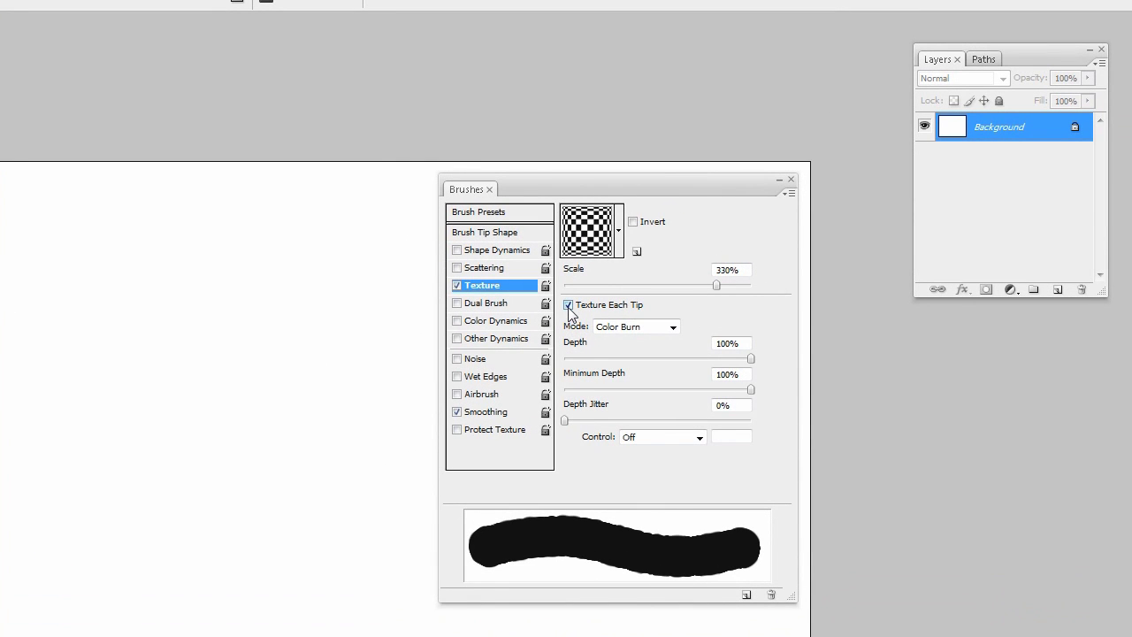
click(568, 305)
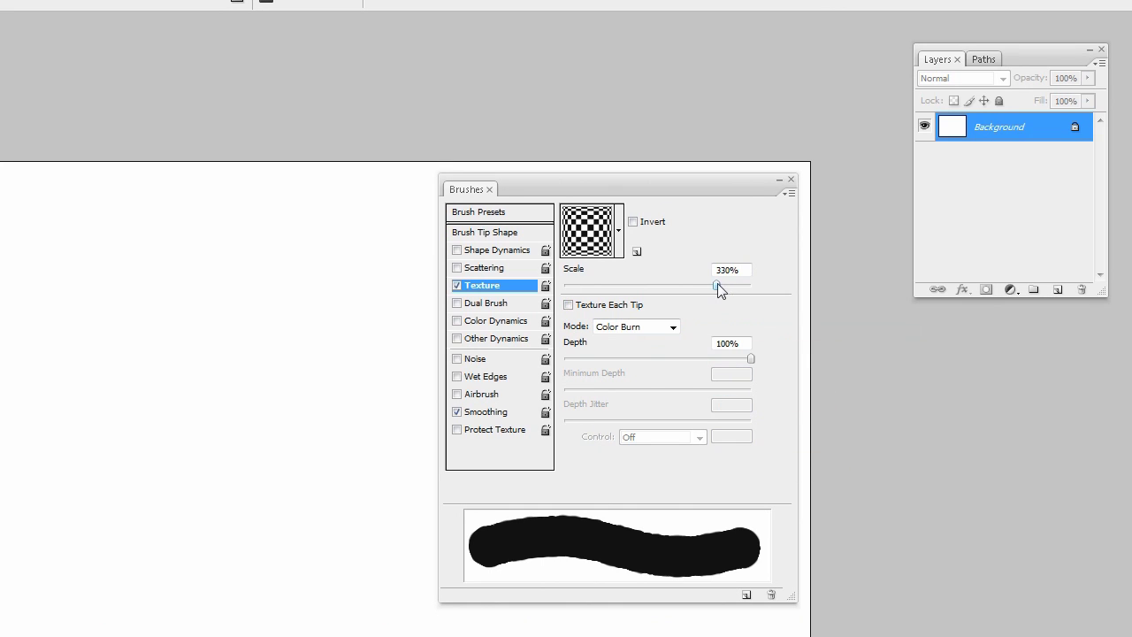
drag(718, 285, 469, 284)
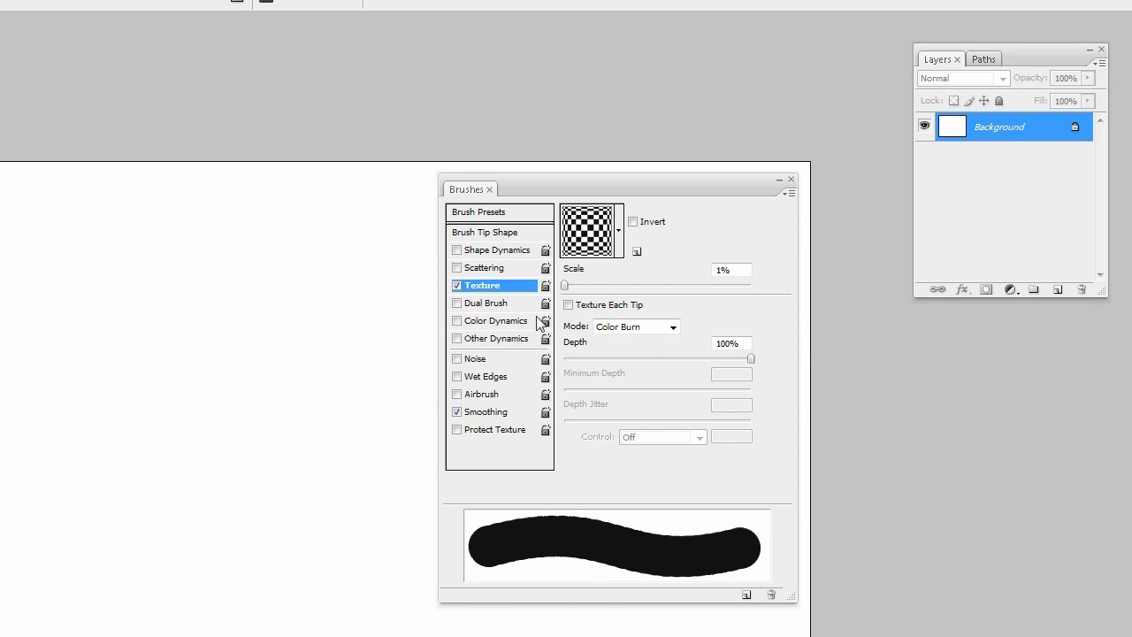
click(457, 286)
Enable Dual Brush with the 29 px star tip, then switch to the 17 px soft brush
click(484, 303)
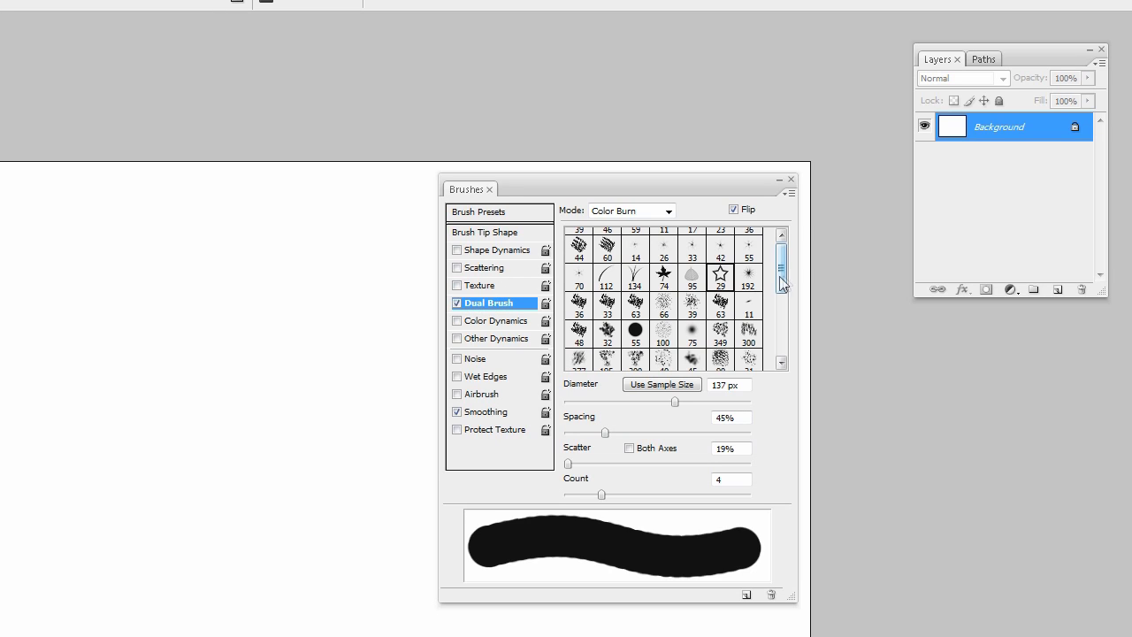
click(722, 289)
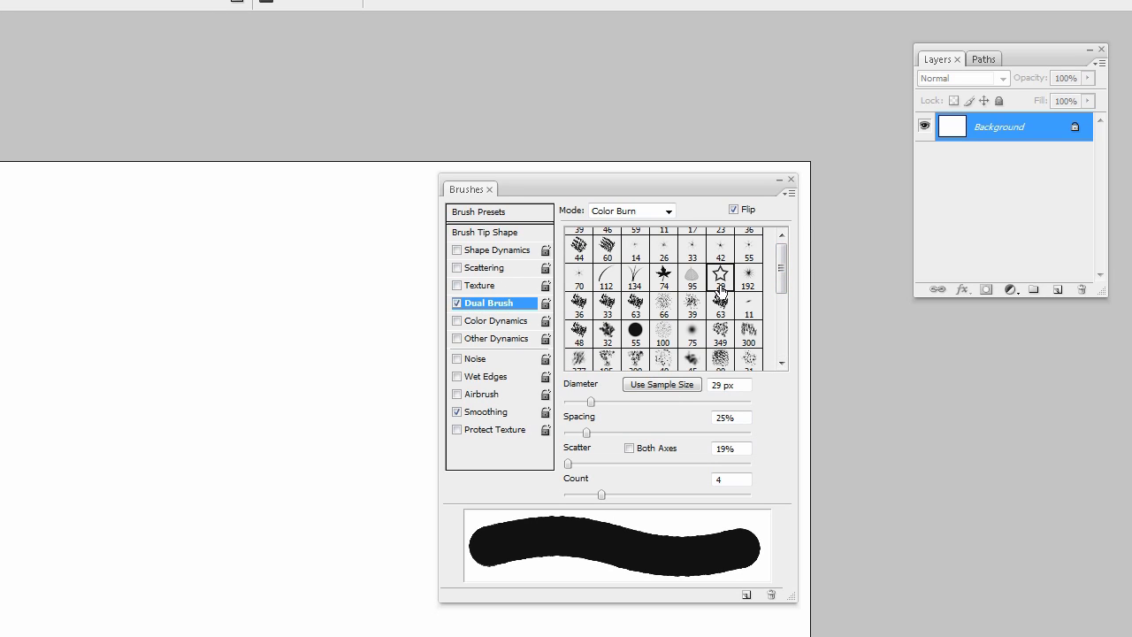
right_click(353, 292)
scroll(475, 542, down, 2)
click(466, 542)
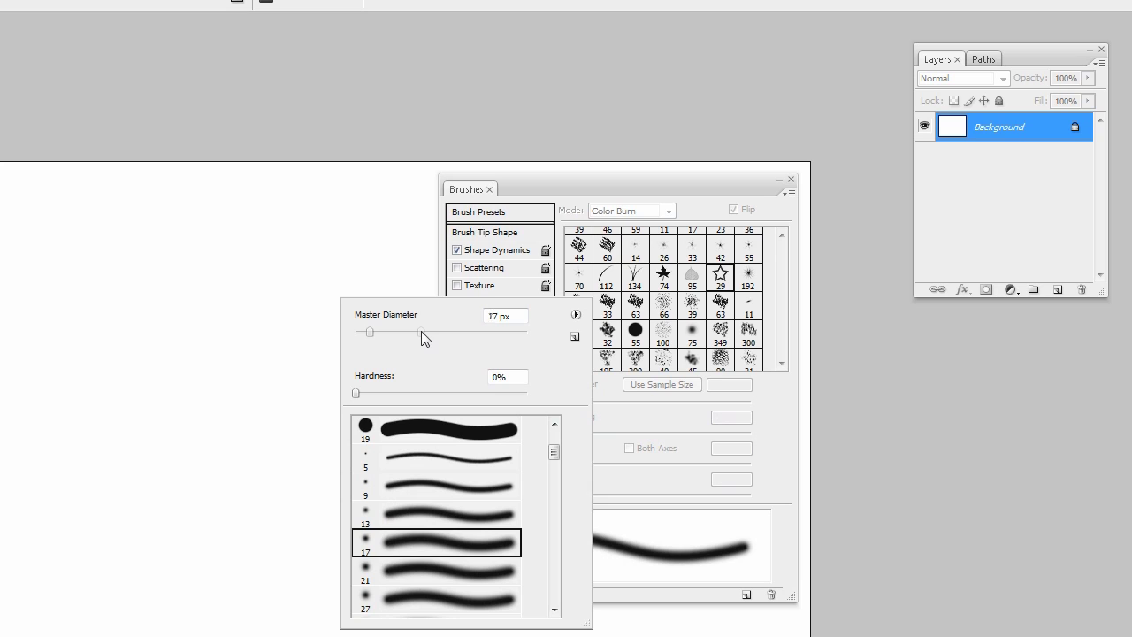
Re-enable Dual Brush for the soft brush and select the 27 dual-brush tip
double_click(587, 186)
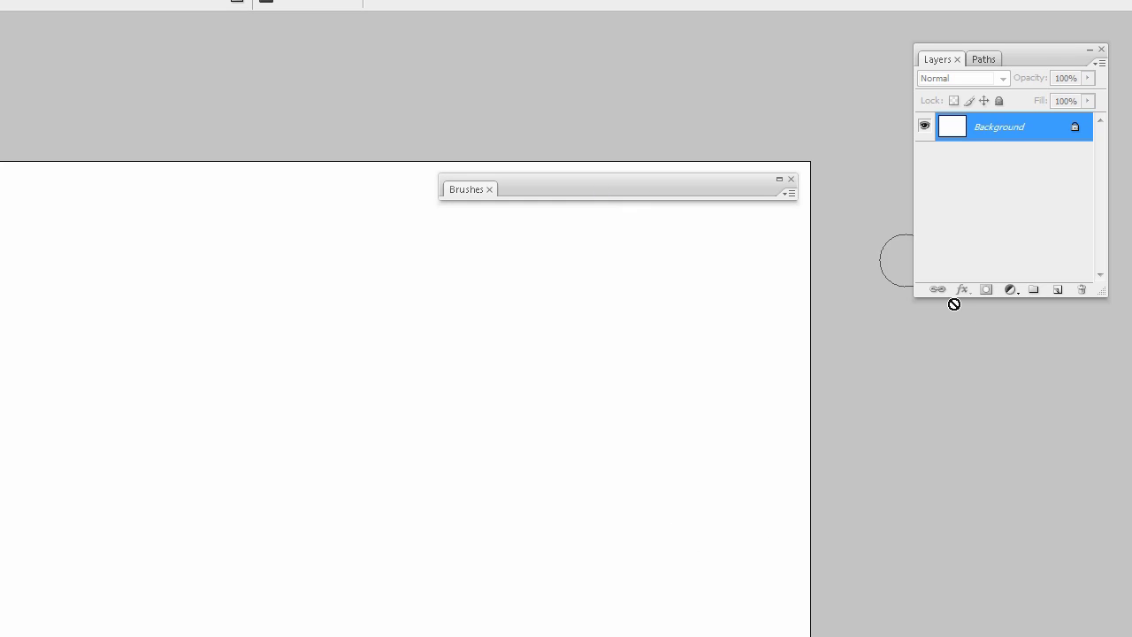
double_click(505, 189)
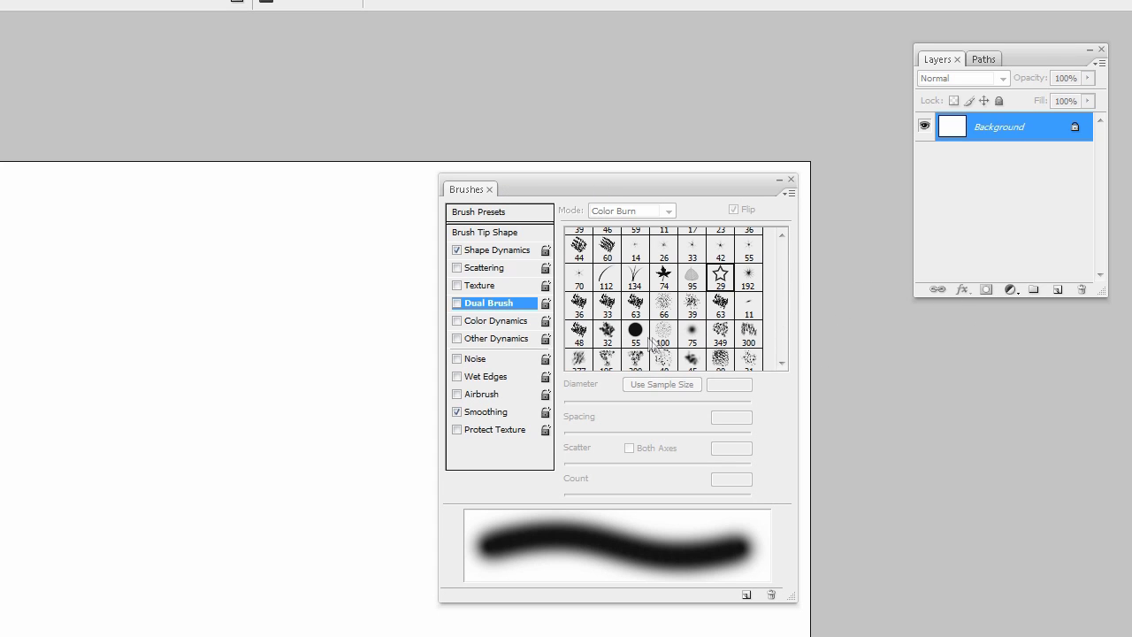
click(458, 304)
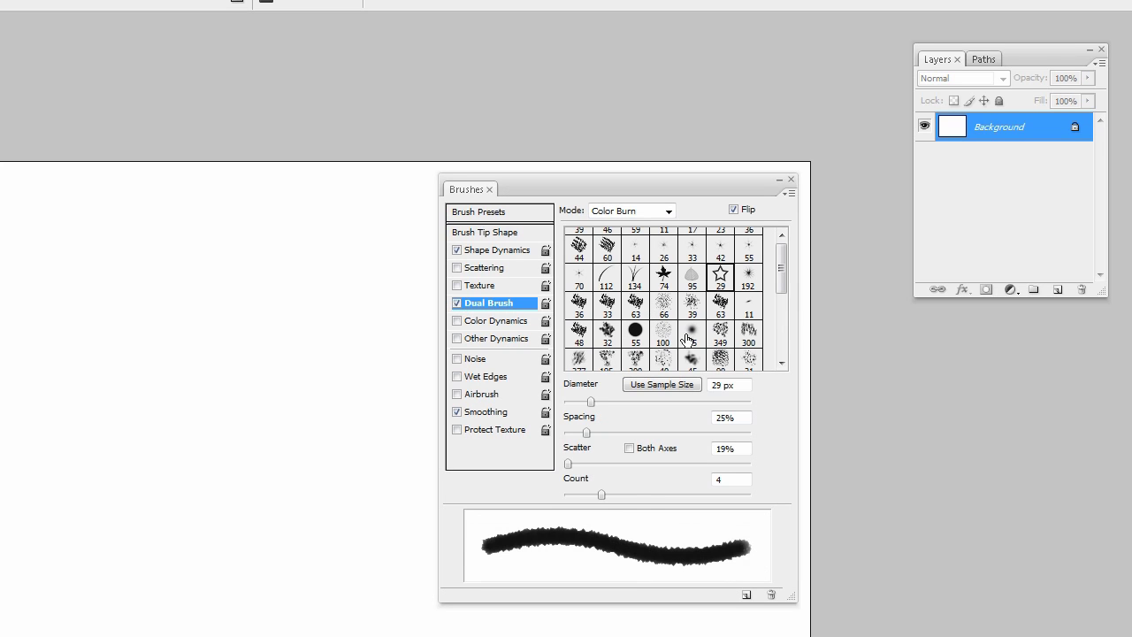
drag(784, 274, 784, 299)
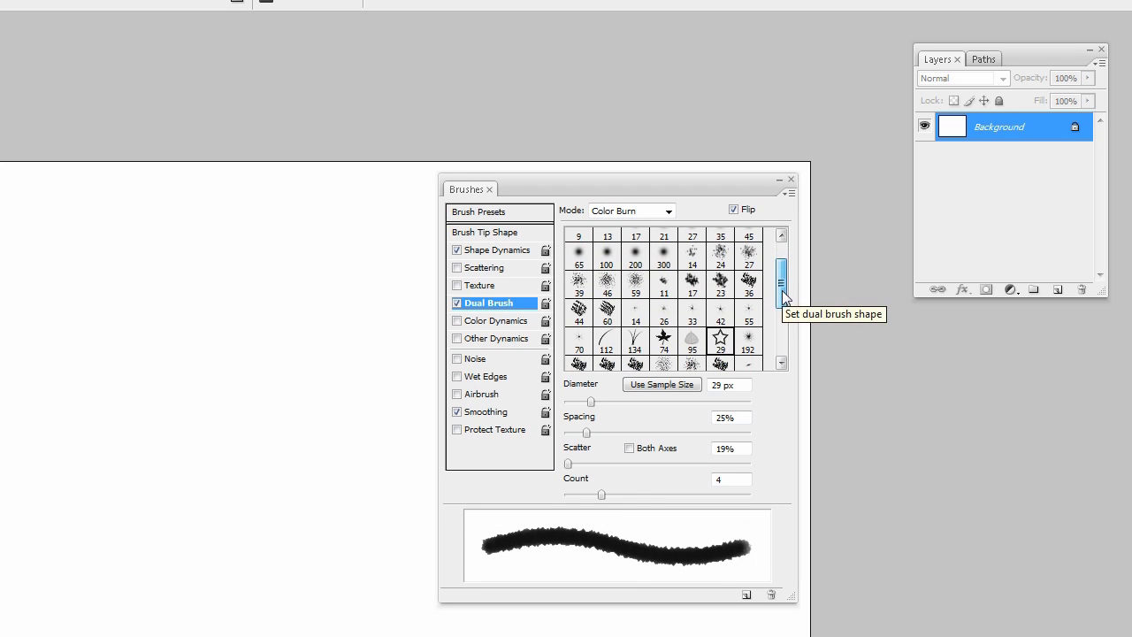
mouse_move(783, 298)
mouse_down()
mouse_move(790, 340)
mouse_move(787, 253)
mouse_up()
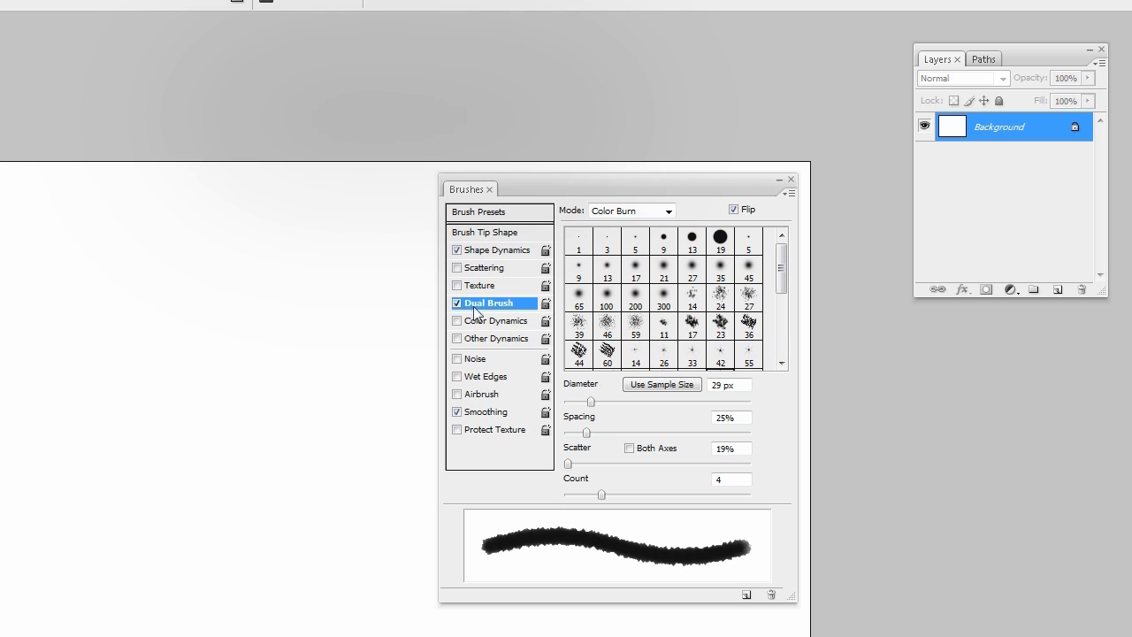
click(749, 296)
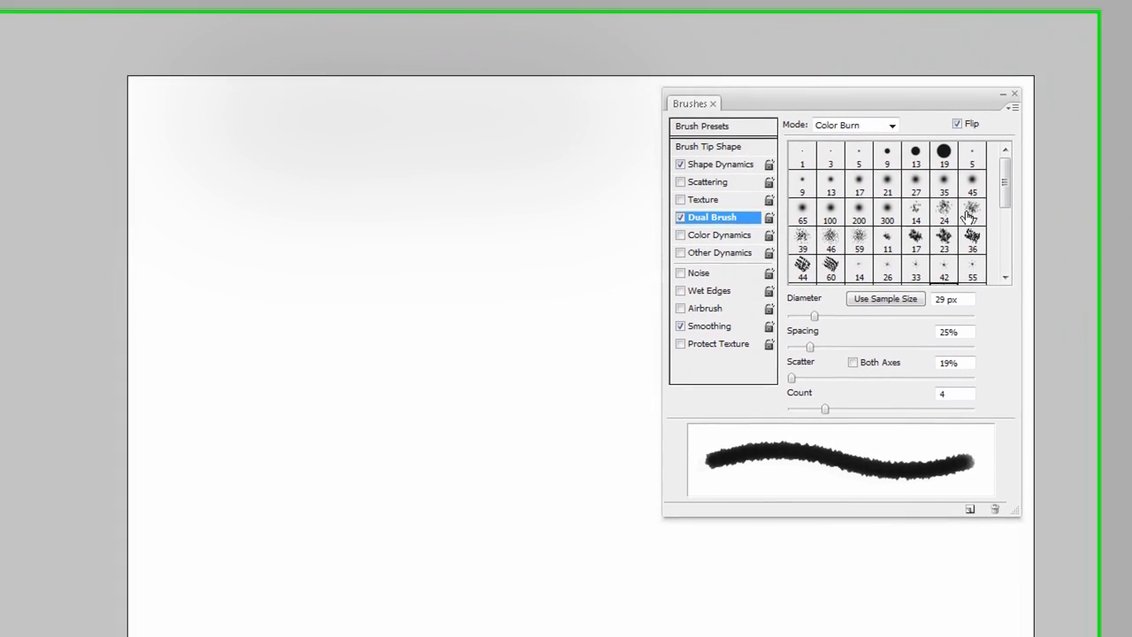
Paint a looping test stroke with the 27 dual-brush tip, then undo it
drag(308, 271, 302, 448)
mouse_move(561, 348)
mouse_down()
mouse_move(454, 596)
mouse_move(328, 253)
mouse_up()
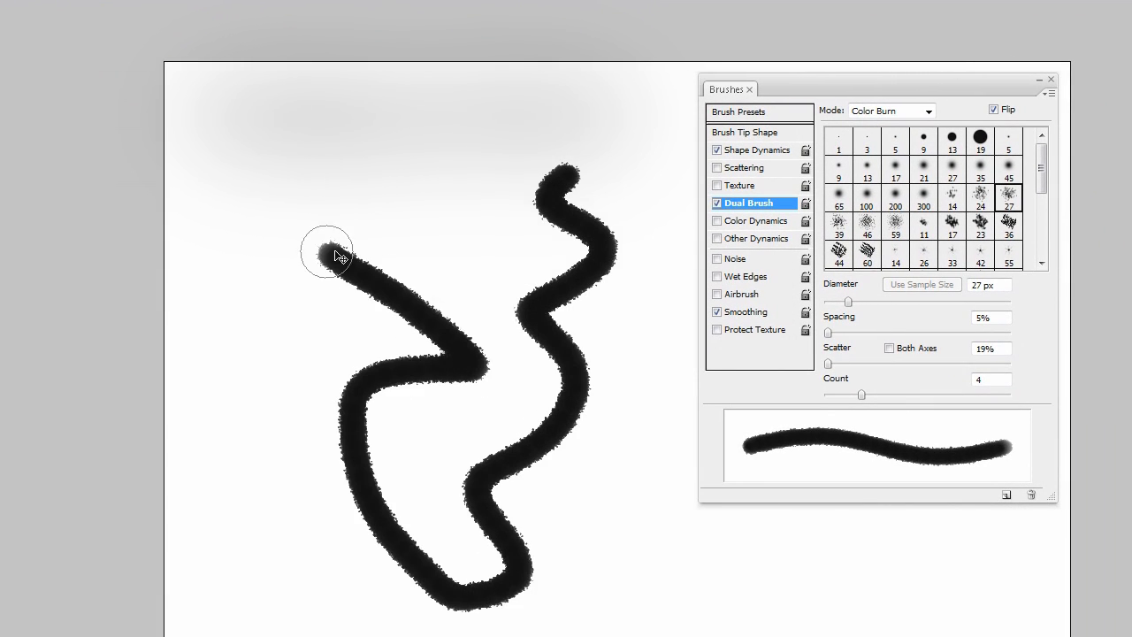
key(ctrl+z)
Test the 29 px star dual tip with a stroke, undo it, then select the 192 px tip
scroll(1040, 203, down, 2)
click(980, 221)
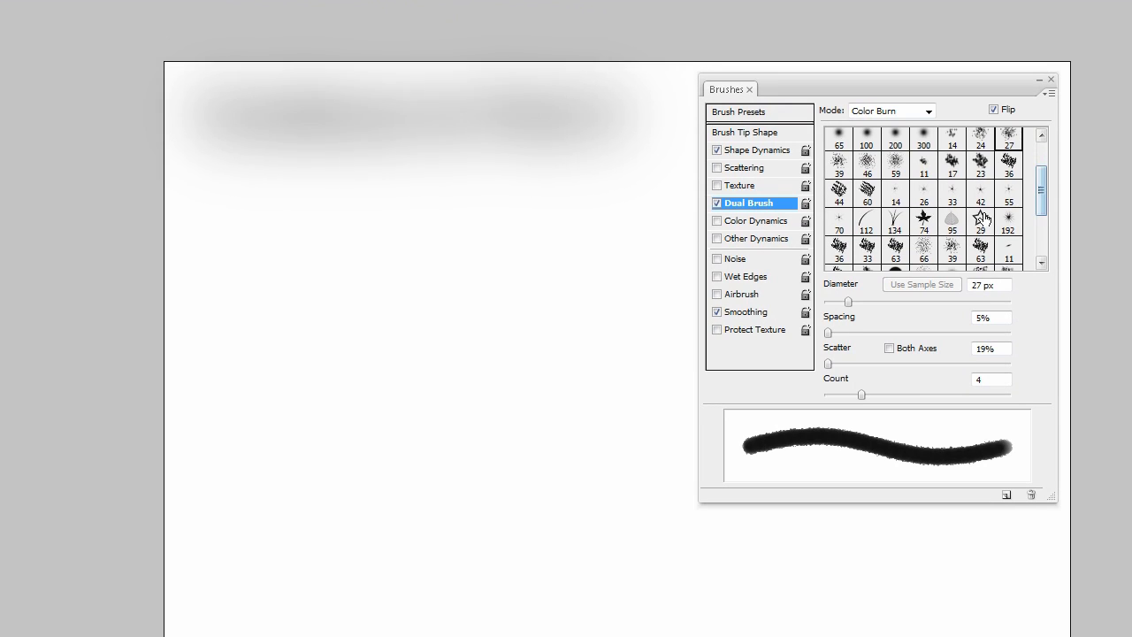
mouse_move(515, 215)
mouse_down()
mouse_move(432, 438)
mouse_move(608, 592)
mouse_up()
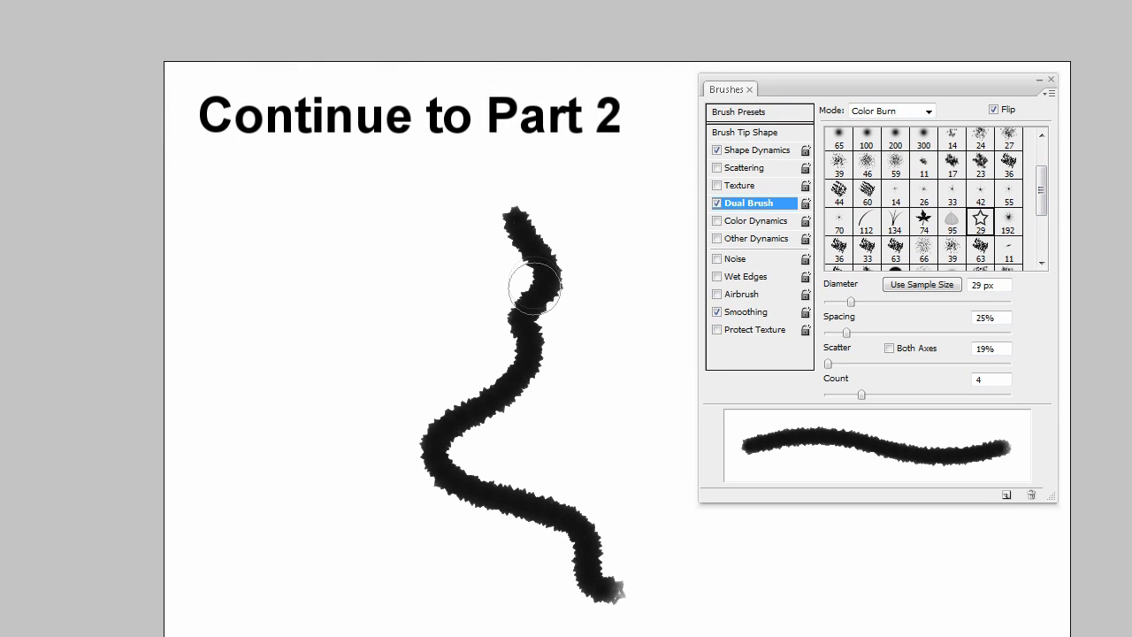
key(ctrl+z)
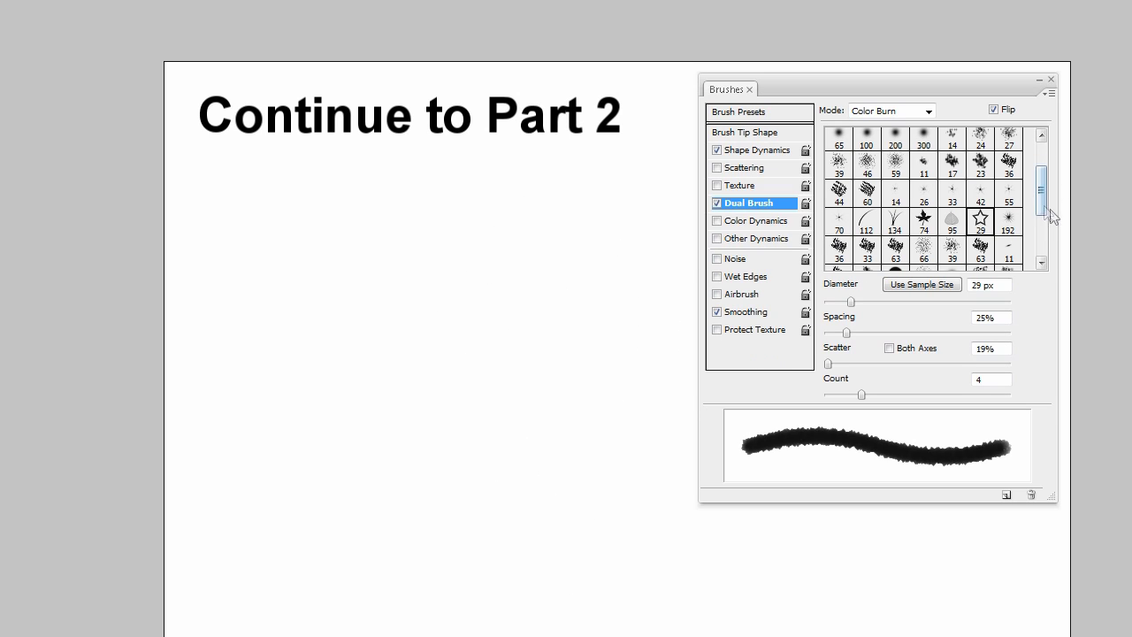
click(1009, 221)
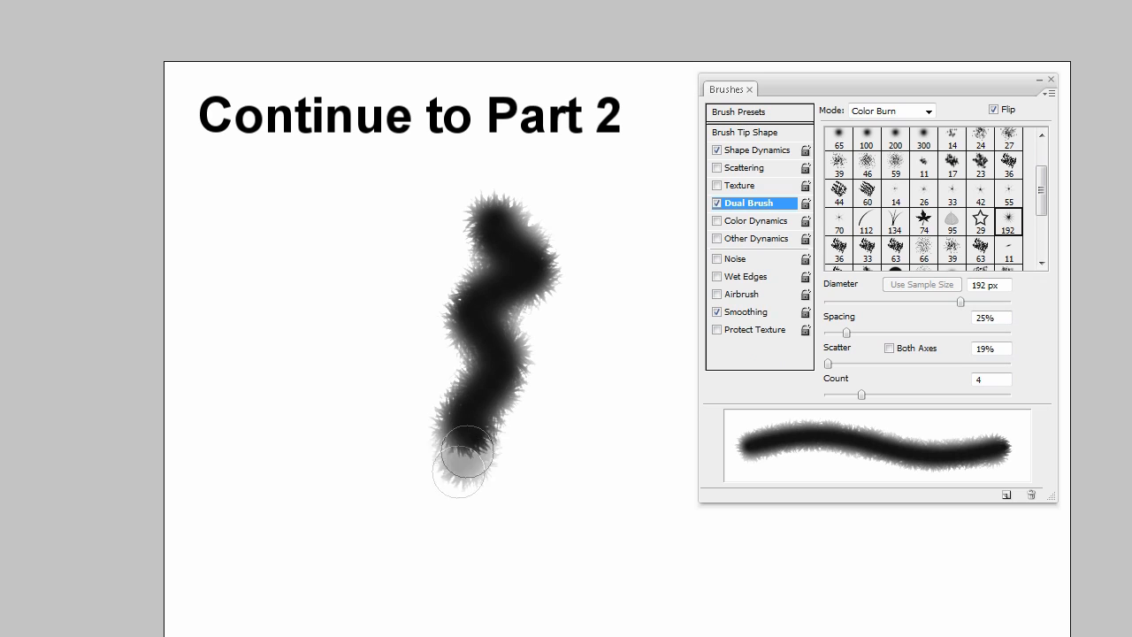